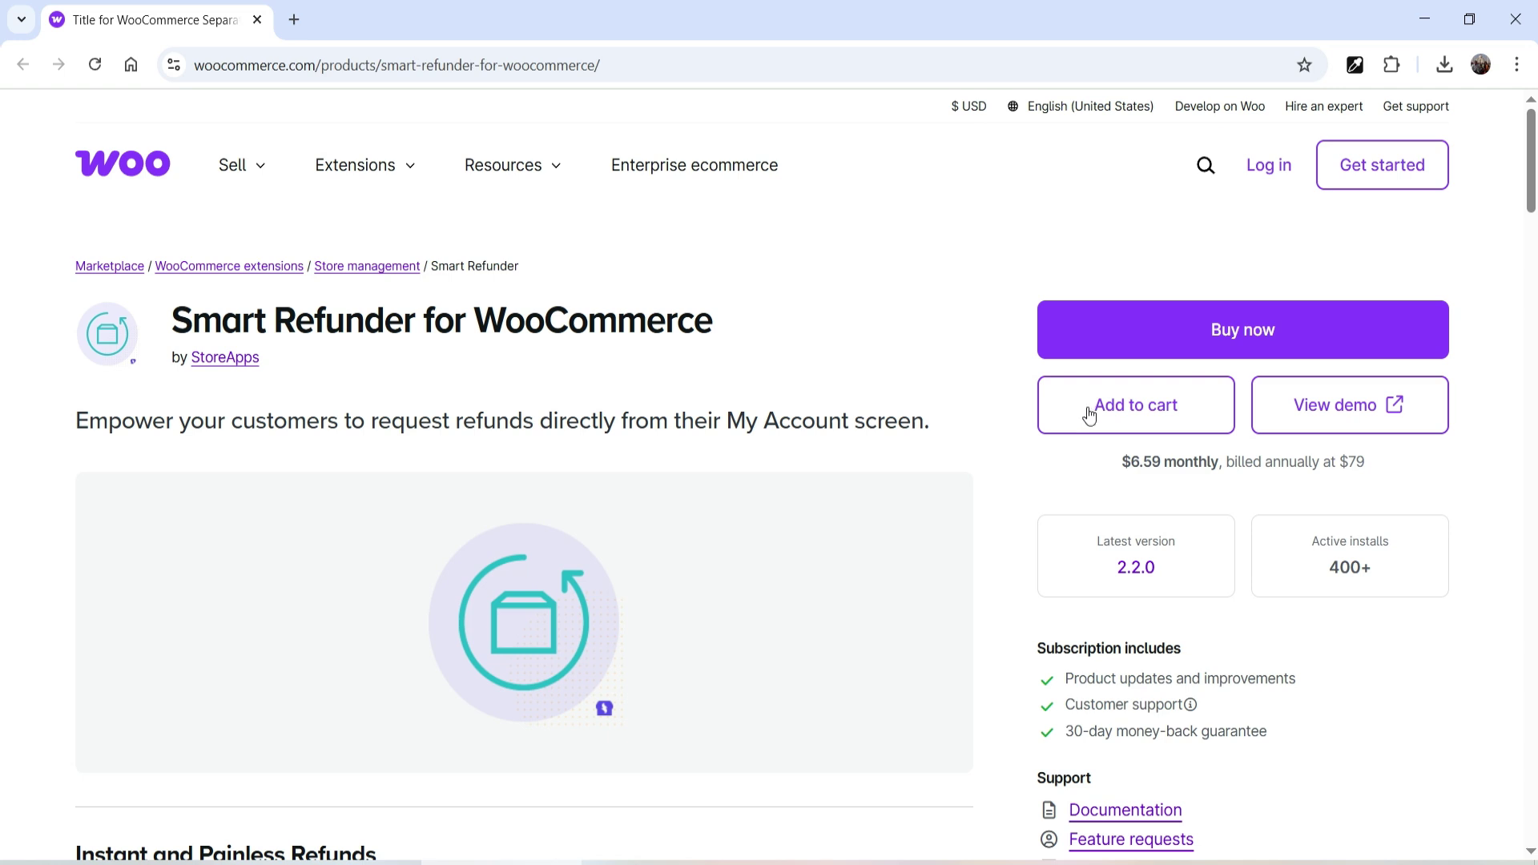
Review the Smart Refunder for WooCommerce product page, its $79 annual price and its features.
double_click(1362, 463)
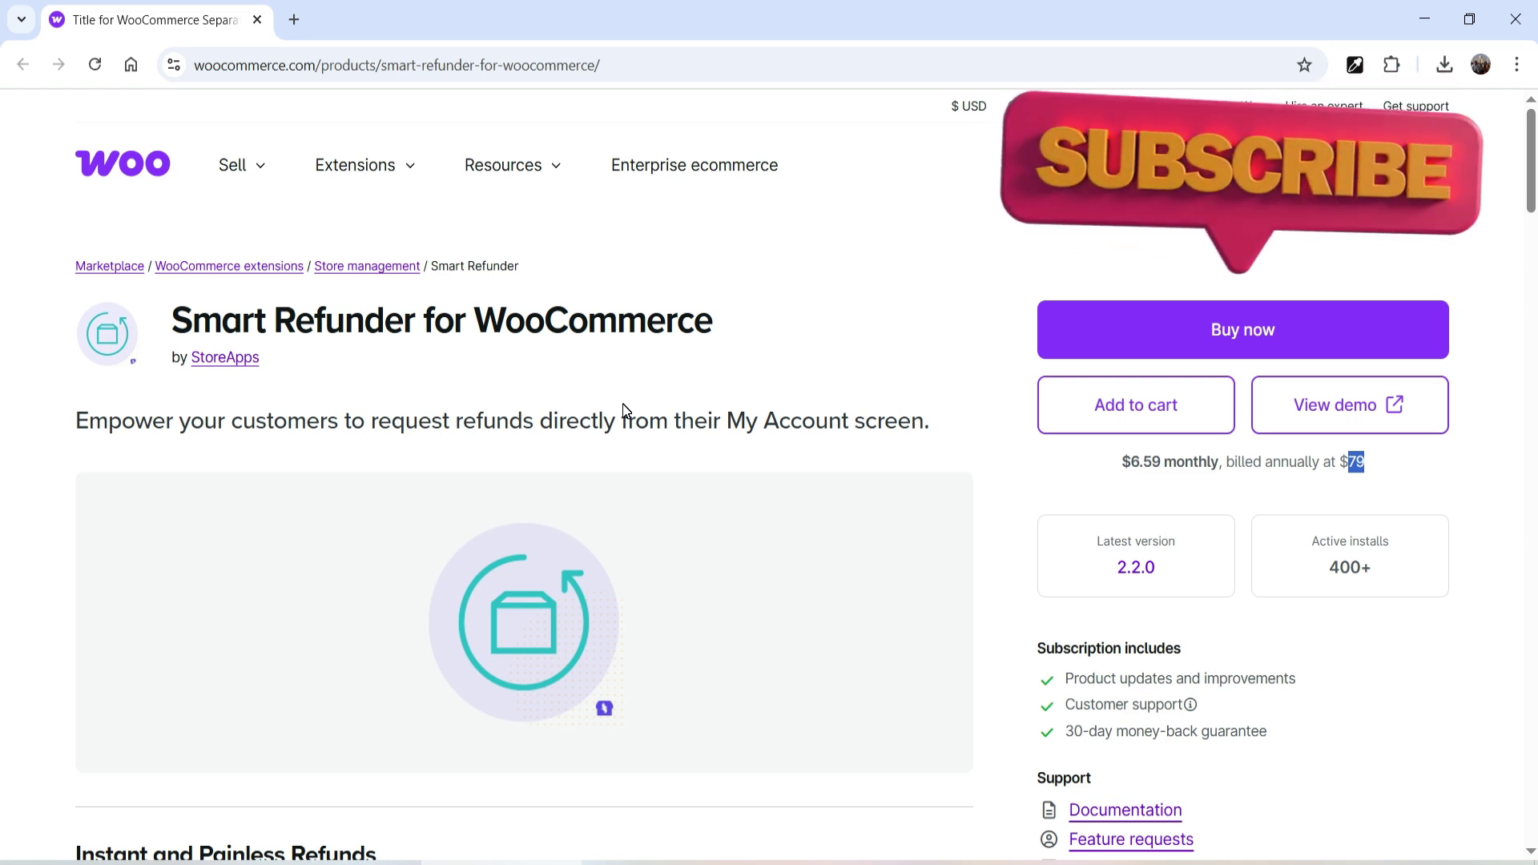
scroll(637, 412, "down", 3)
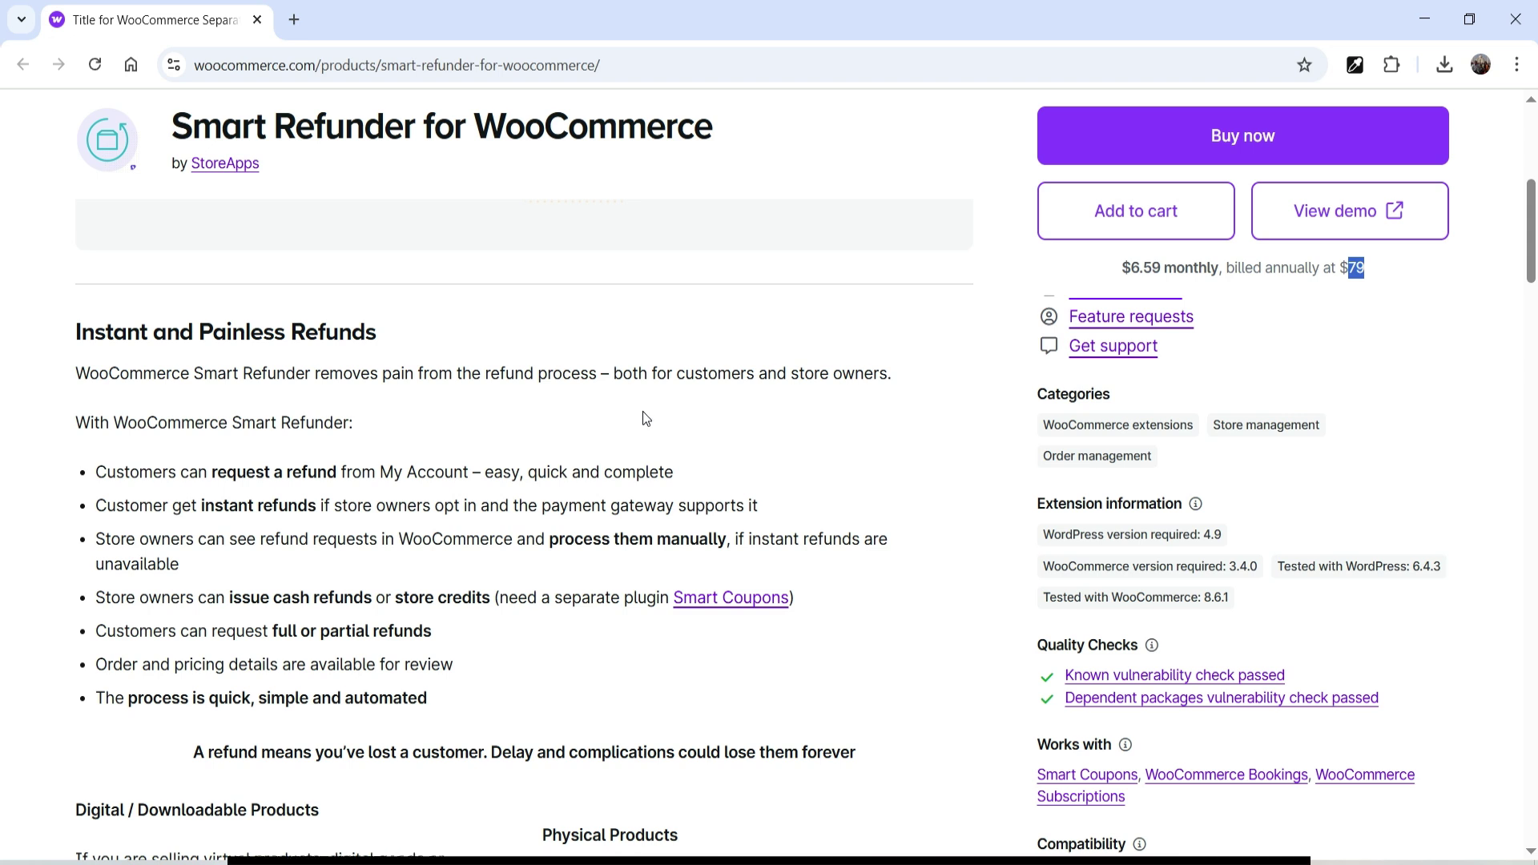
scroll(643, 411, "up", 5)
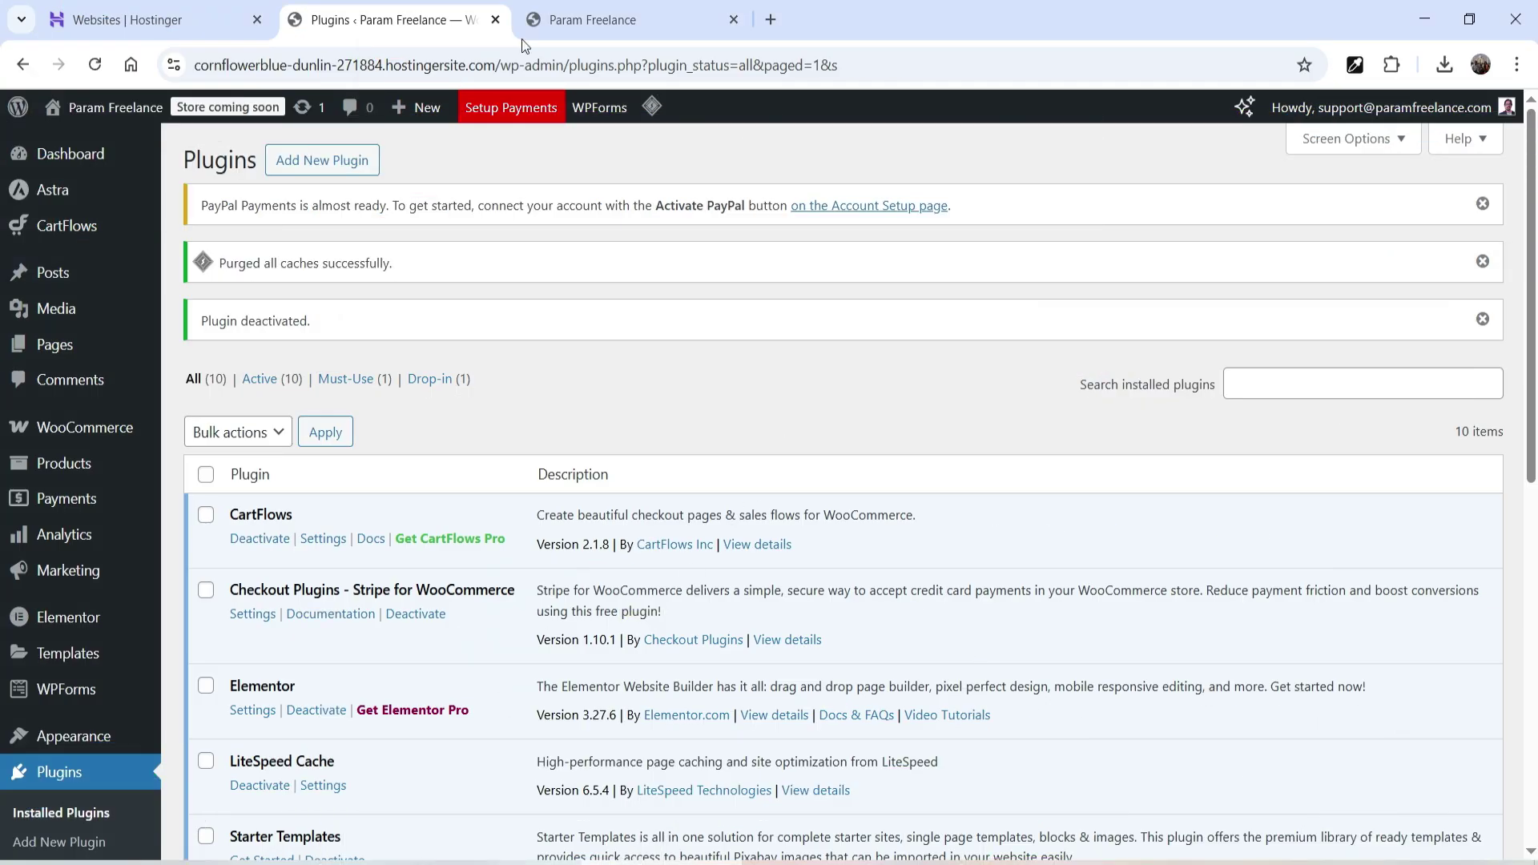
Upload the woocommerce-smart-refunder.zip file as a new plugin.
left_click(625, 9)
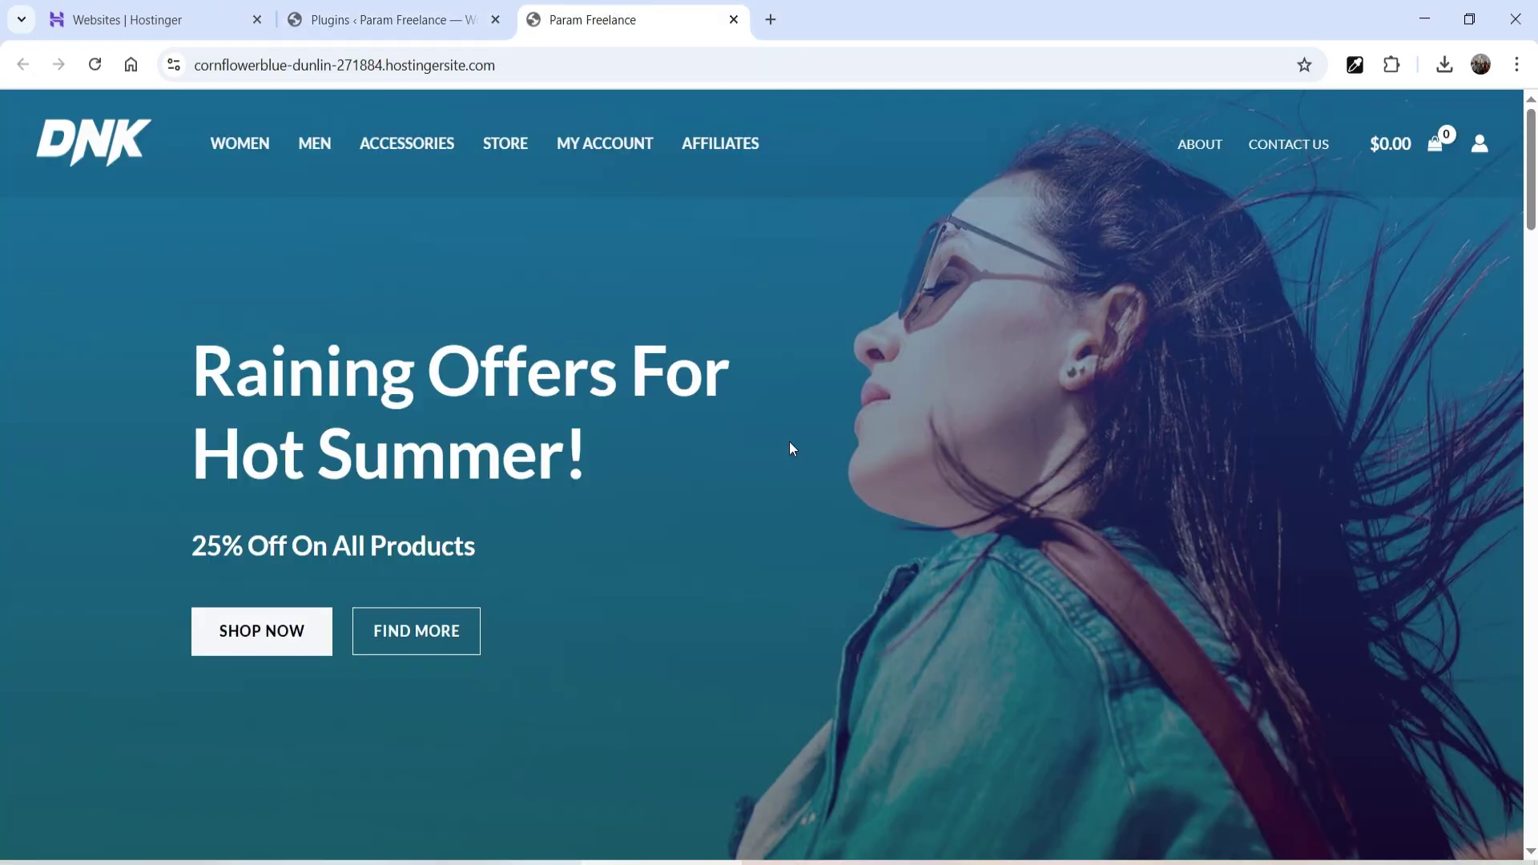
left_click(388, 29)
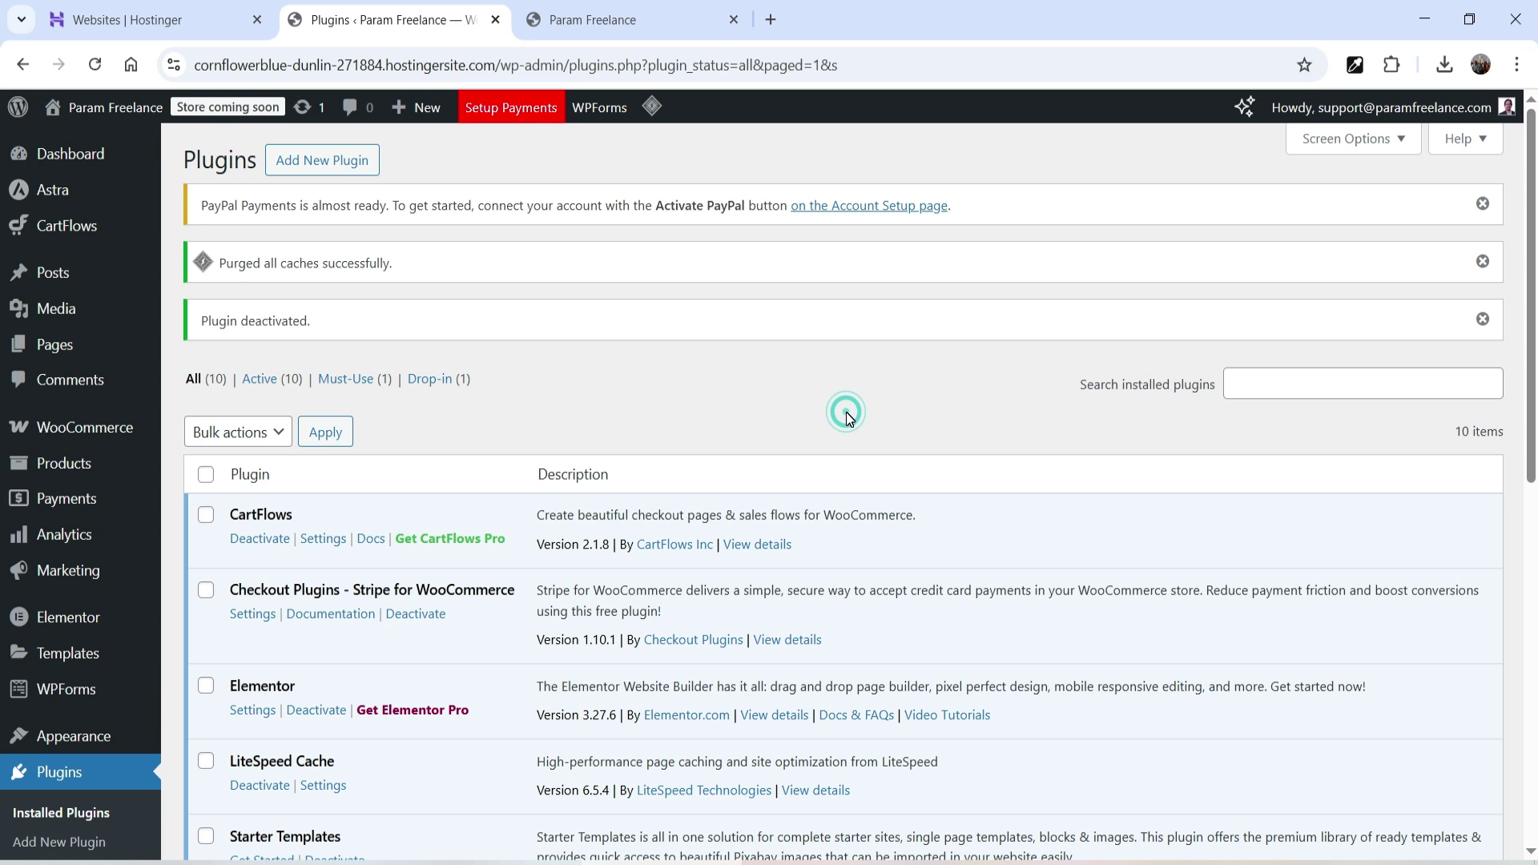
scroll(54, 399, "down", 4)
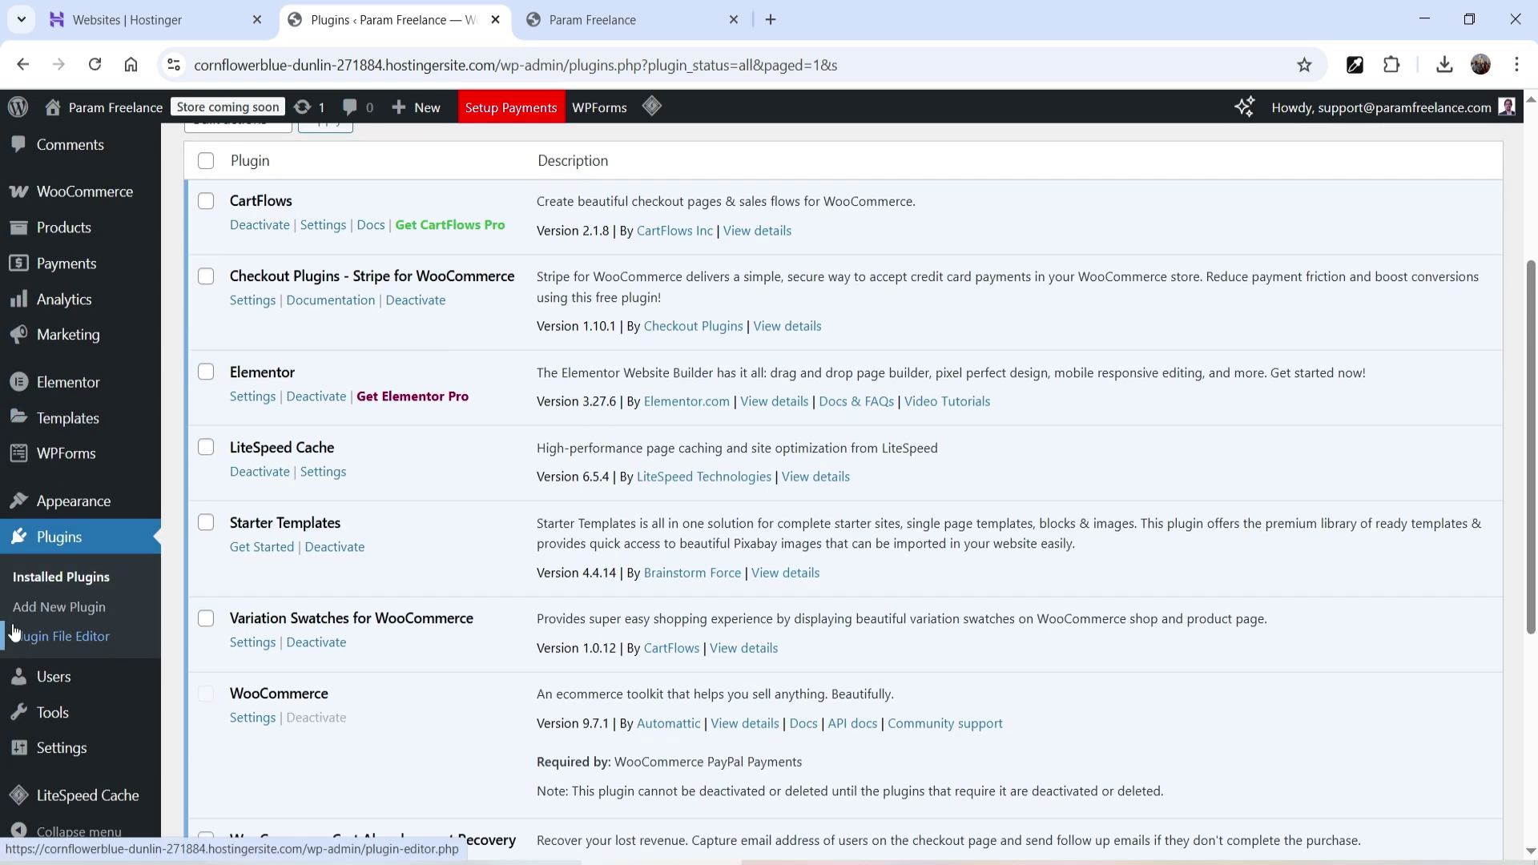
left_click(34, 613)
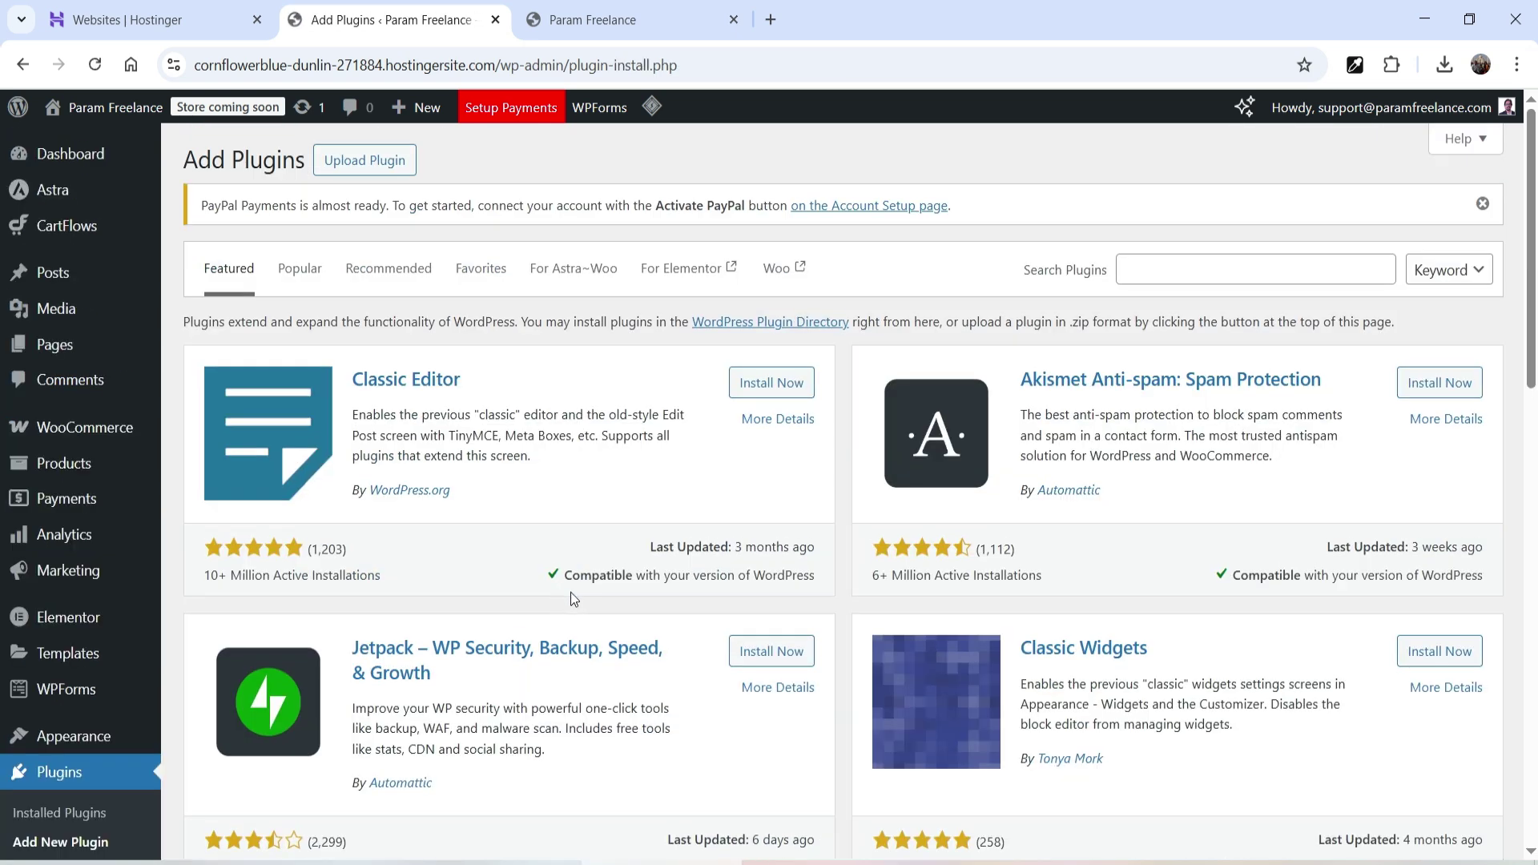
left_click(352, 161)
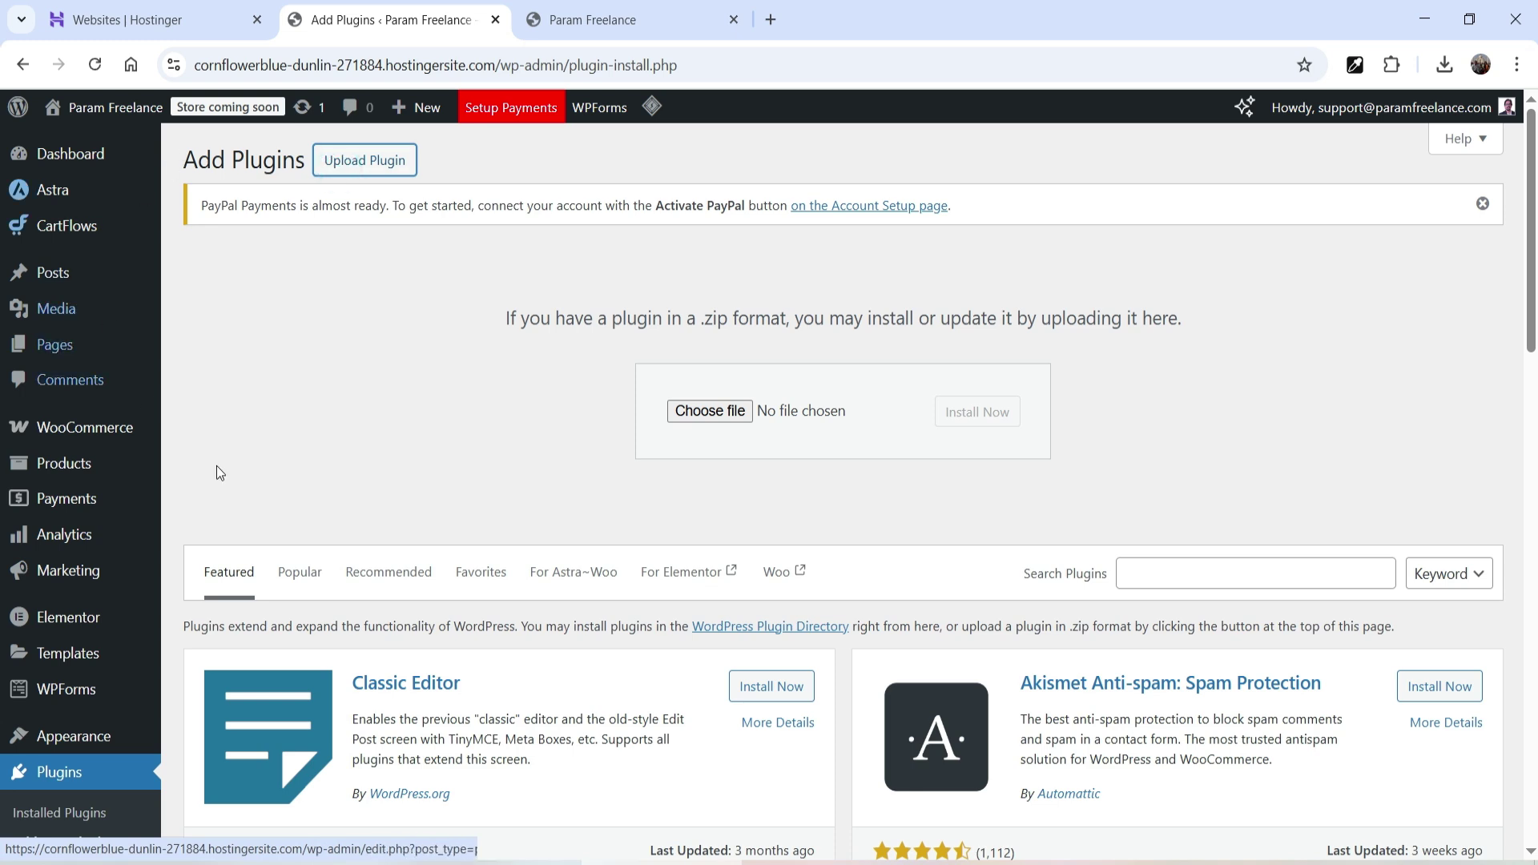
left_click(687, 416)
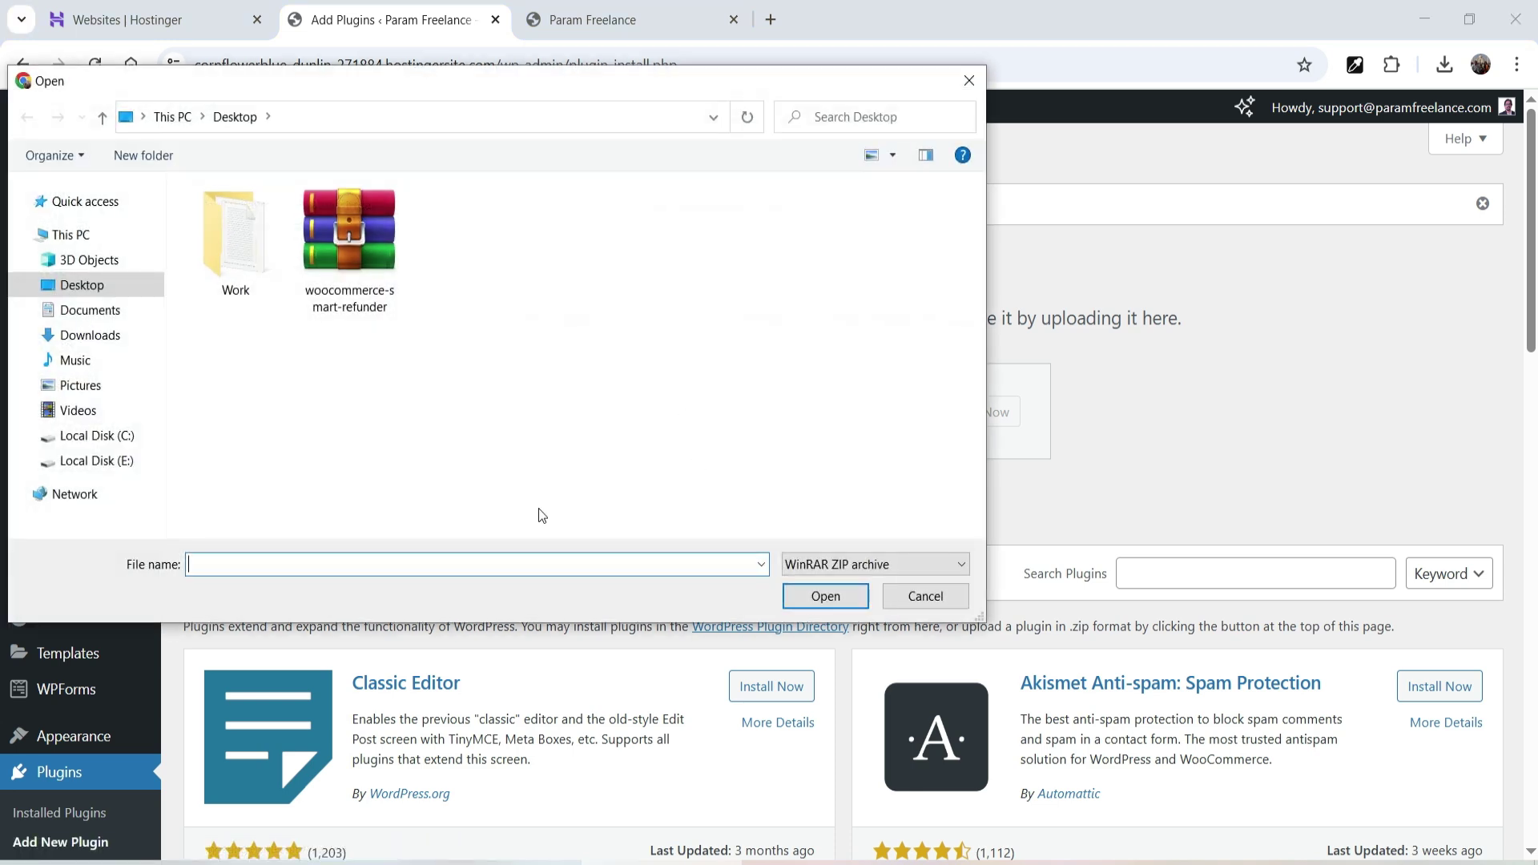
left_click(380, 282)
double_click(379, 282)
Install and activate WooCommerce Smart Refunder 2.2.0, bringing the plugin list to 11.
left_click(965, 415)
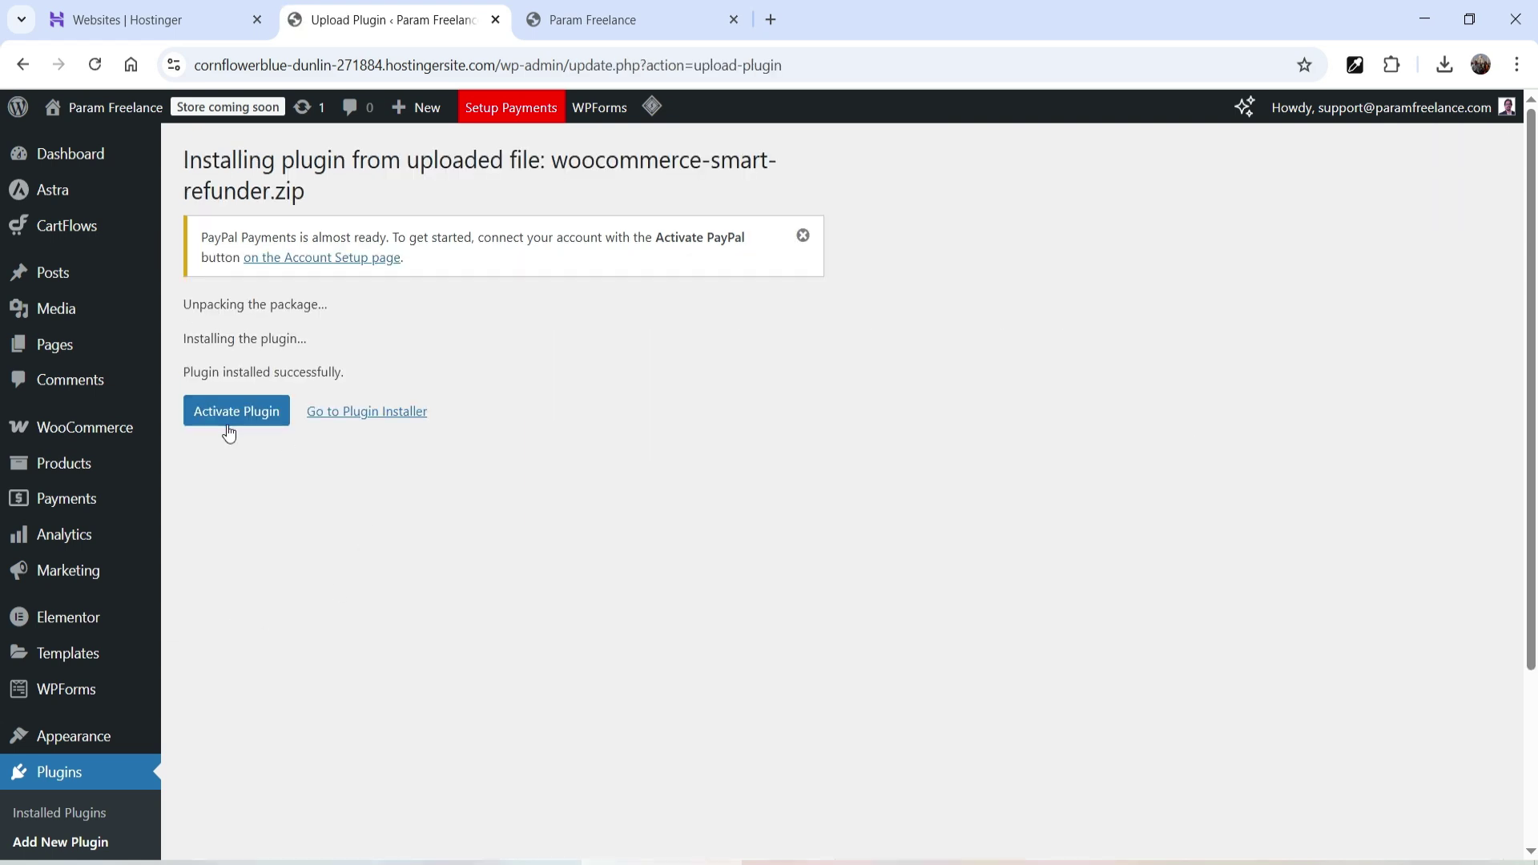
left_click(229, 429)
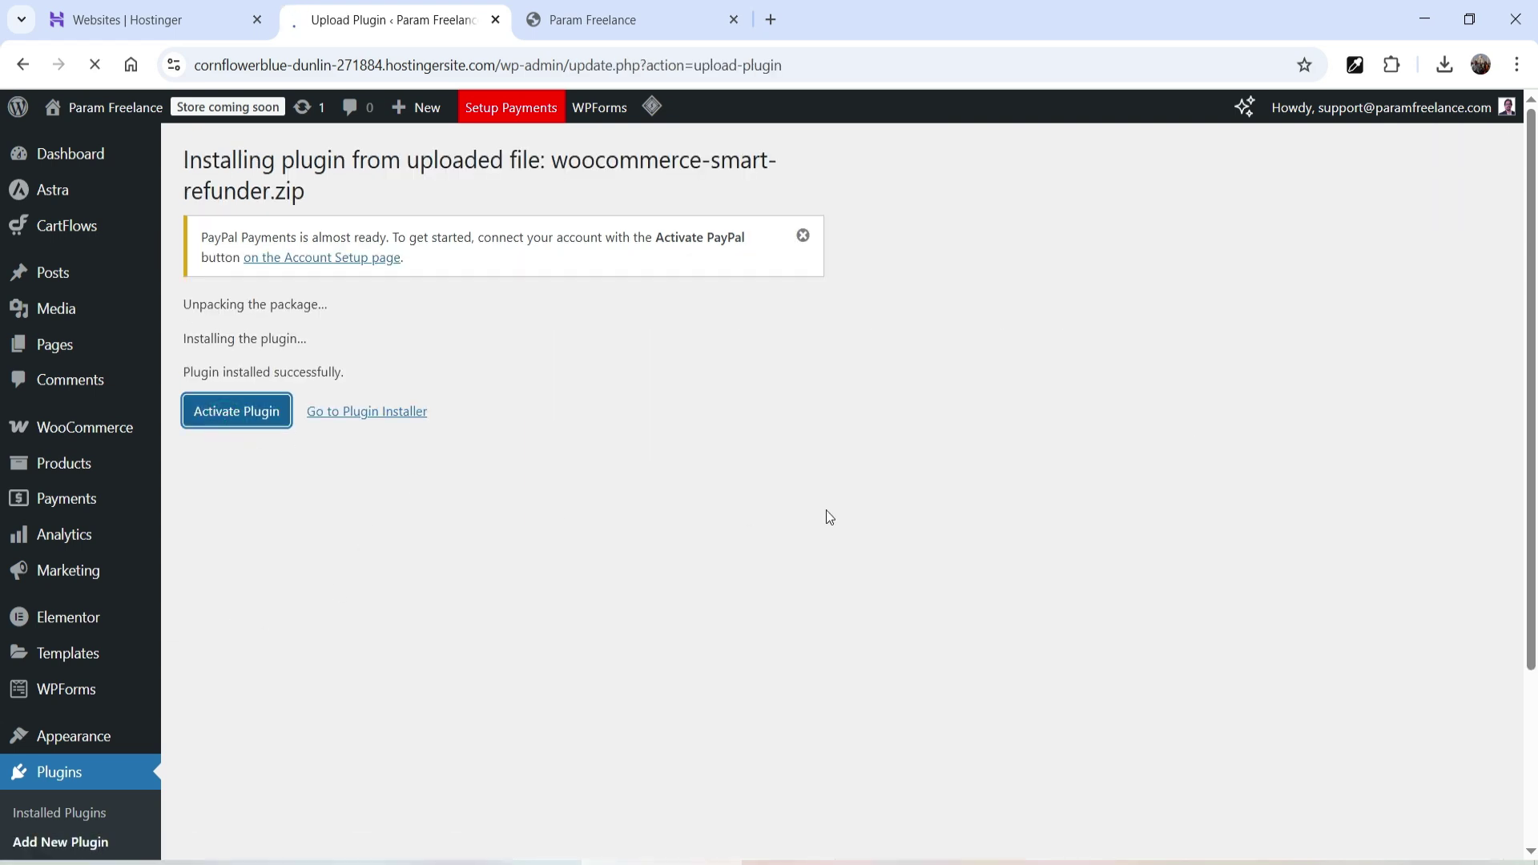
scroll(825, 480, "down", 10)
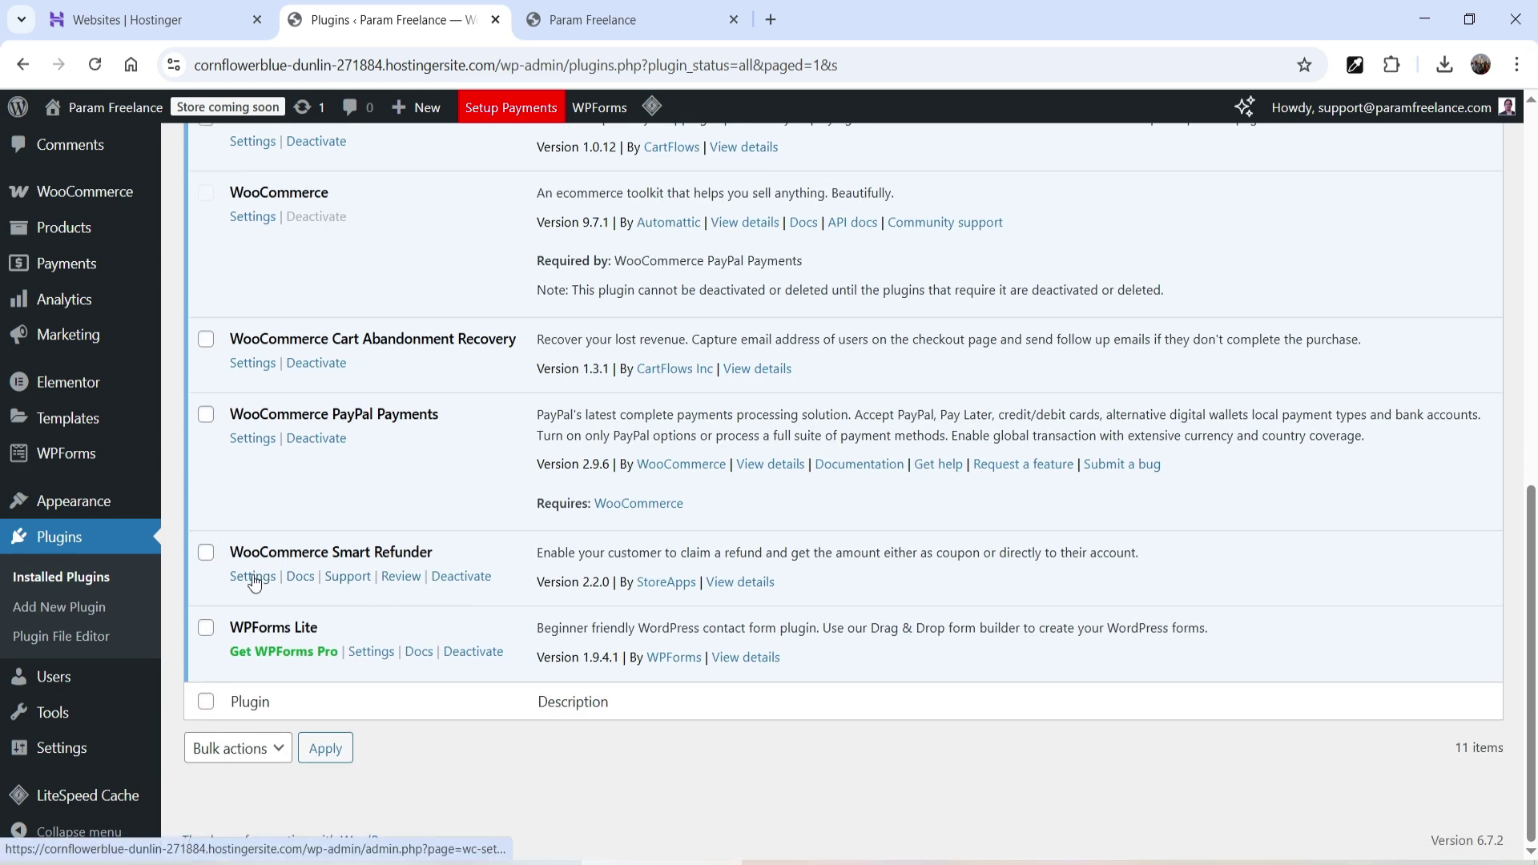
scroll(249, 520, "up", 4)
In WooCommerce > Settings > Smart Refunder, leave refund requests allowed only on Completed orders.
mouse_move(133, 437)
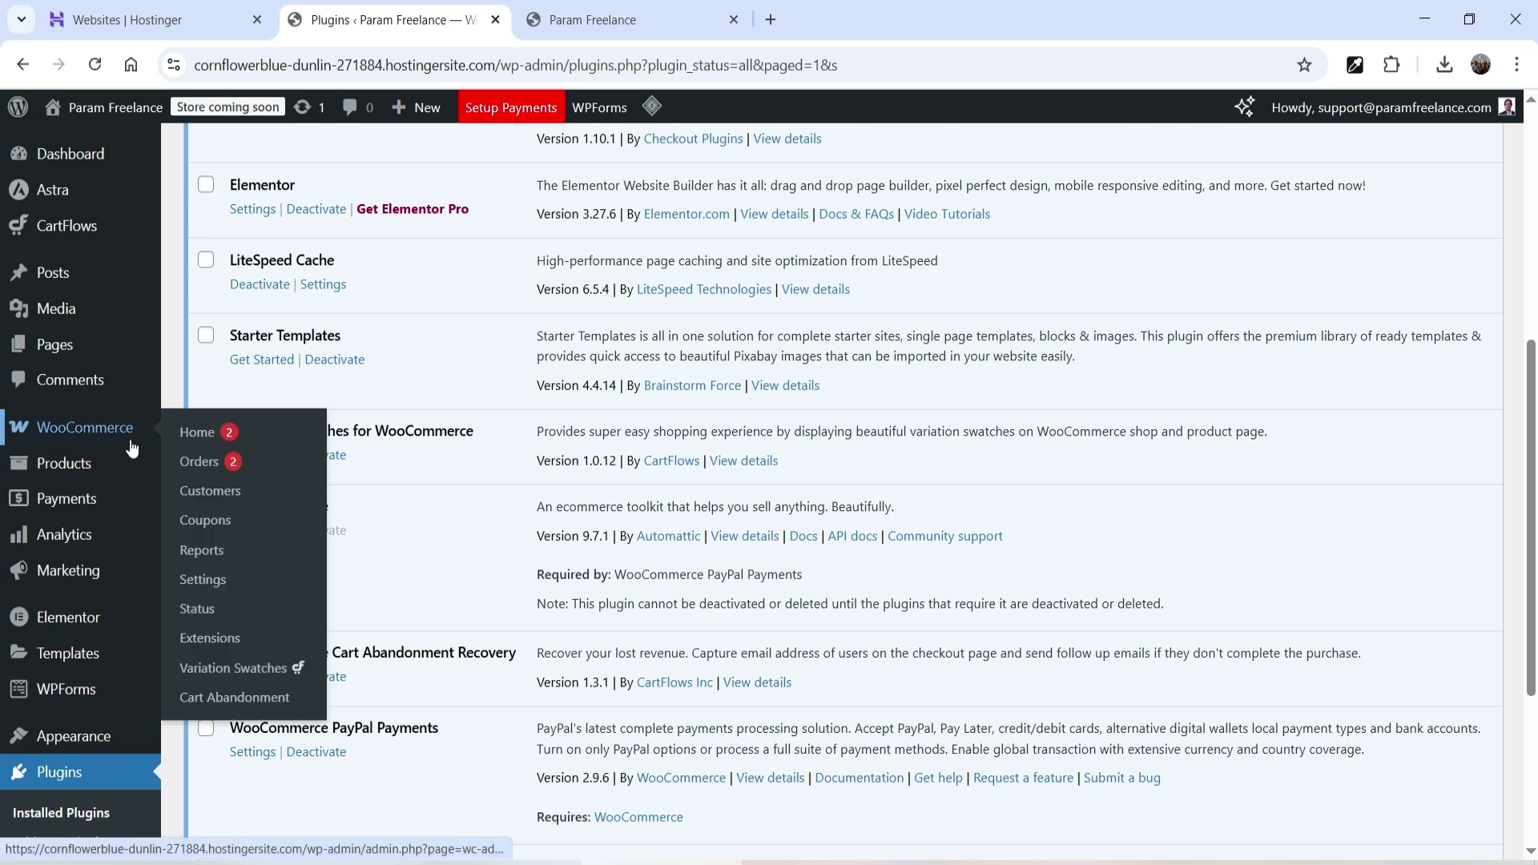
left_click(203, 579)
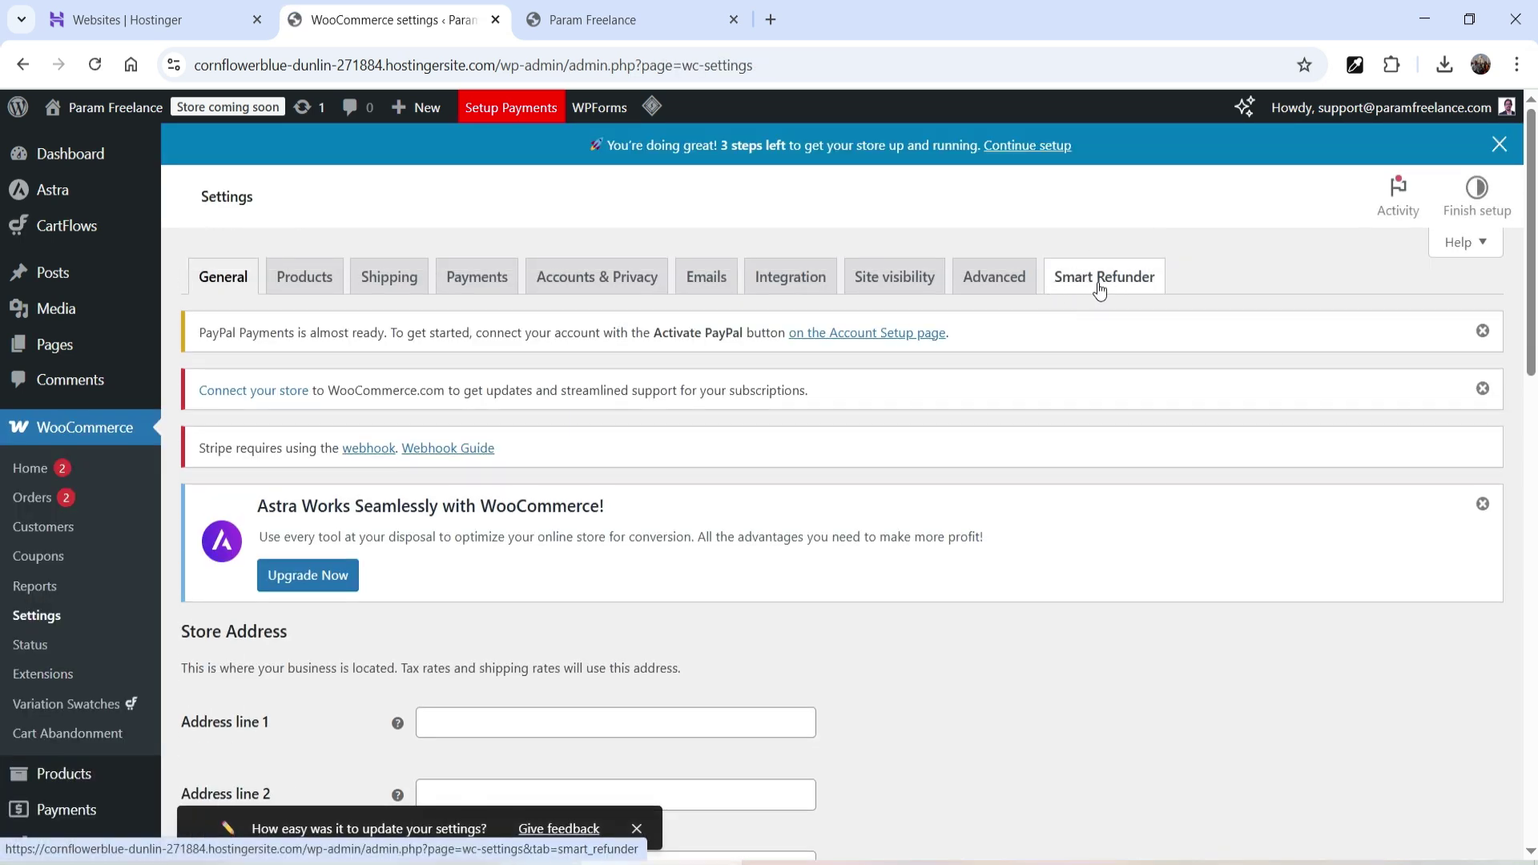
left_click(1099, 282)
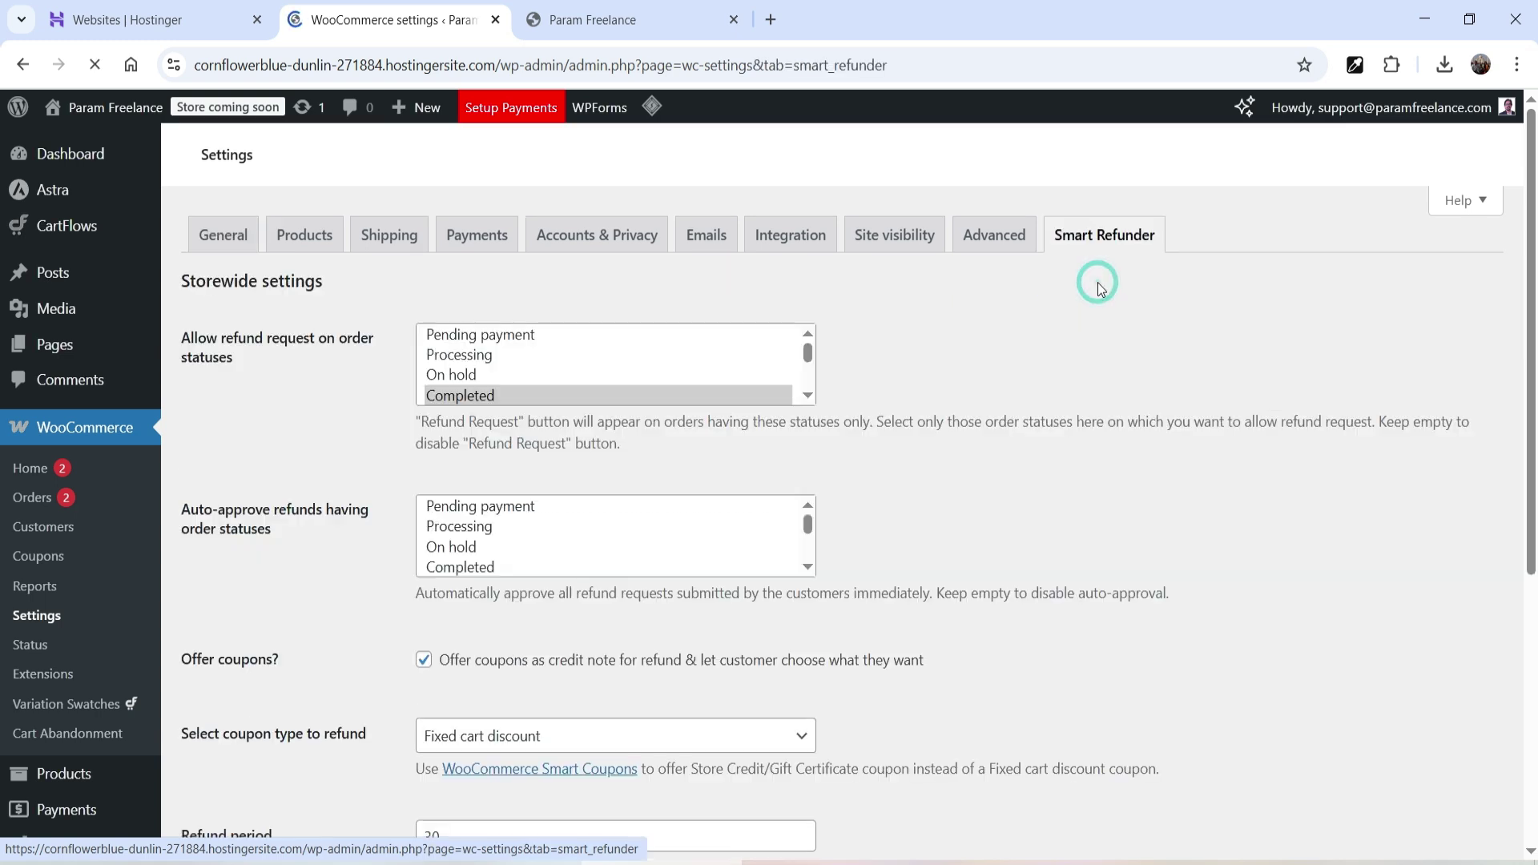
scroll(635, 521, "down", 3)
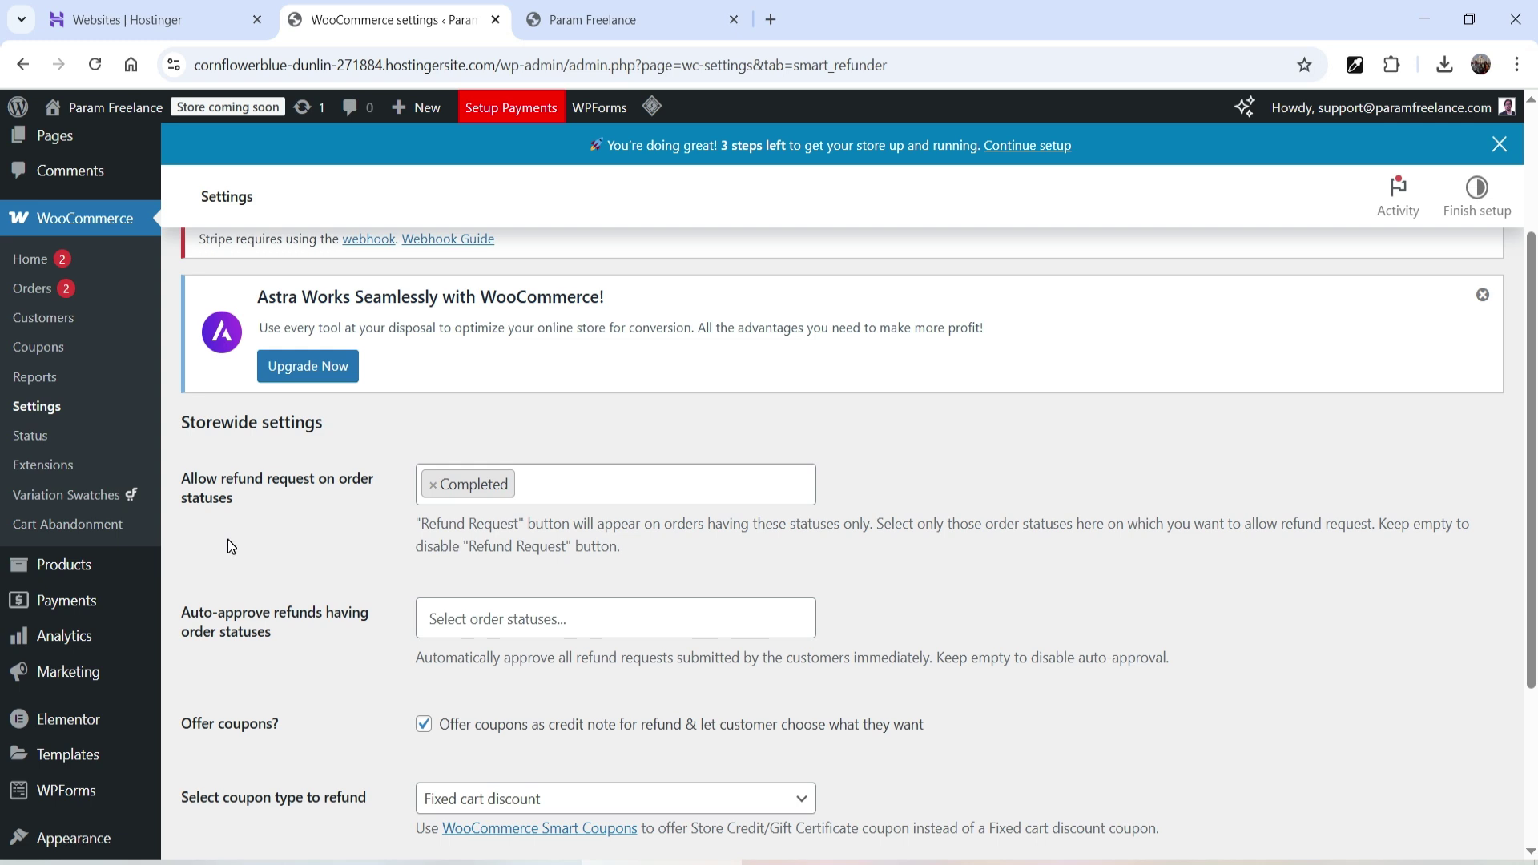
left_click(548, 489)
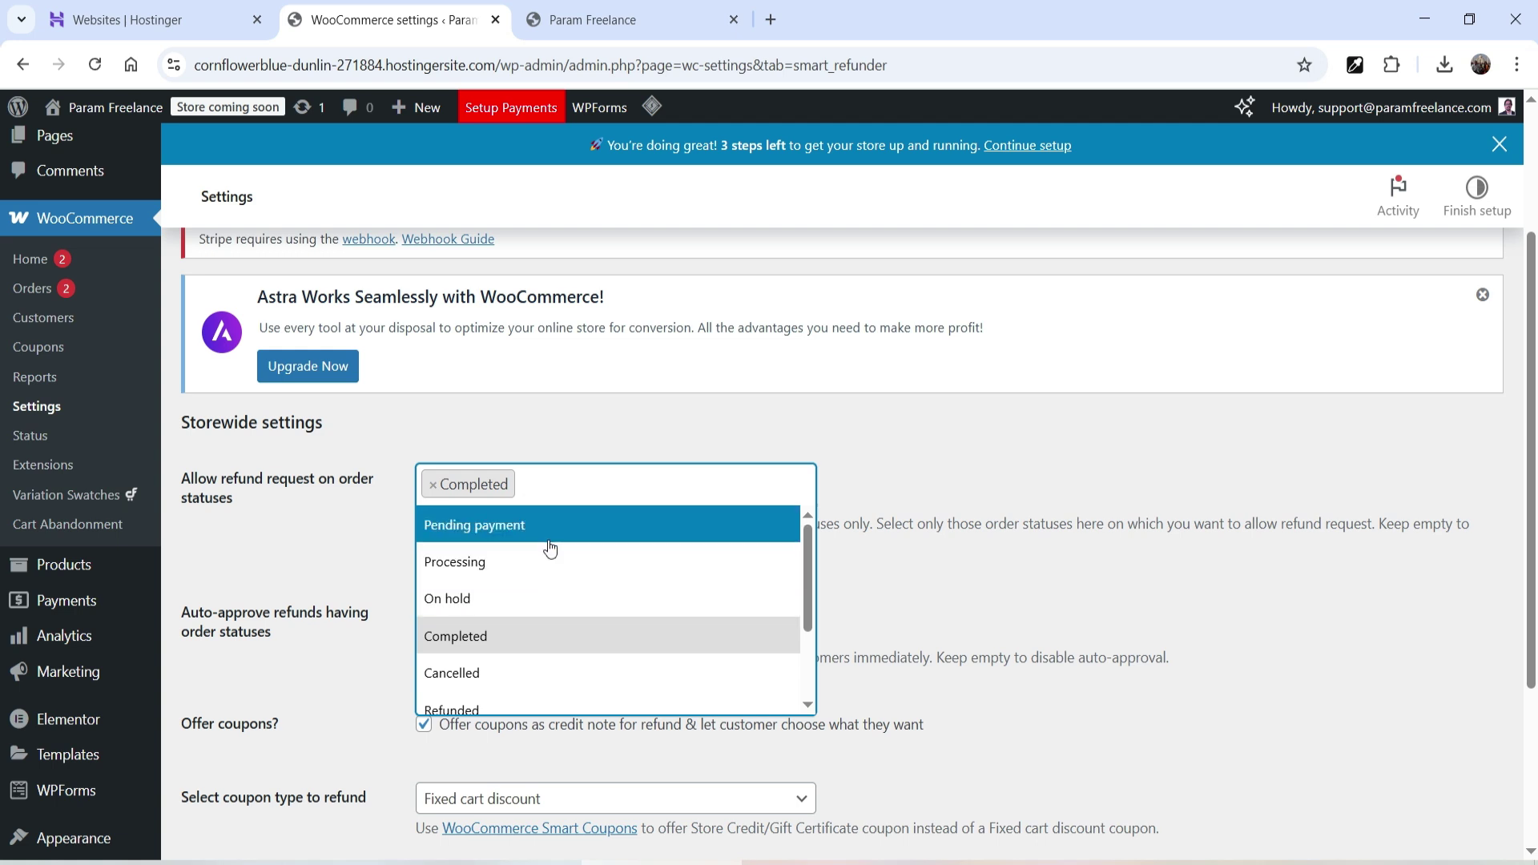
scroll(553, 681, "down", 3)
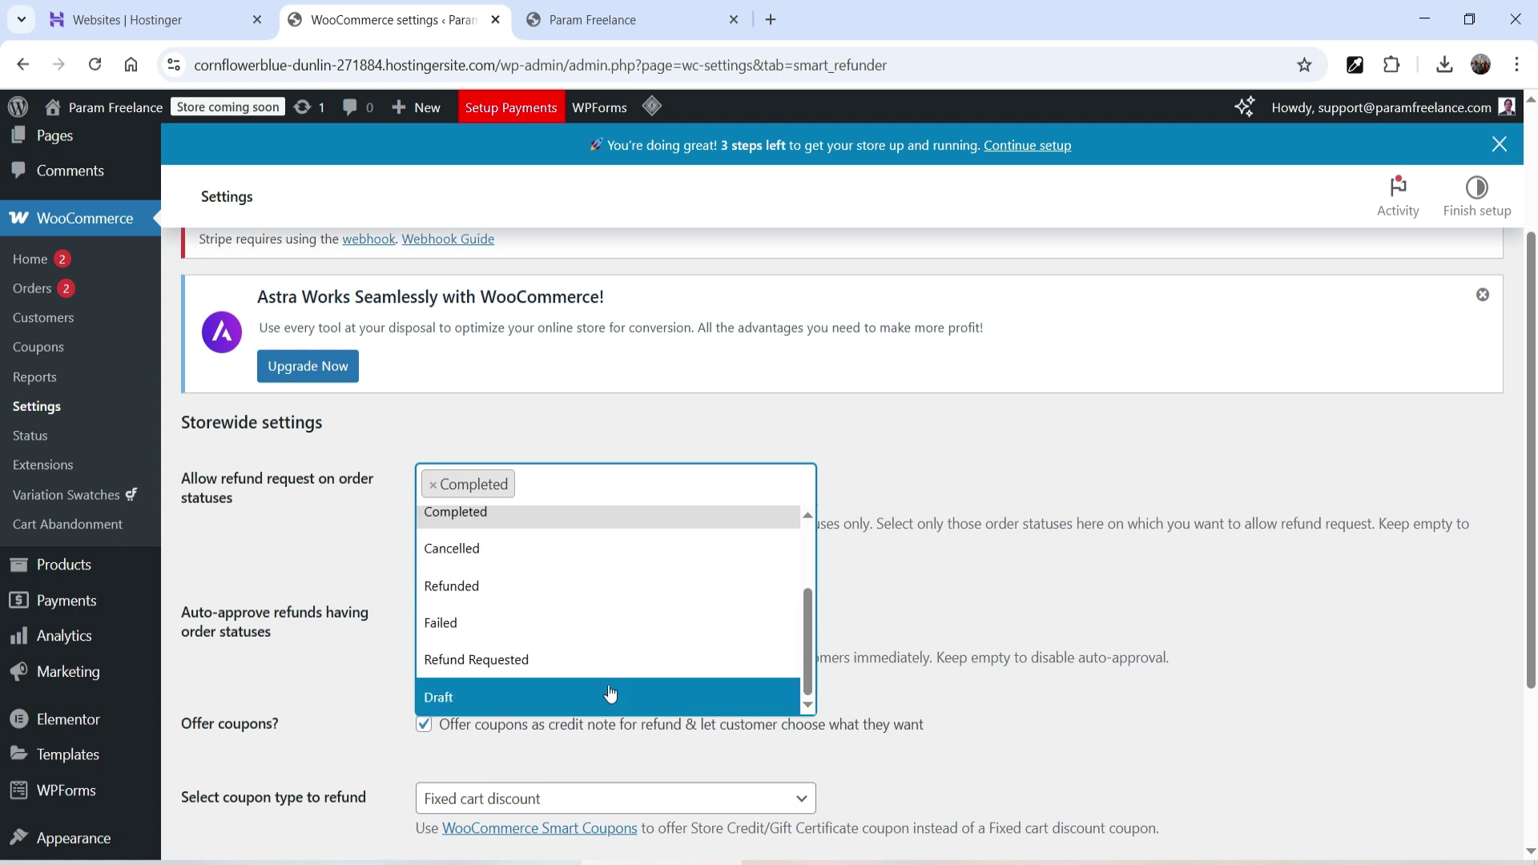
left_click(1027, 428)
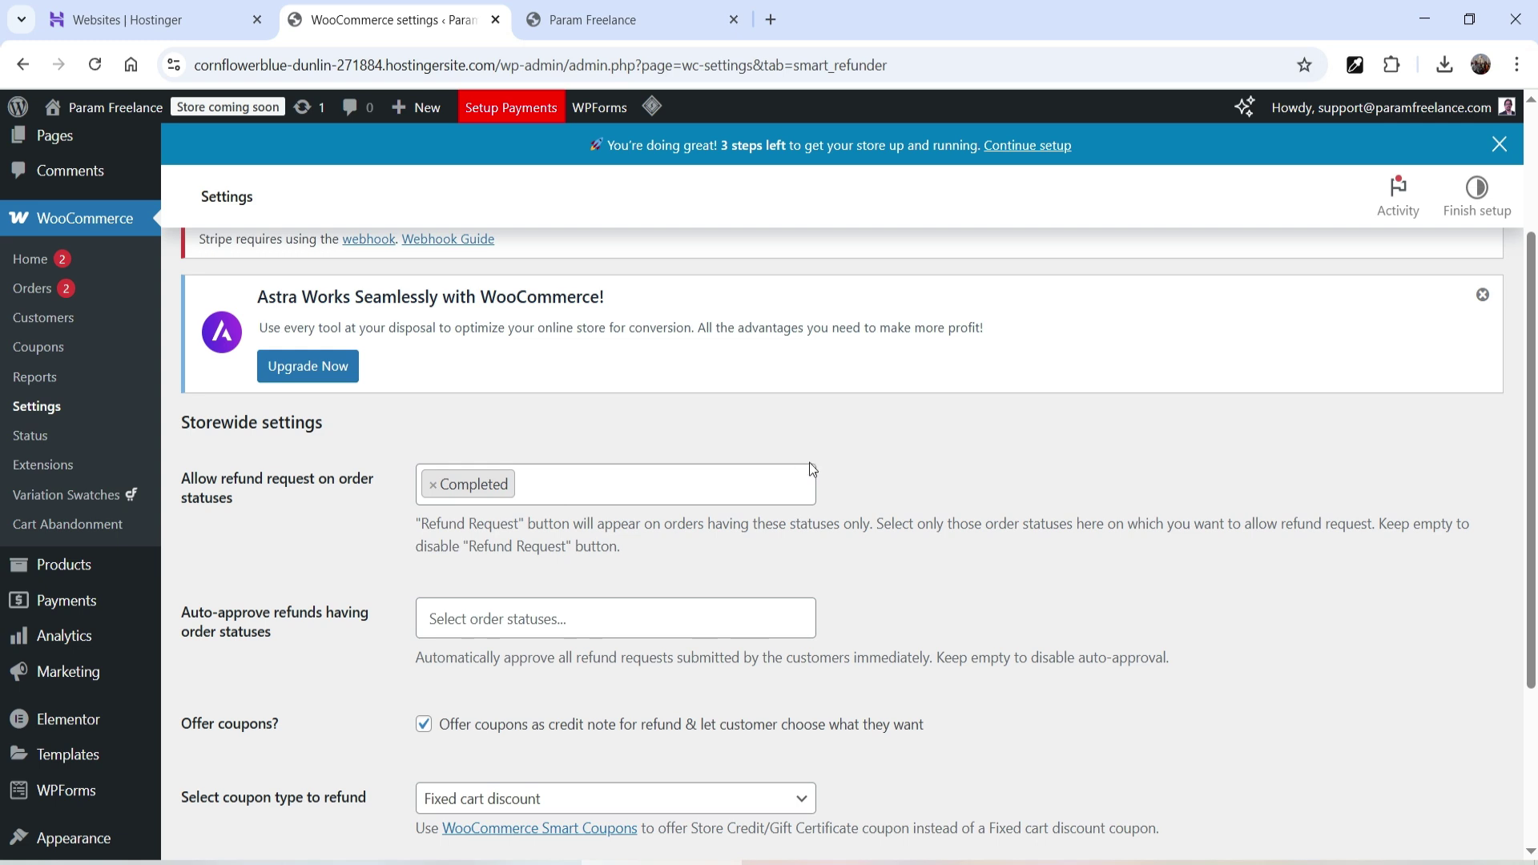
scroll(245, 533, "down", 1)
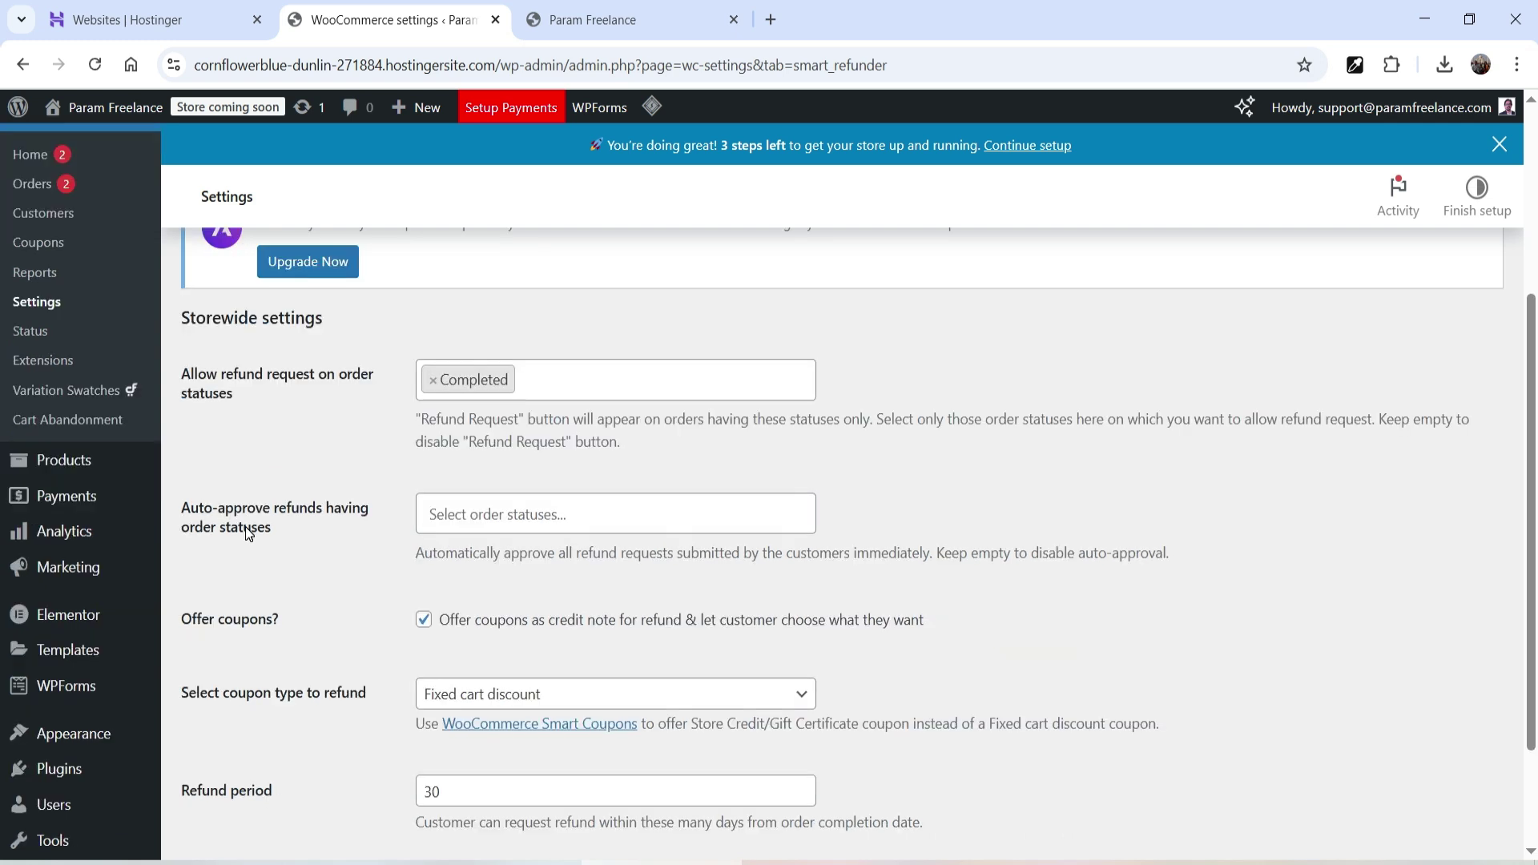
Add On hold and Pending payment to the Auto-approve refunds statuses.
left_click(516, 512)
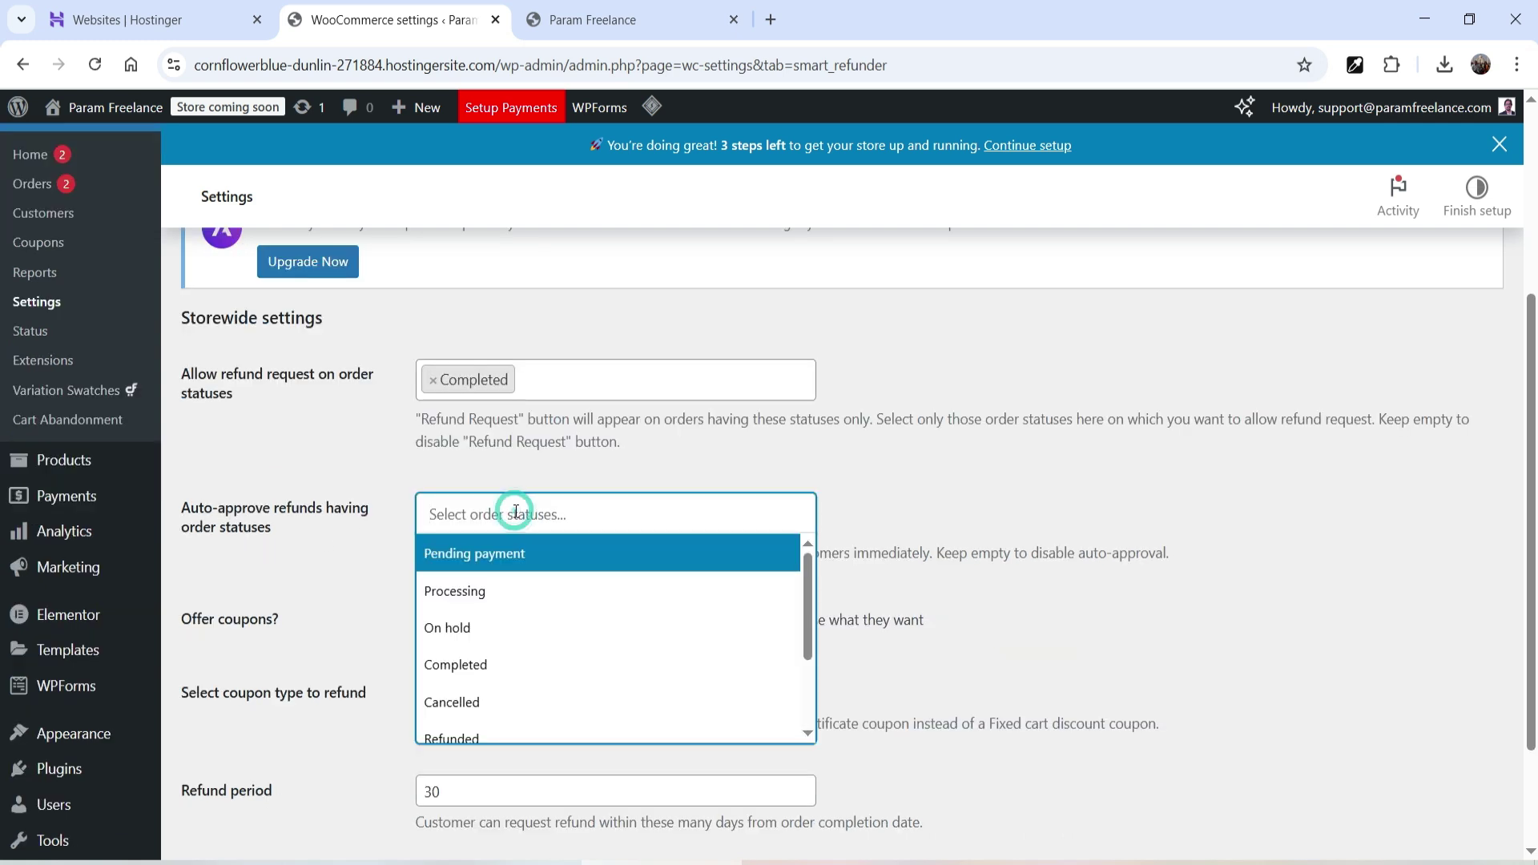
left_click(537, 646)
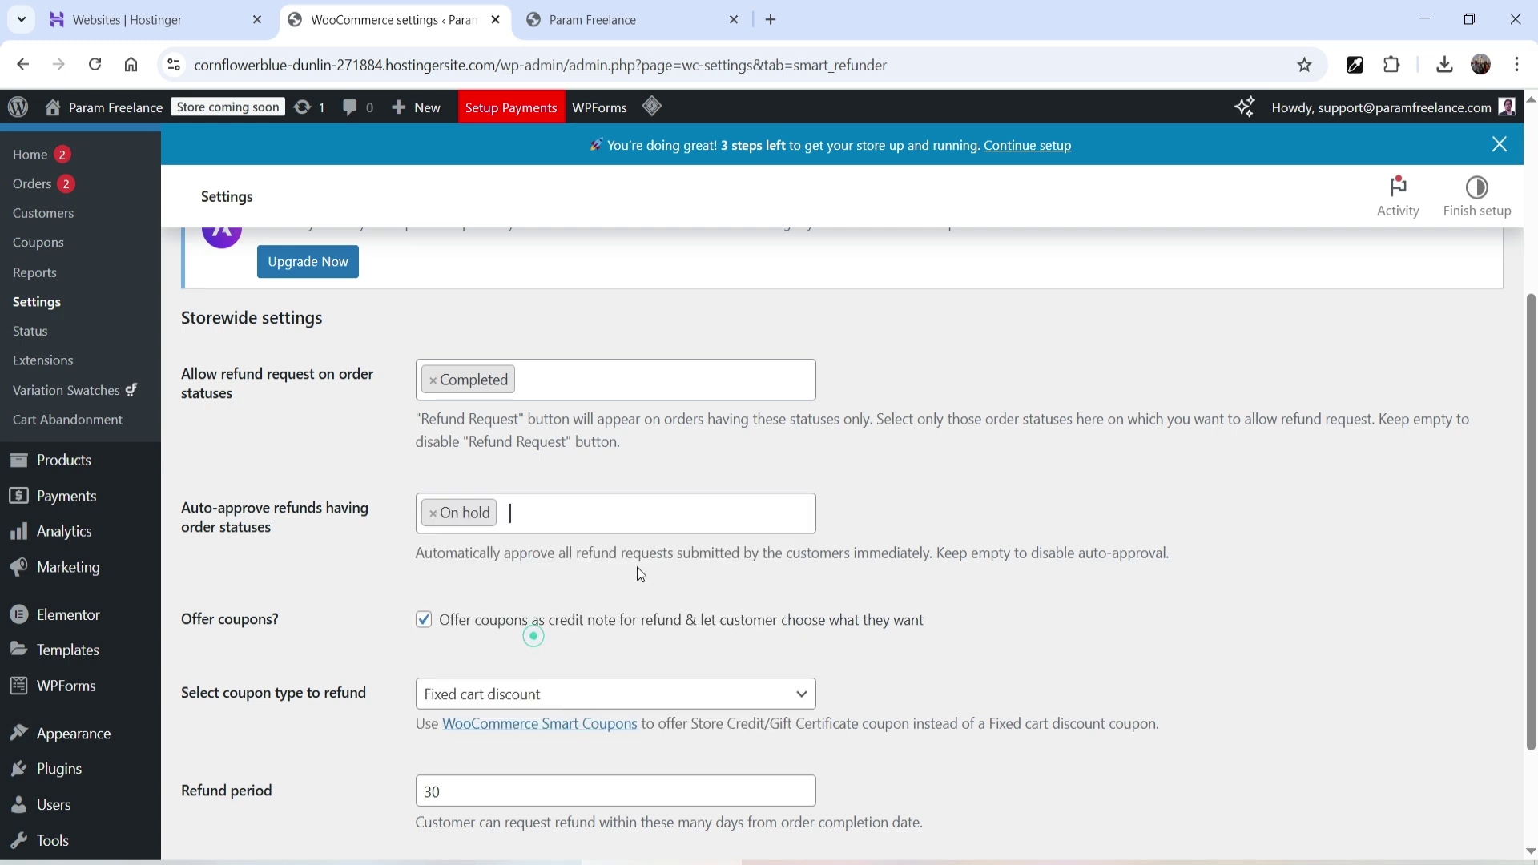
left_click(582, 509)
scroll(595, 622, "down", 2)
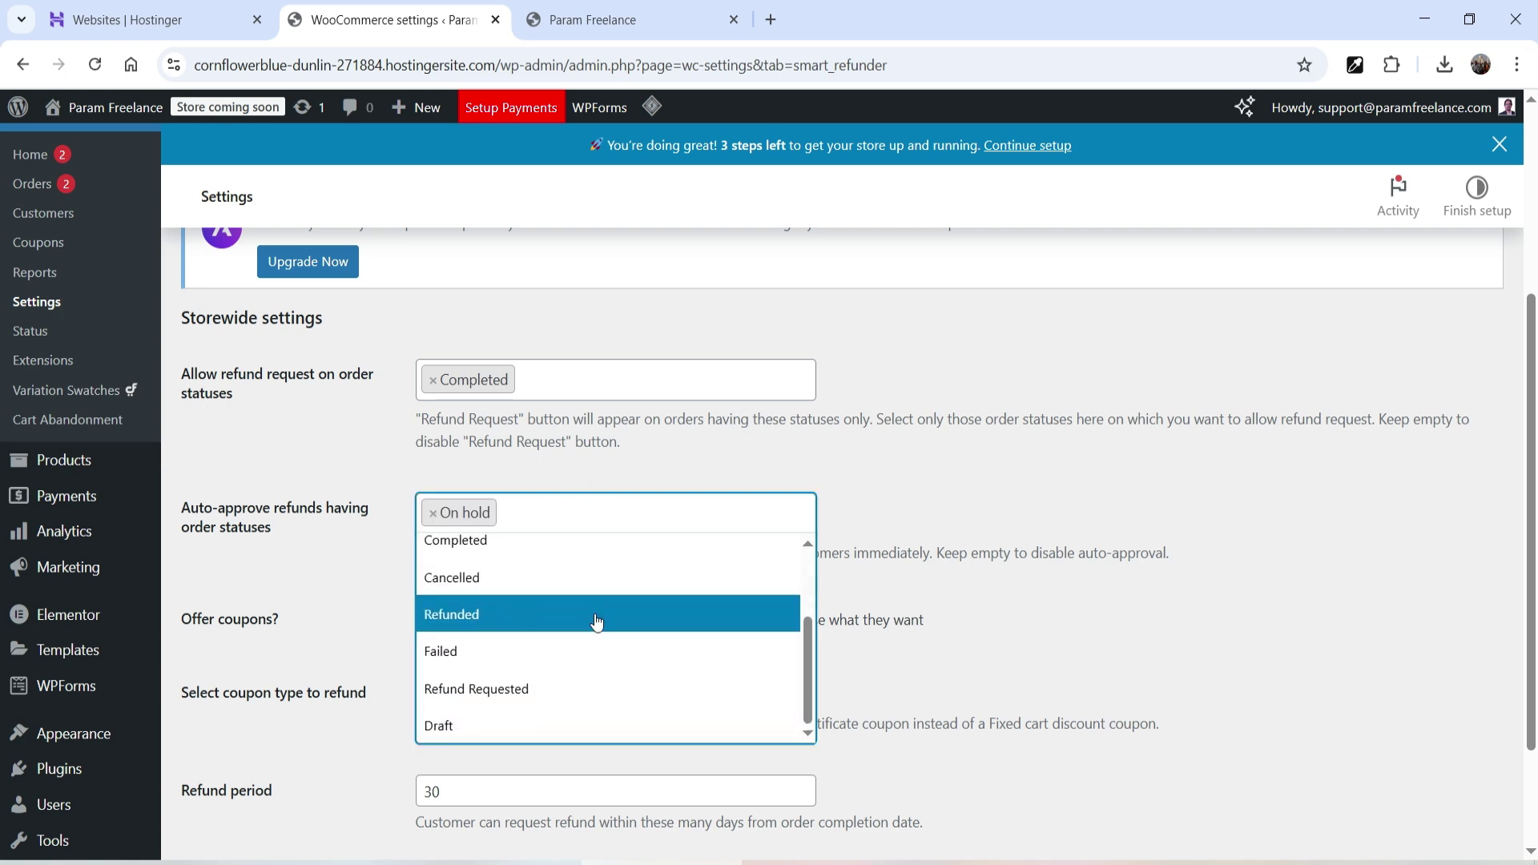
scroll(613, 625, "up", 2)
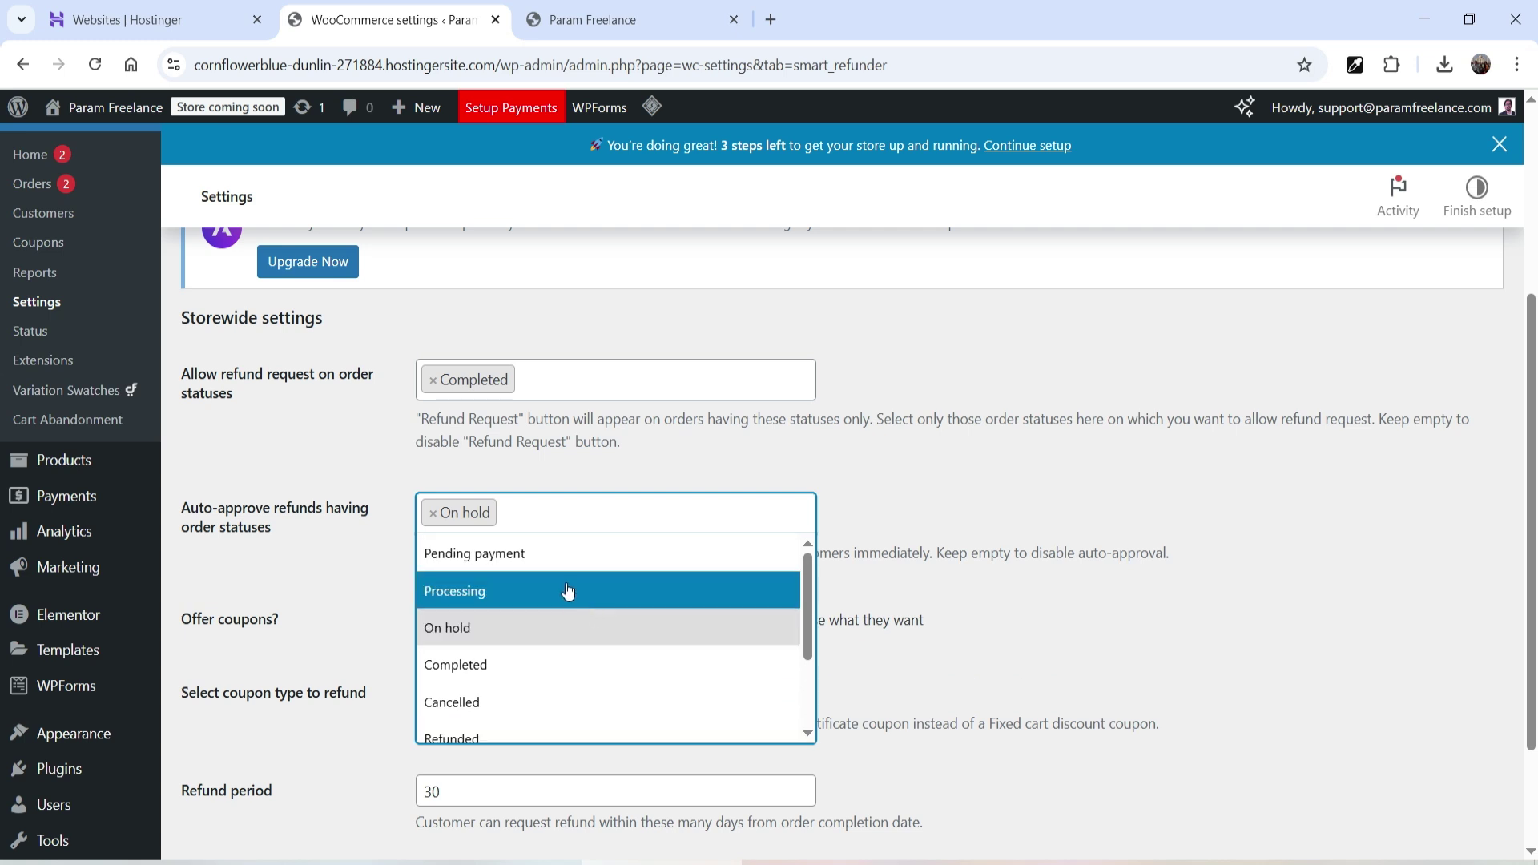
left_click(581, 560)
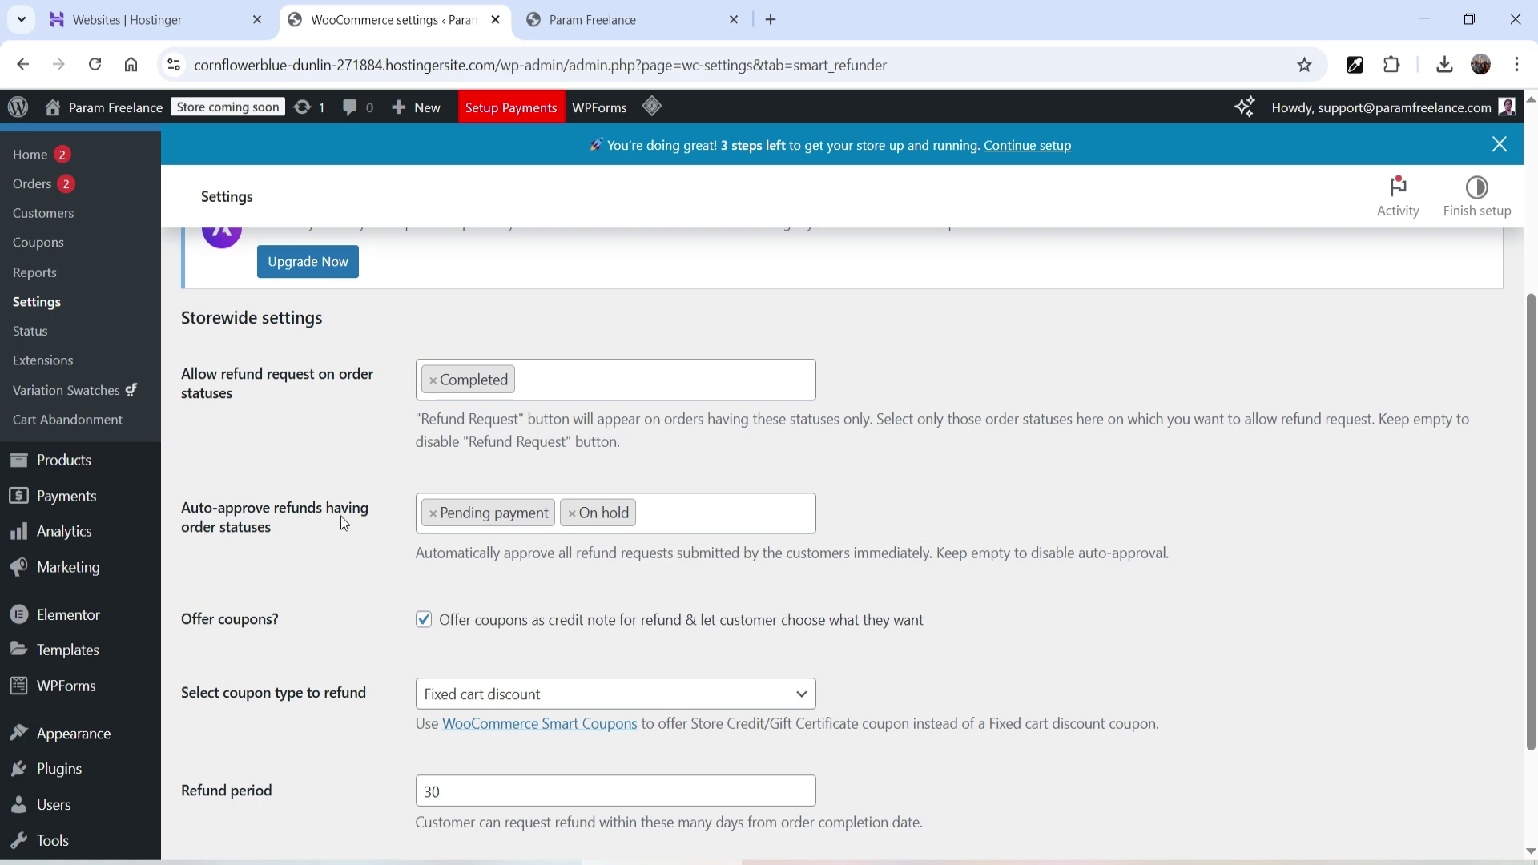
scroll(253, 519, "down", 2)
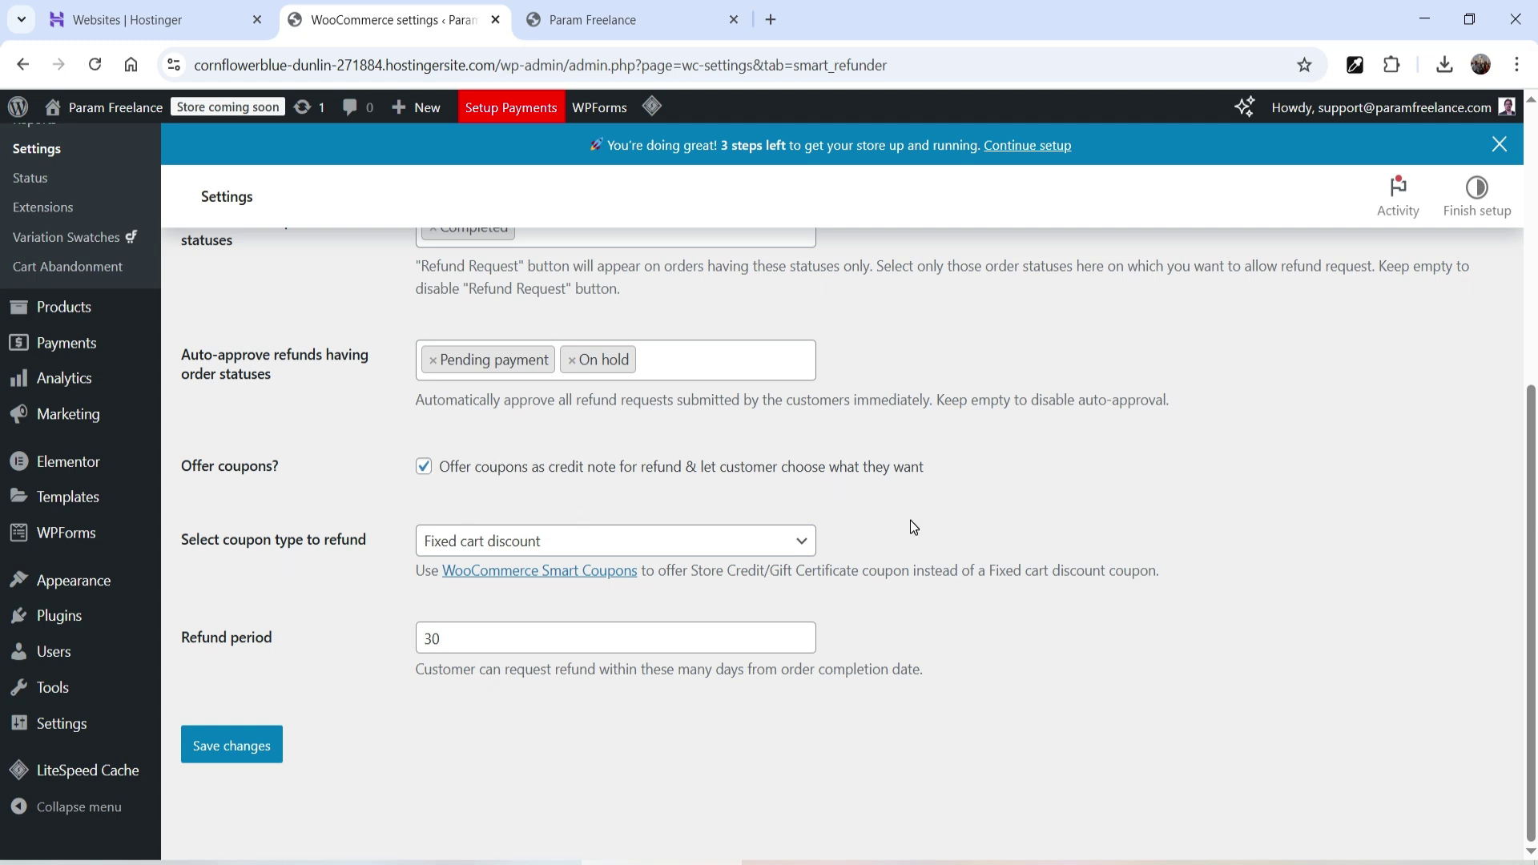
Keep Offer coupons on with Fixed cart discount and a 30-day period, and save the settings.
left_click(424, 466)
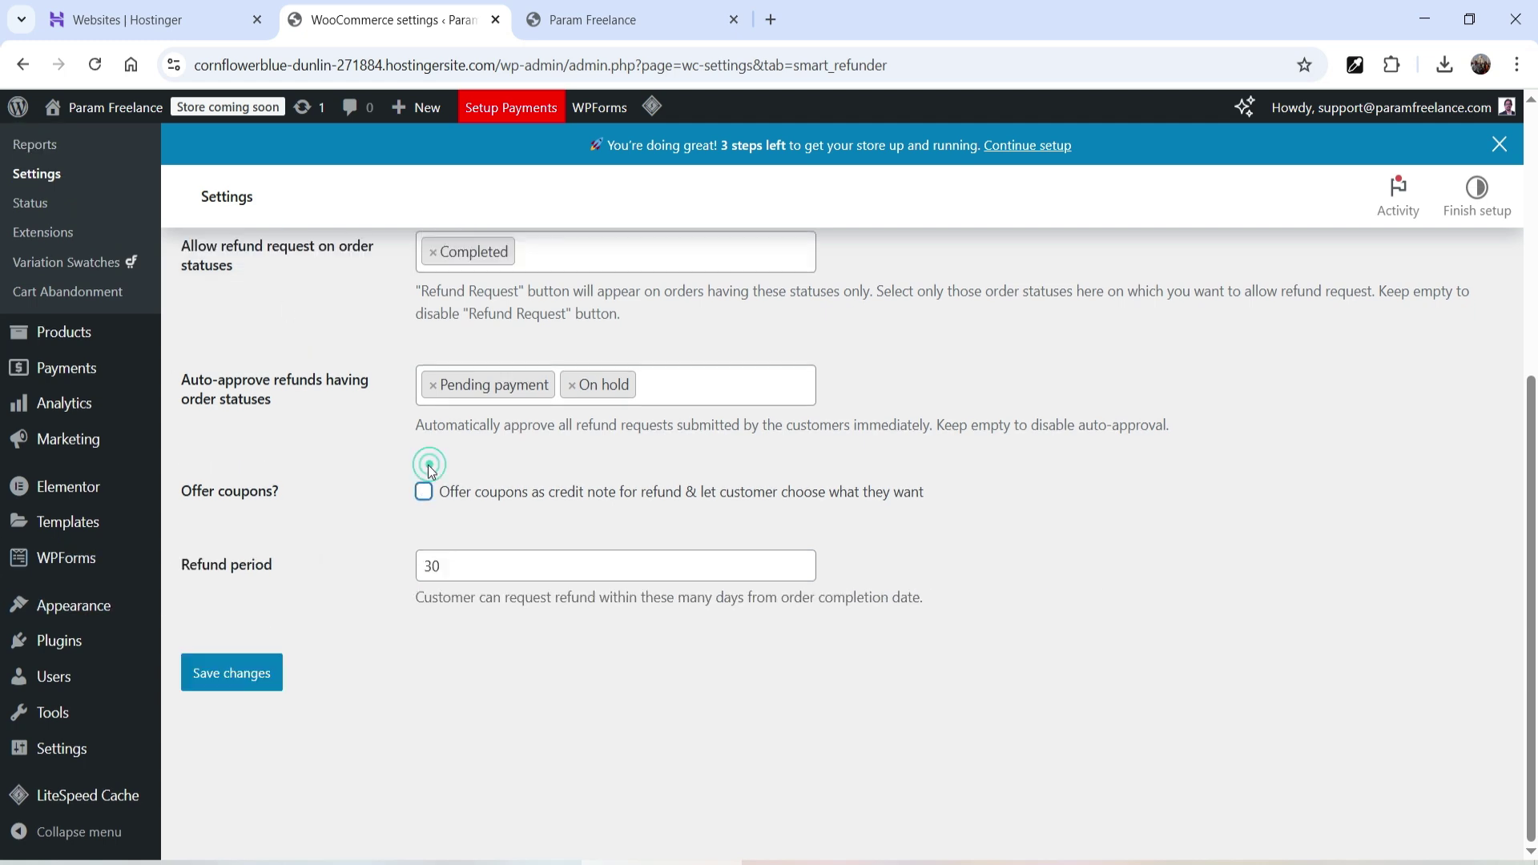
left_click(423, 491)
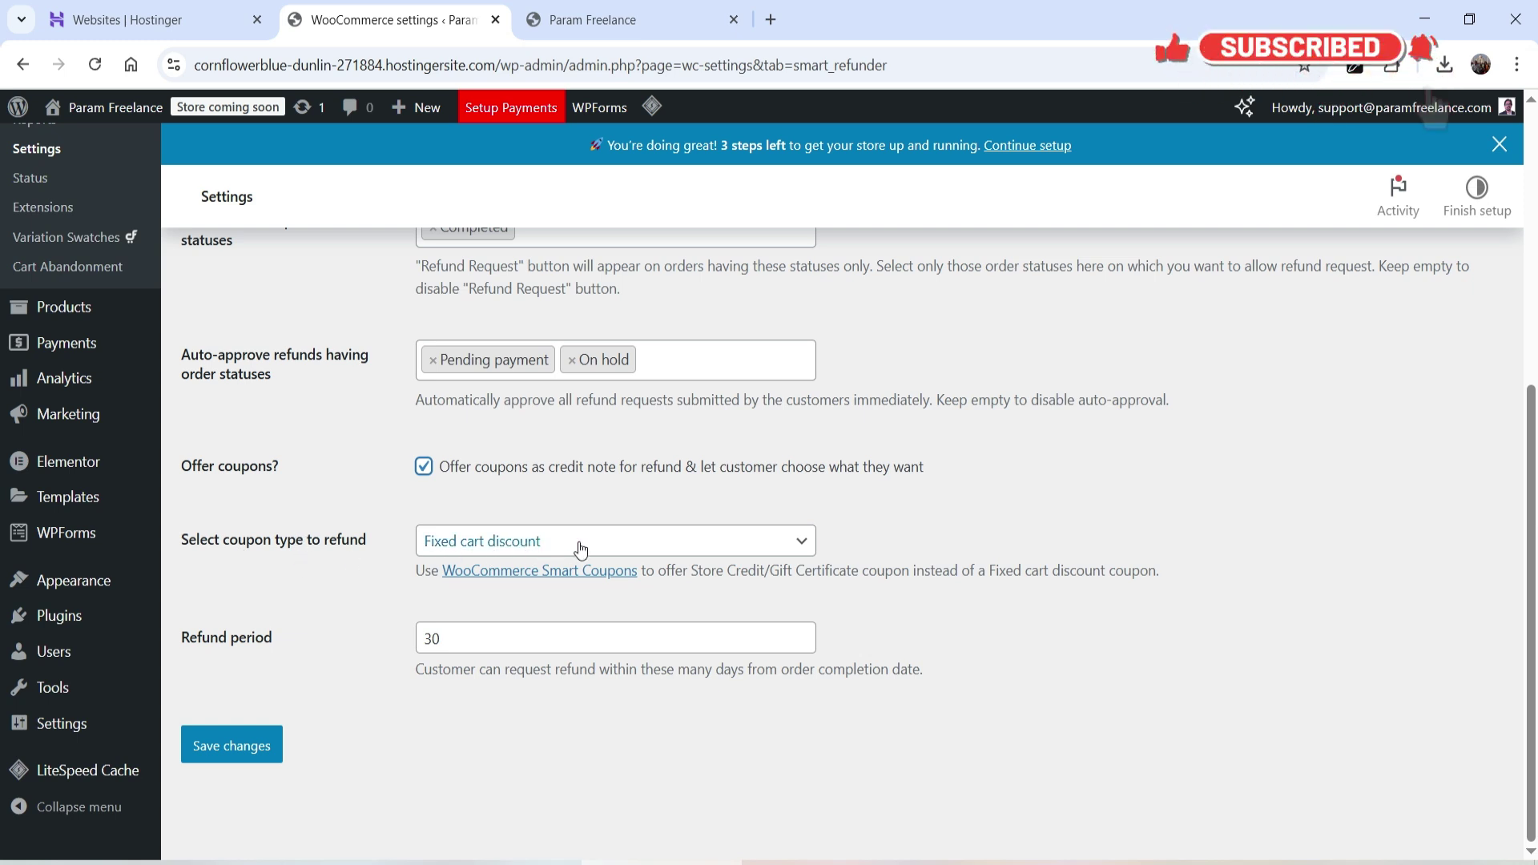
left_click(451, 584)
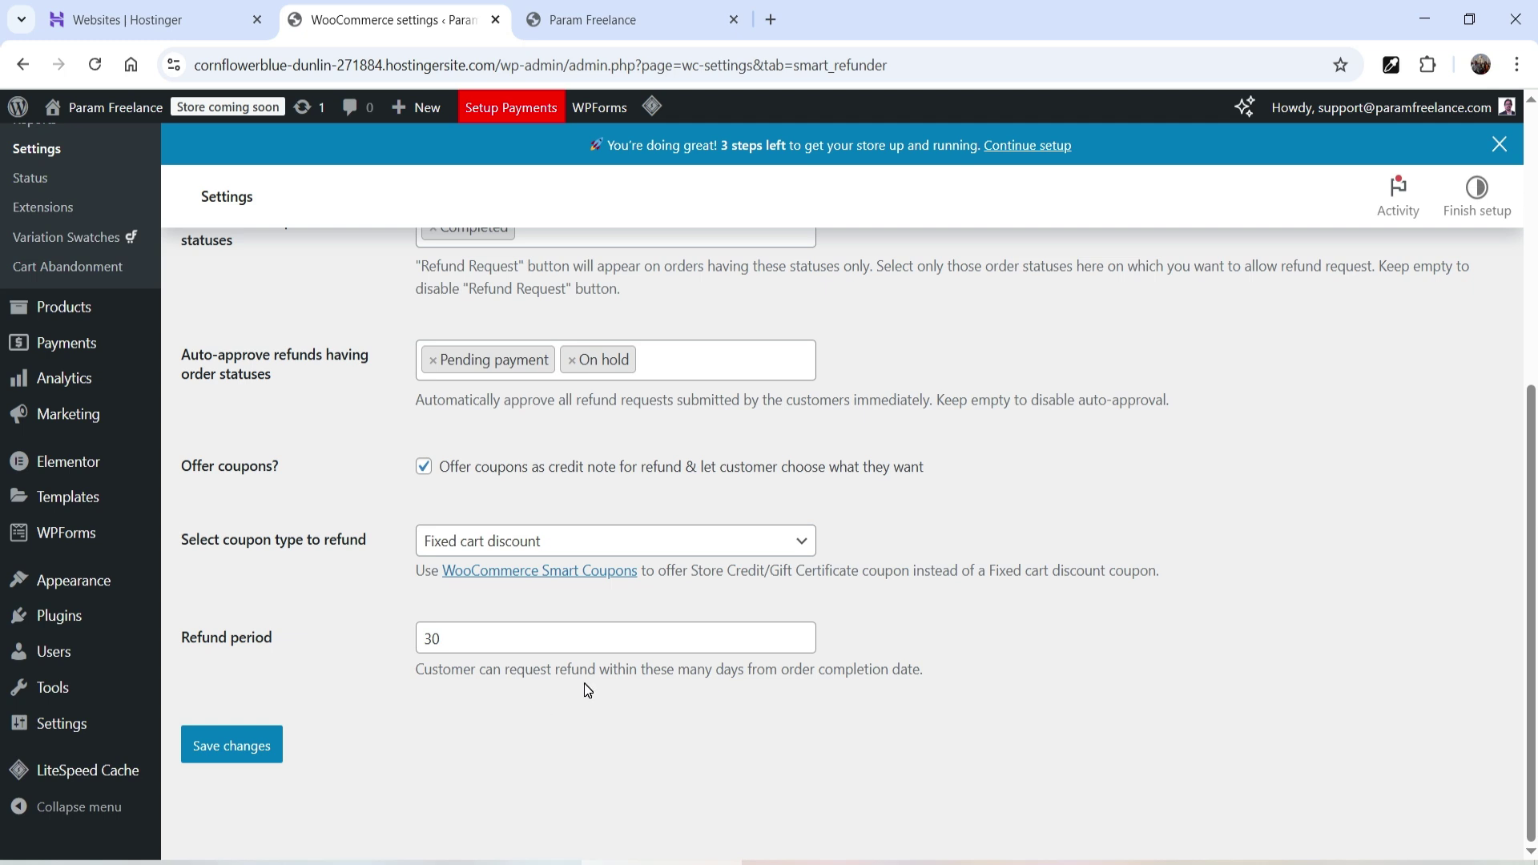
left_click(232, 744)
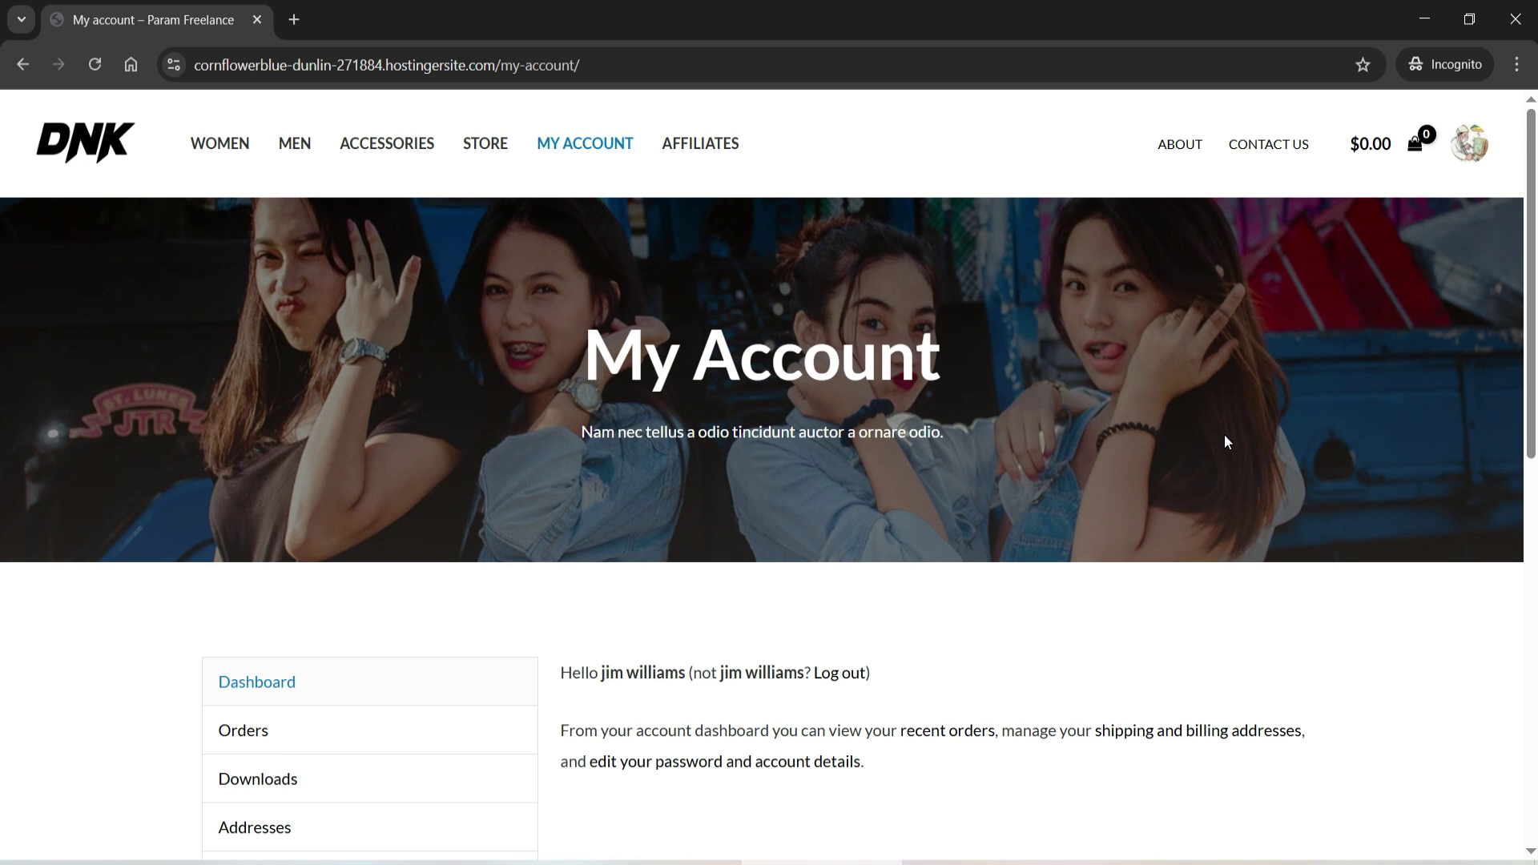
Add the $150.00 Black Hoodie from the Men category to the cart and view the cart.
left_click(294, 144)
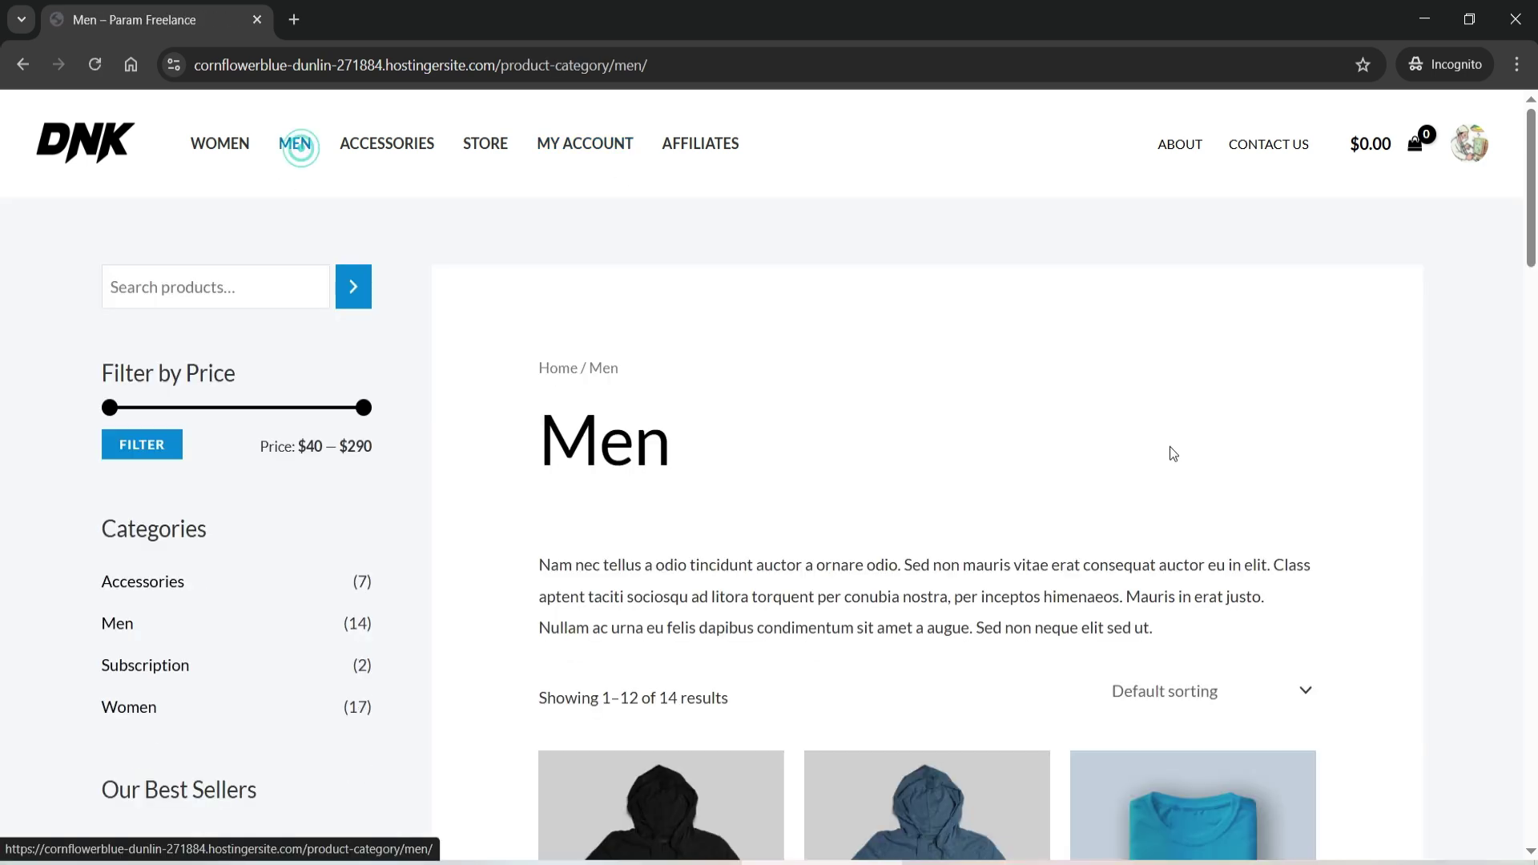
scroll(1054, 389, "down", 7)
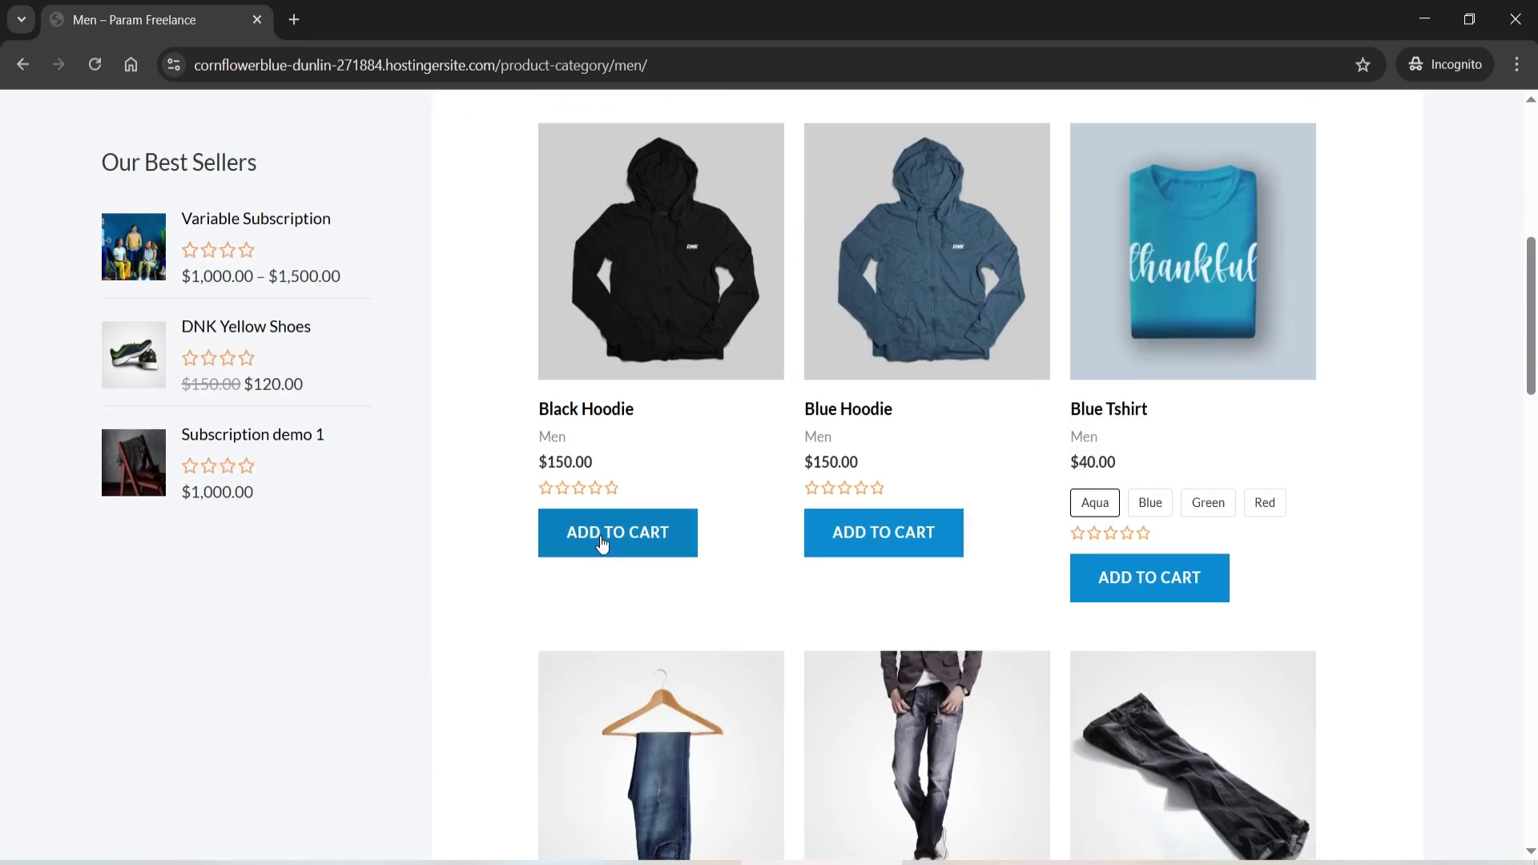
left_click(608, 533)
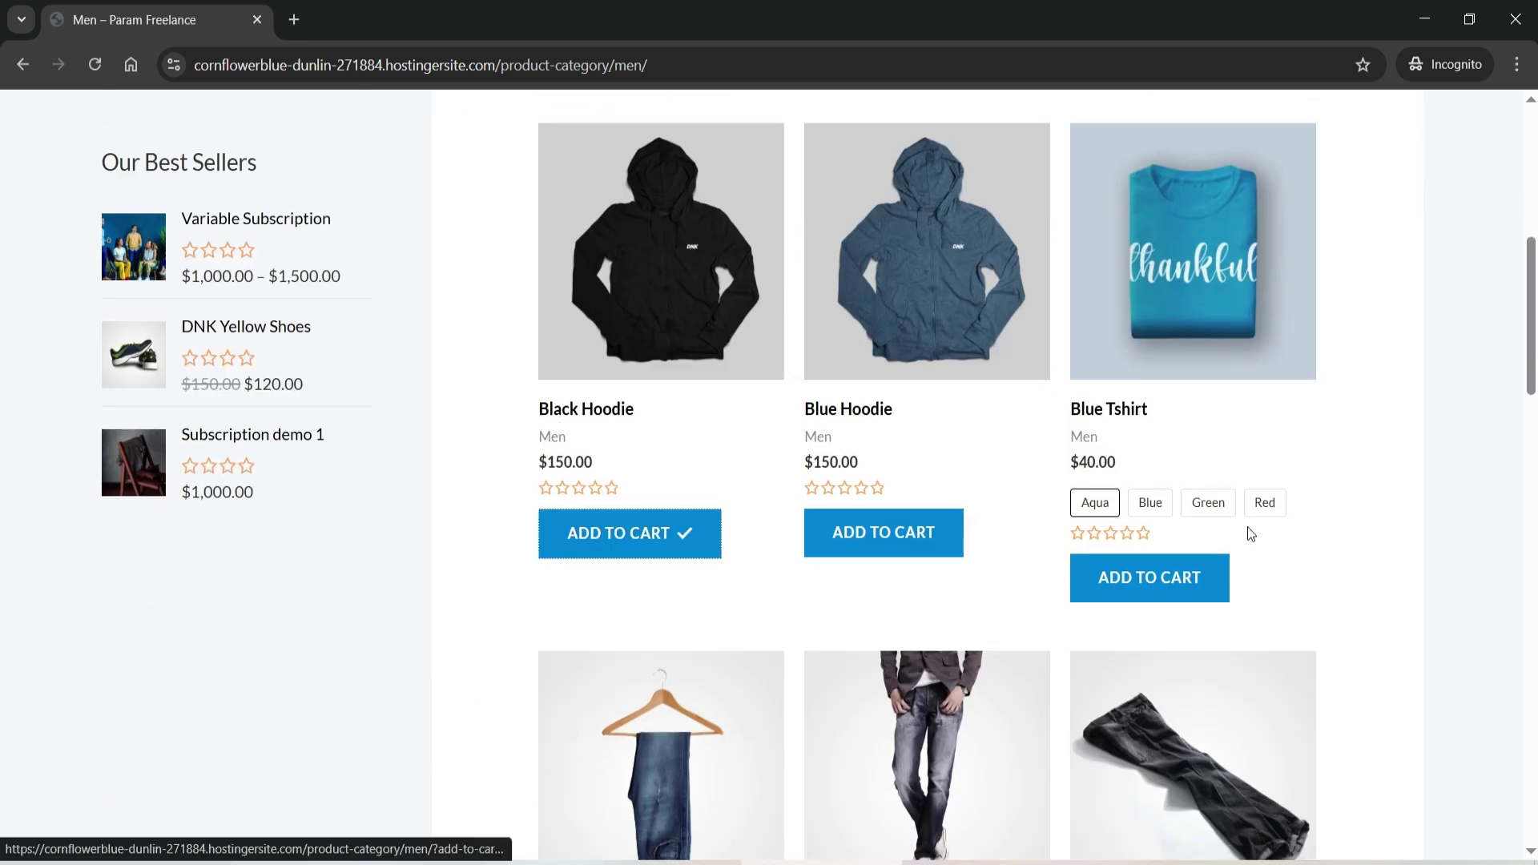
scroll(1290, 526, "up", 7)
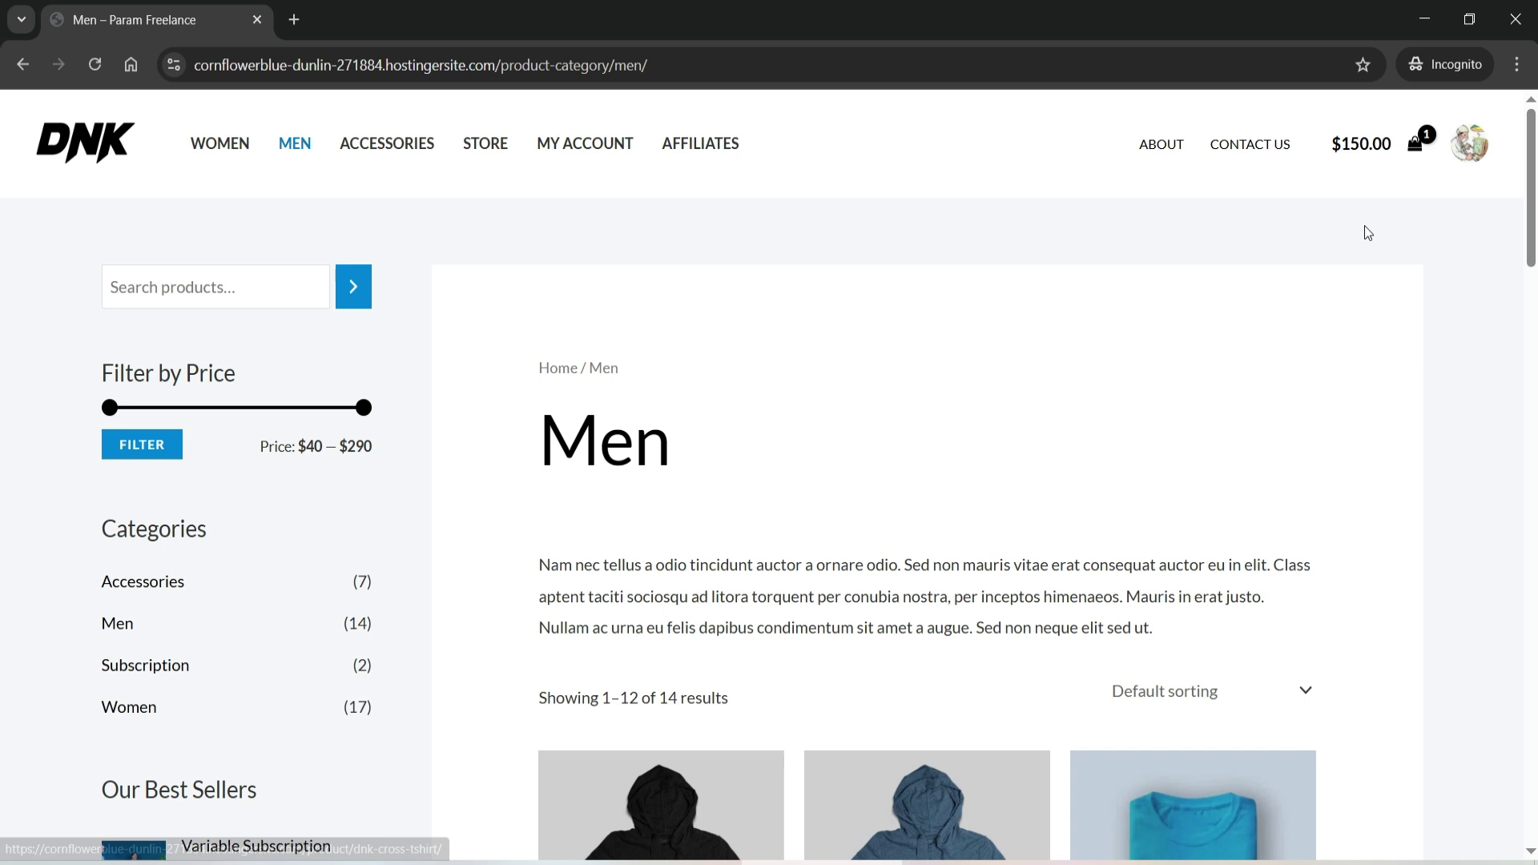
left_click(1398, 152)
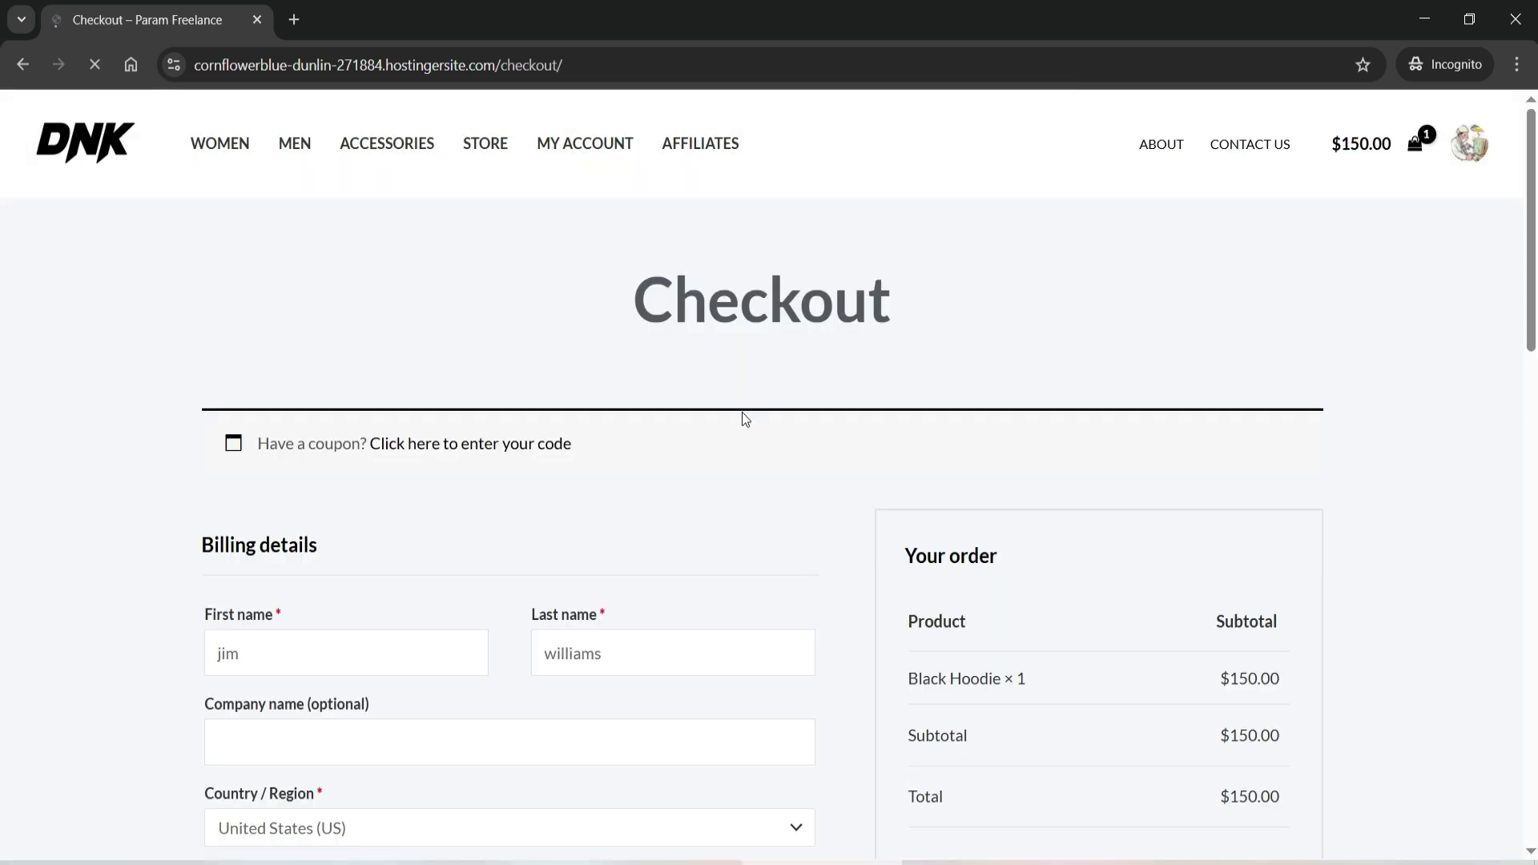
Review the prefilled billing details at checkout and place the order with cash on delivery.
scroll(740, 410, "down", 3)
scroll(1286, 463, "down", 5)
scroll(1442, 517, "up", 4)
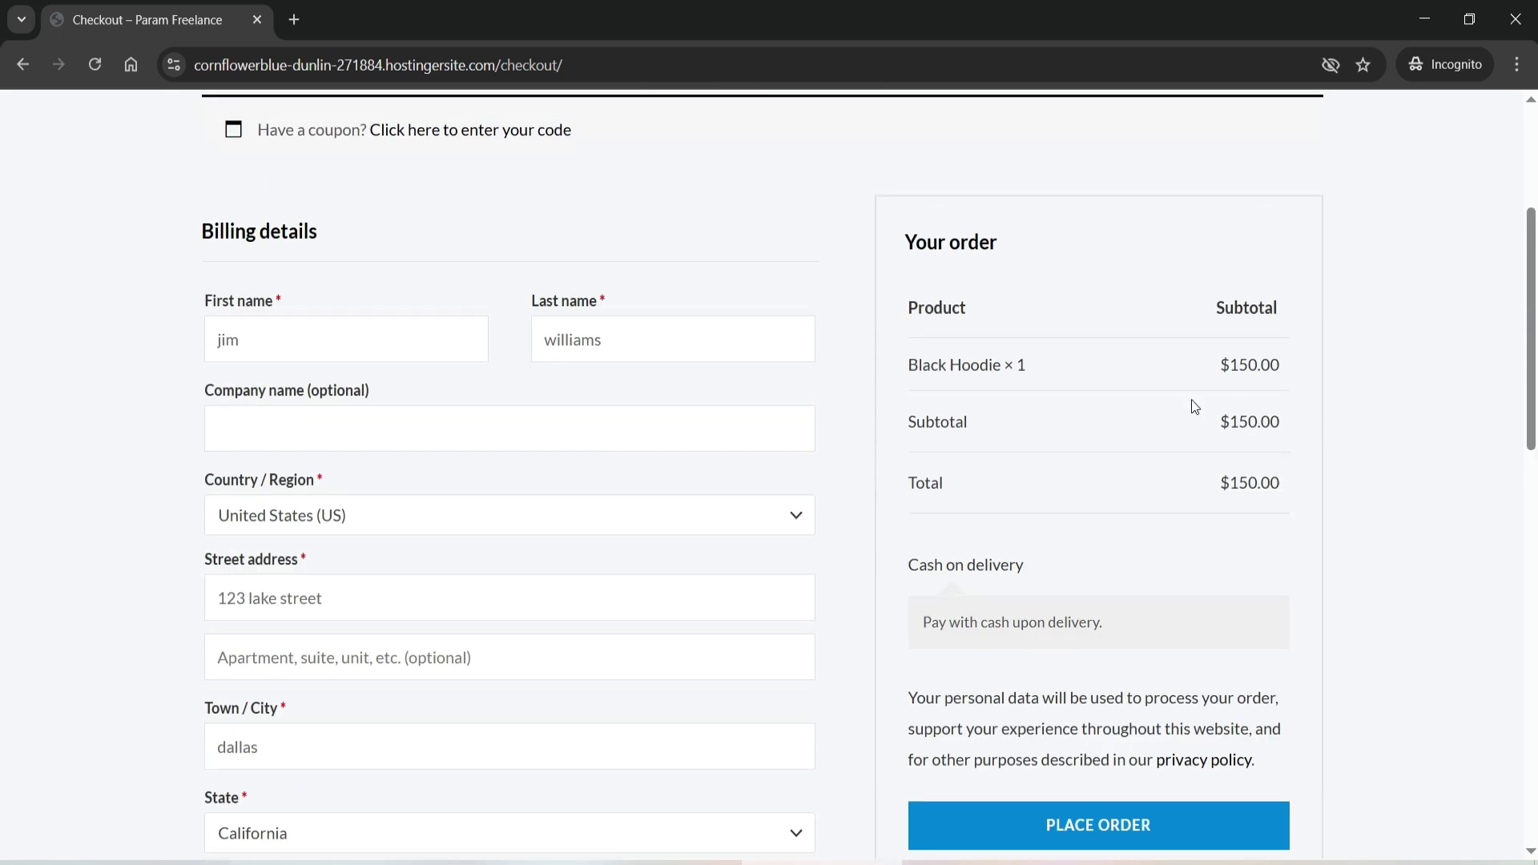
scroll(1152, 570, "down", 3)
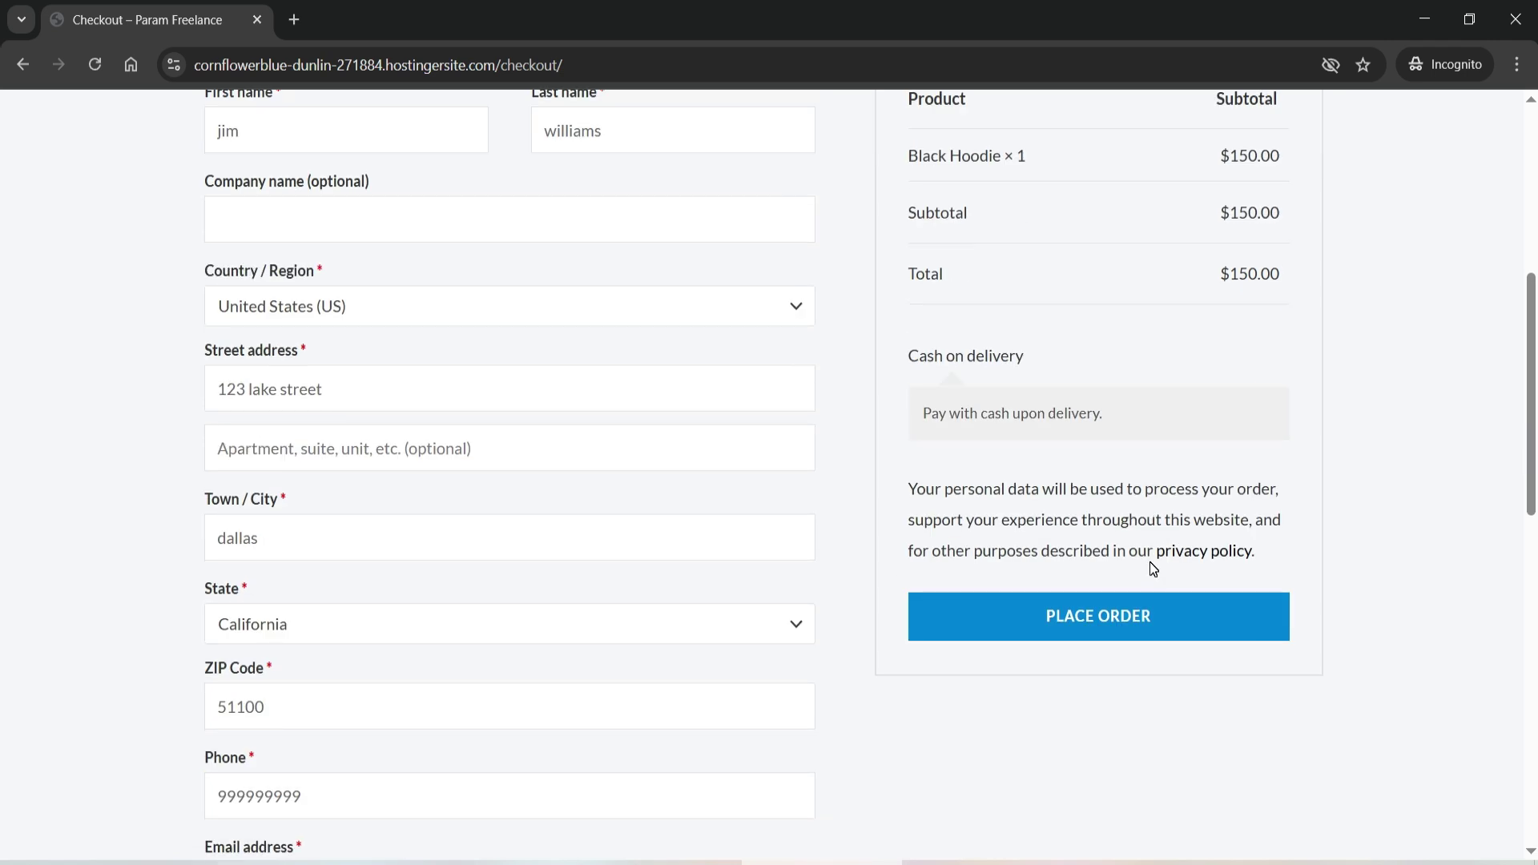
left_click(1113, 636)
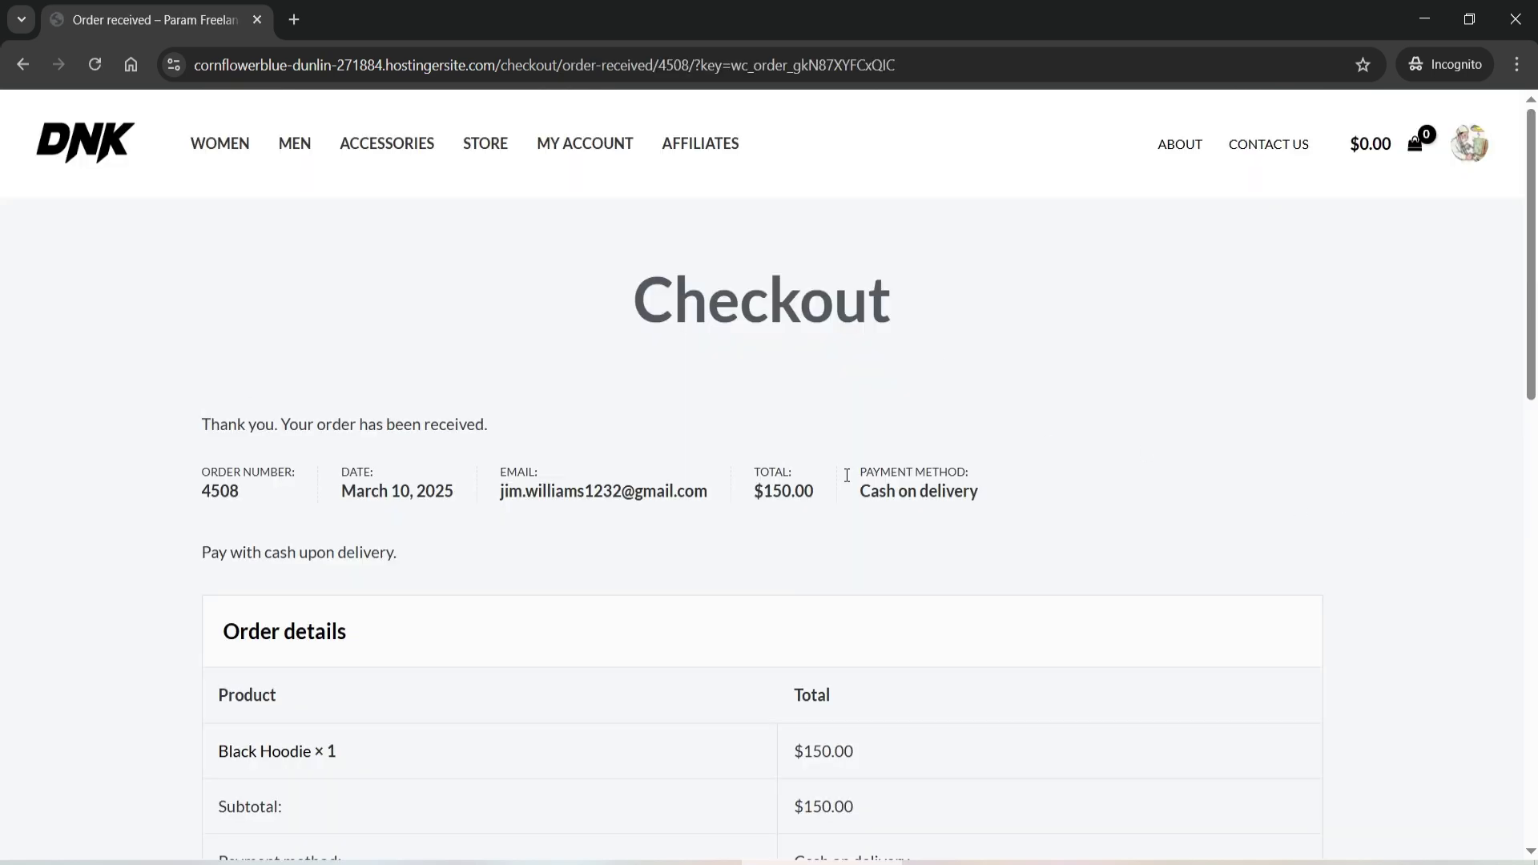
From My Account > Orders, view the details of order #4508, still Processing.
left_click(622, 144)
scroll(137, 711, "down", 2)
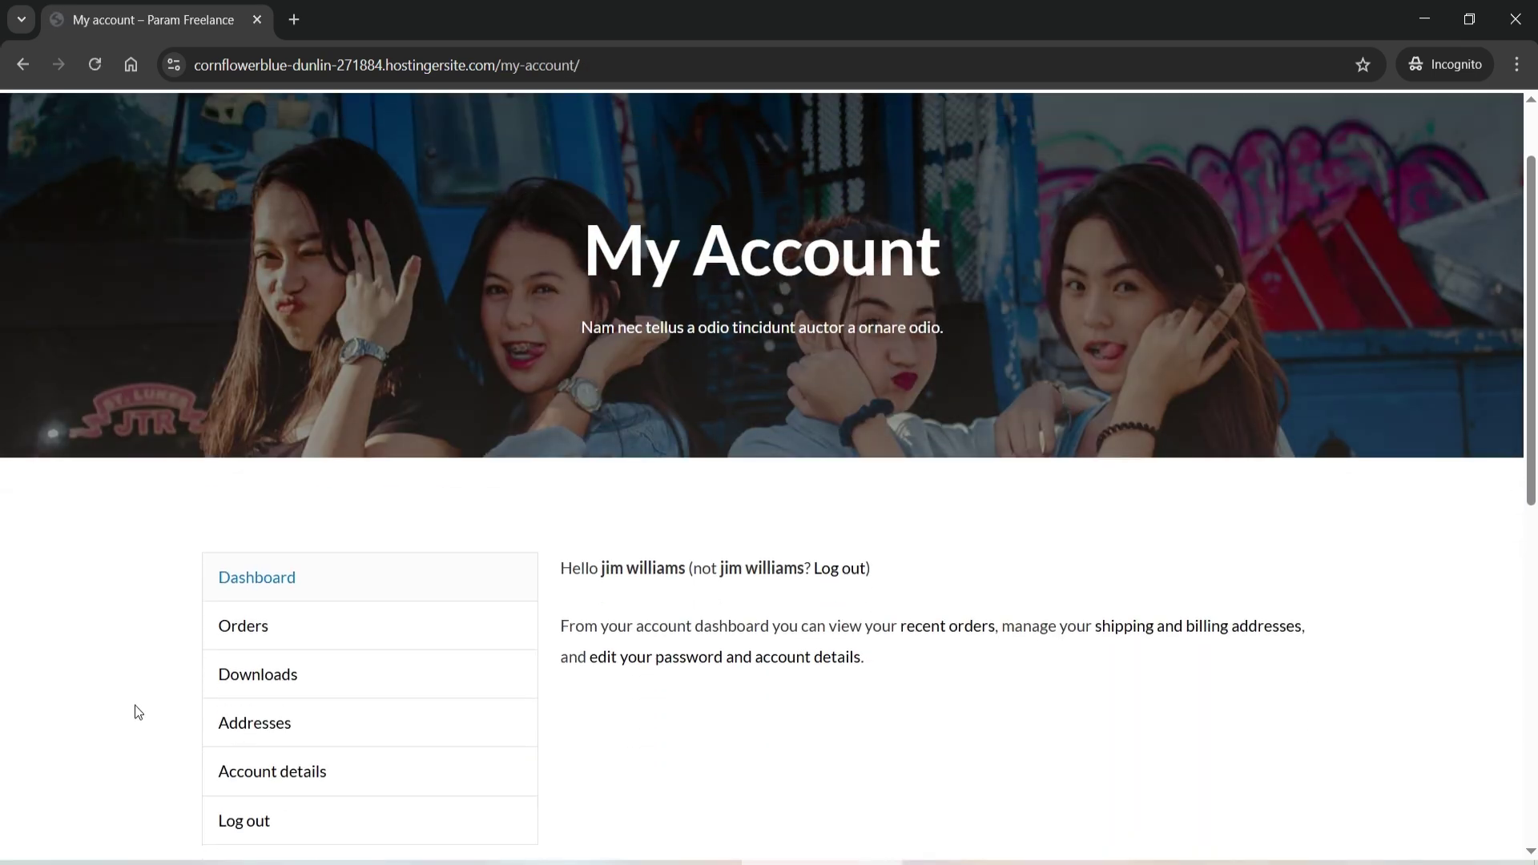
left_click(237, 633)
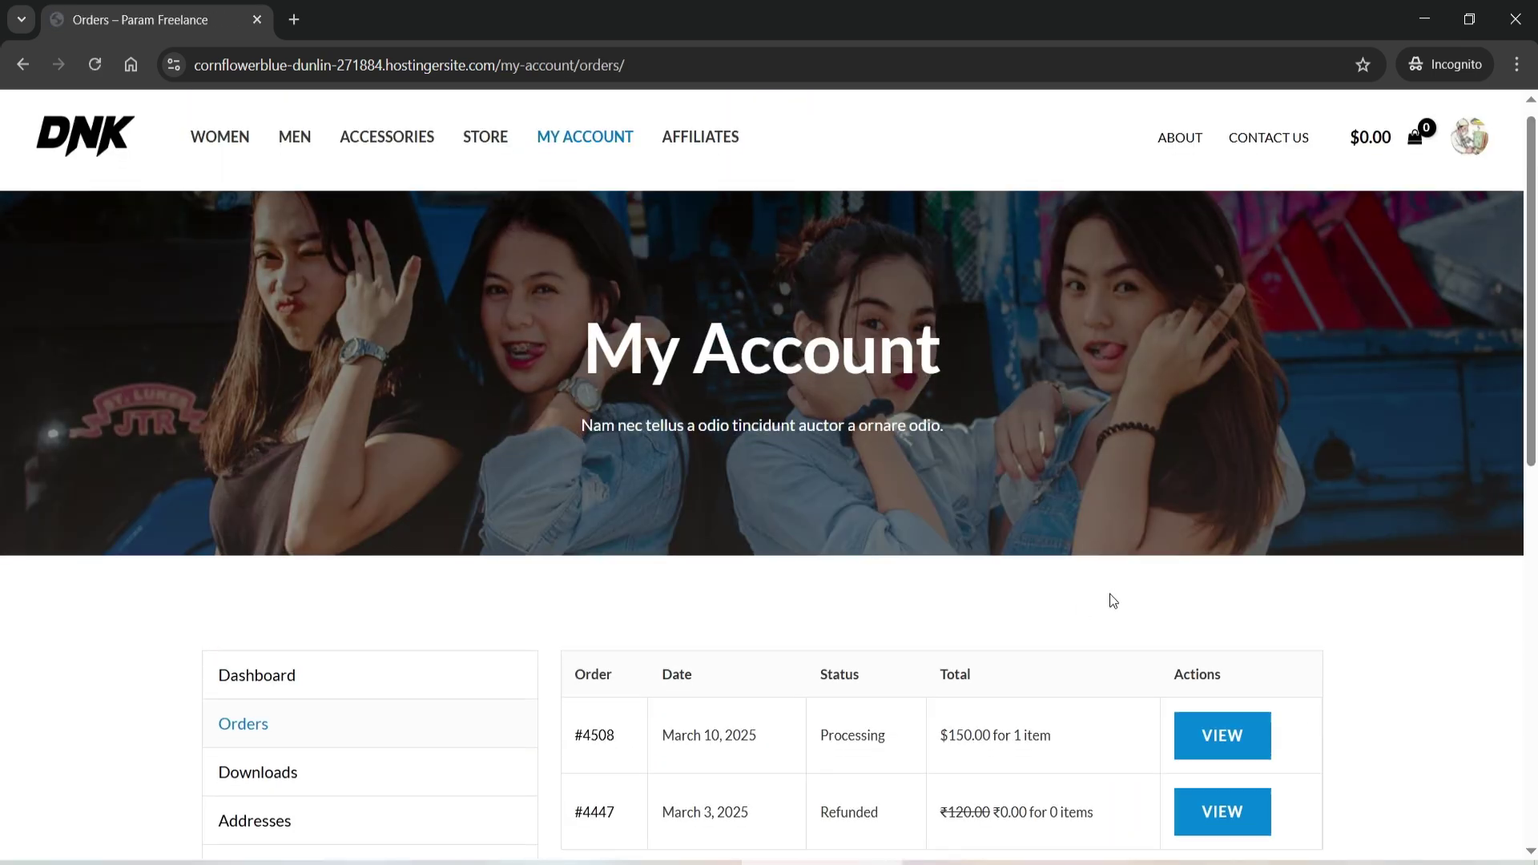
scroll(607, 567, "down", 2)
triple_click(1049, 535)
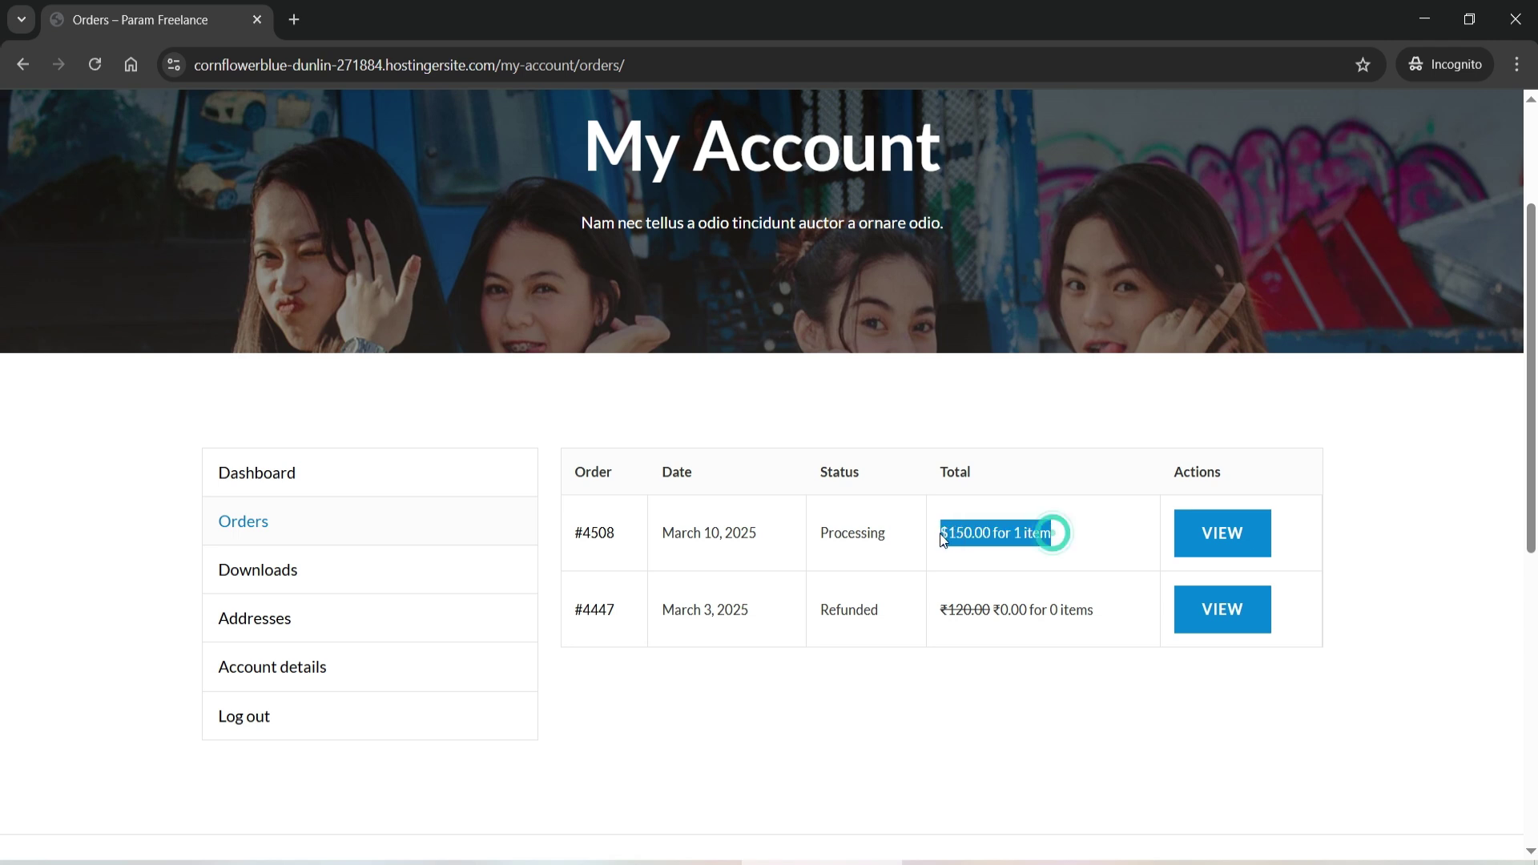
left_click(1119, 554)
left_click(1199, 537)
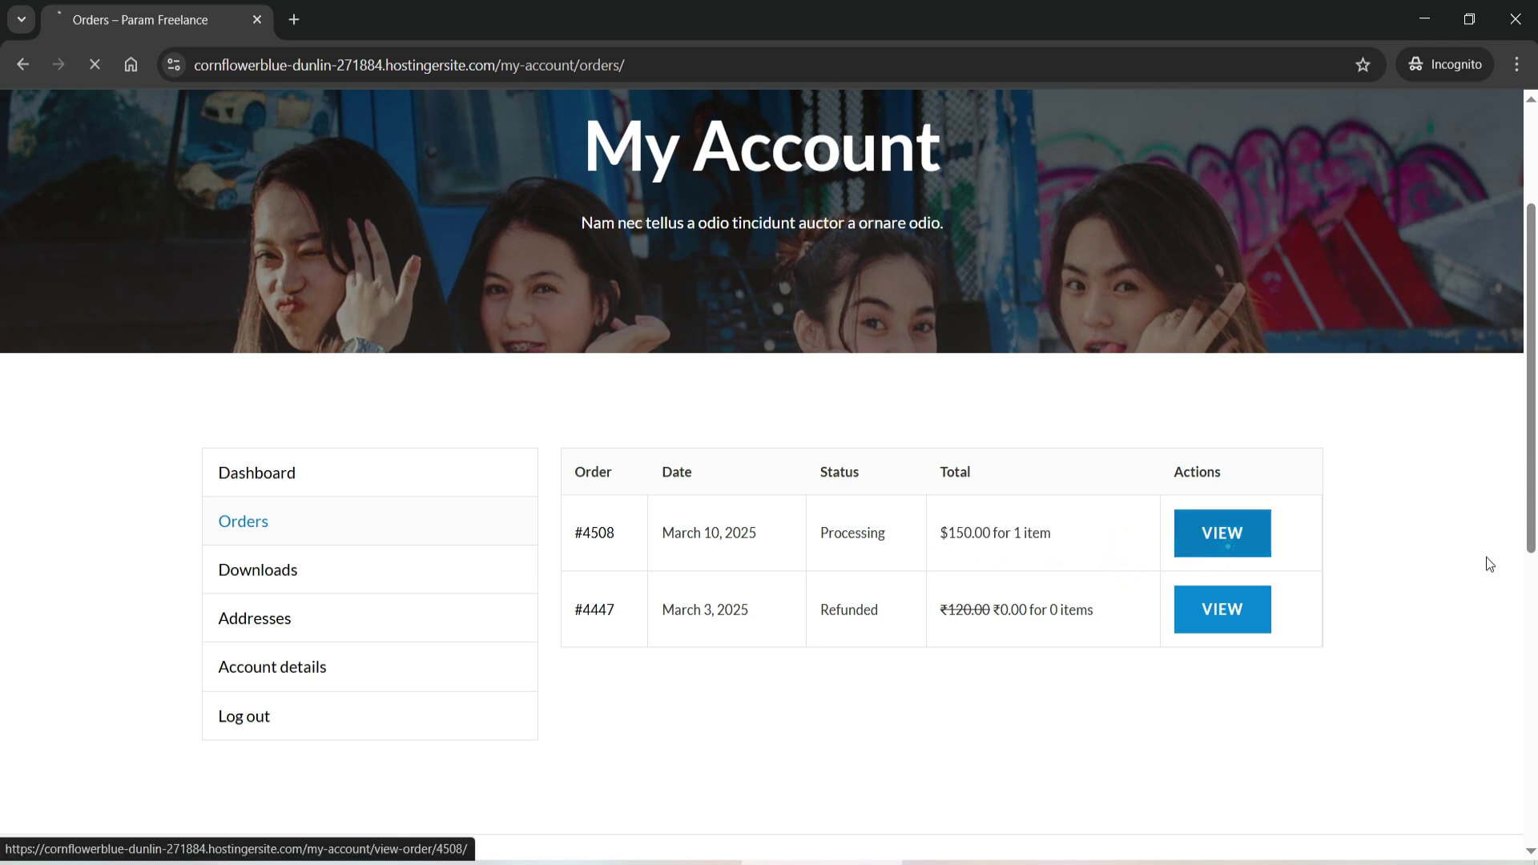
scroll(1100, 466, "down", 4)
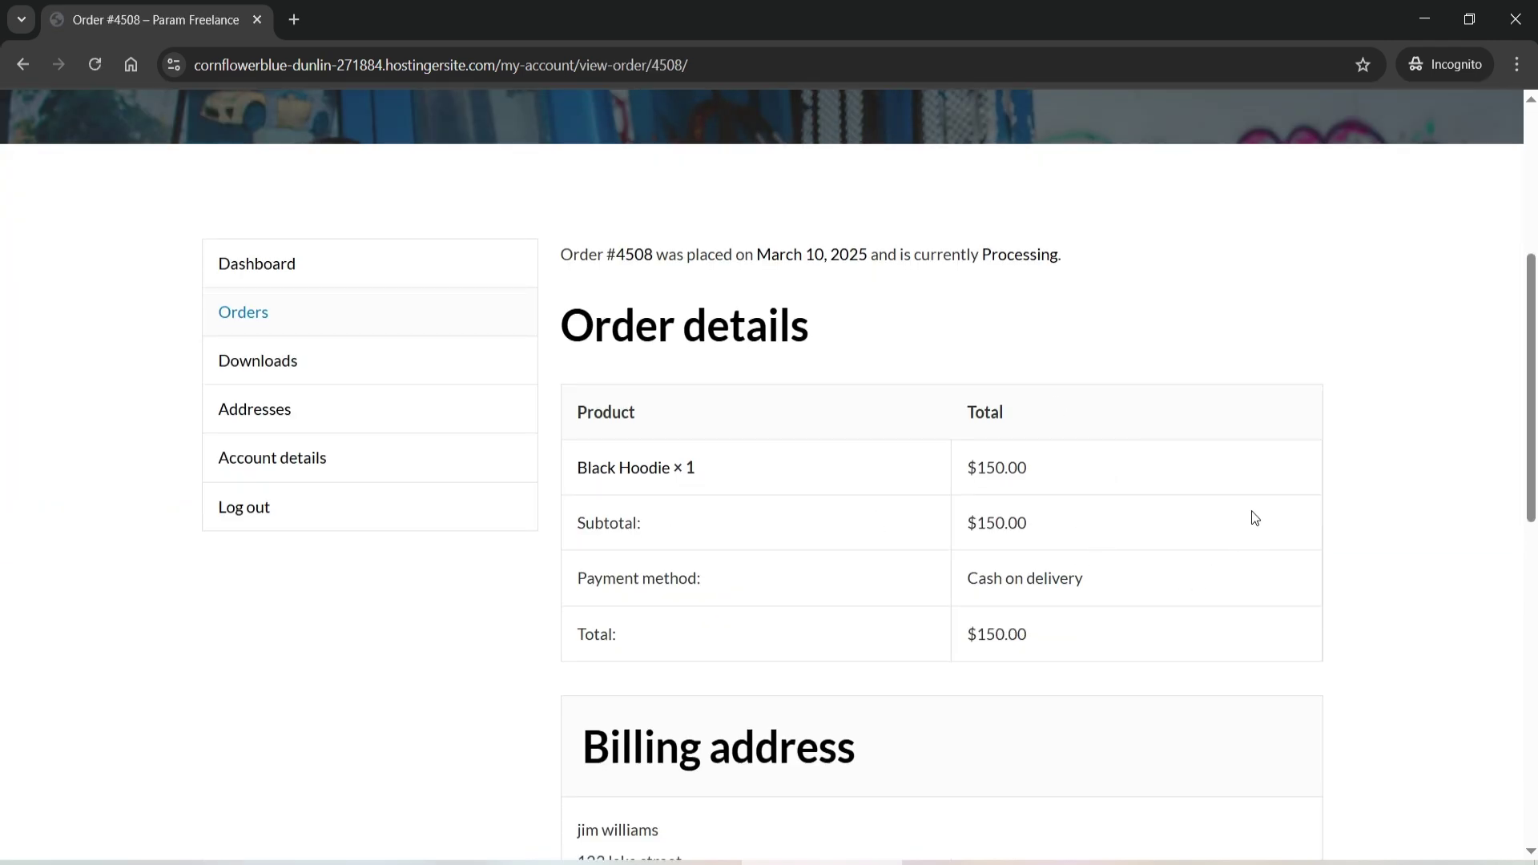
scroll(1129, 361, "up", 1)
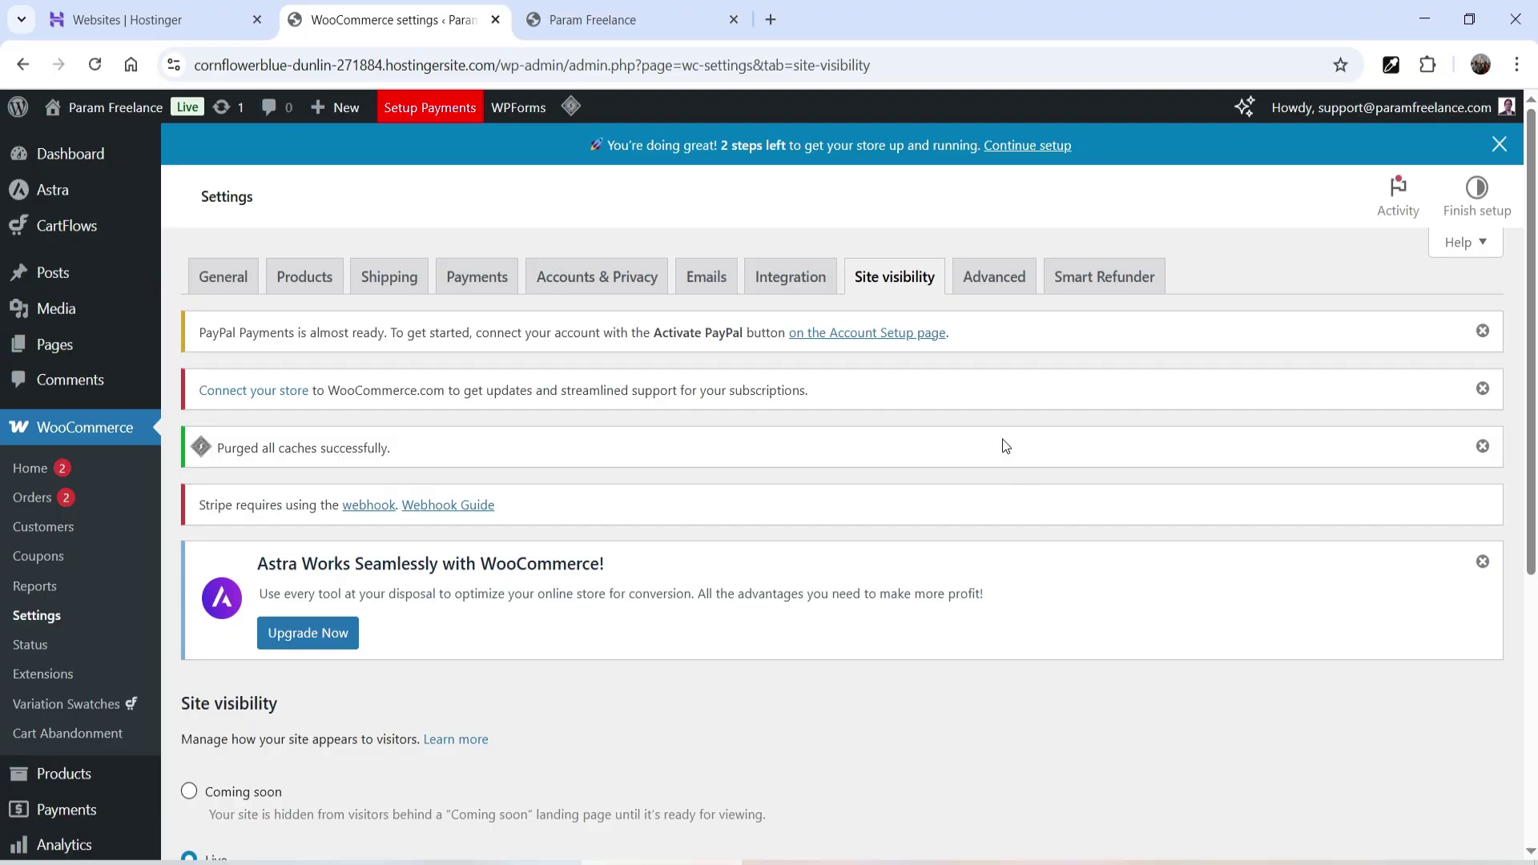
Change order #4508 from Processing to Completed in the admin and update it.
left_click(36, 498)
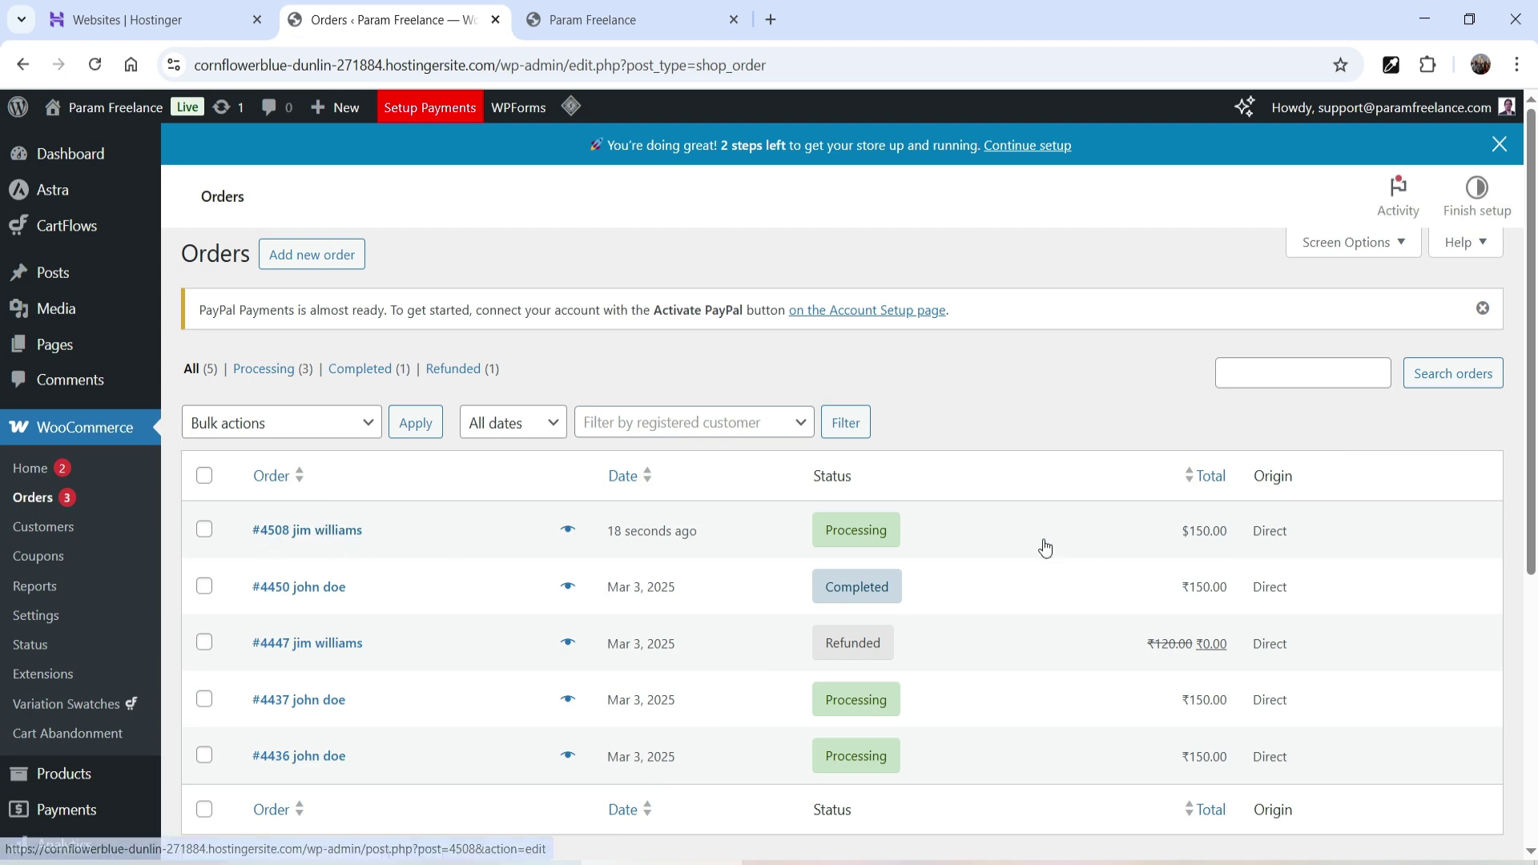
mouse_move(1185, 533)
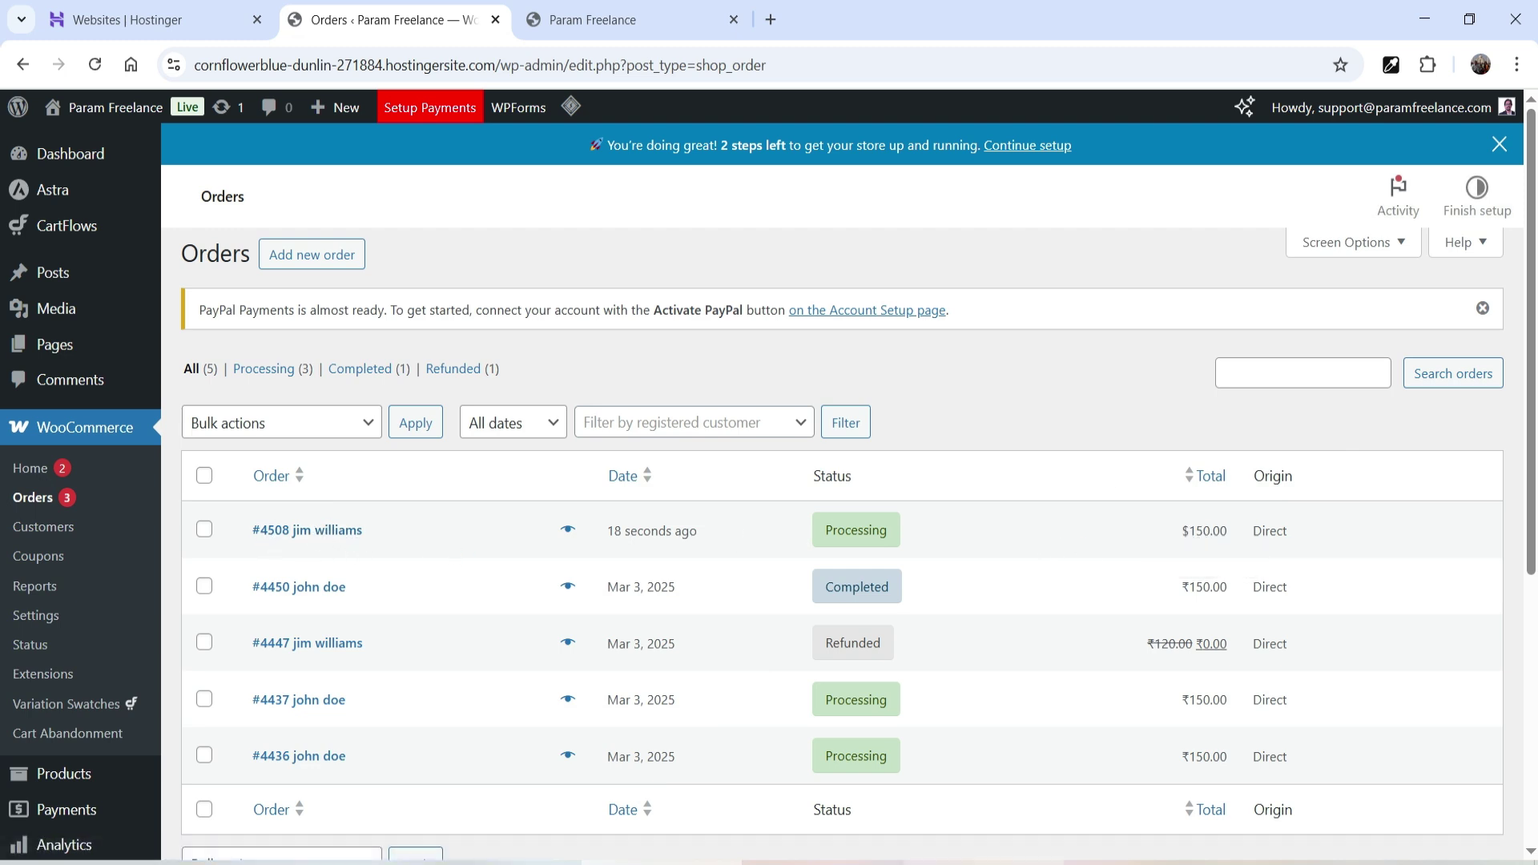
key("alt+Tab")
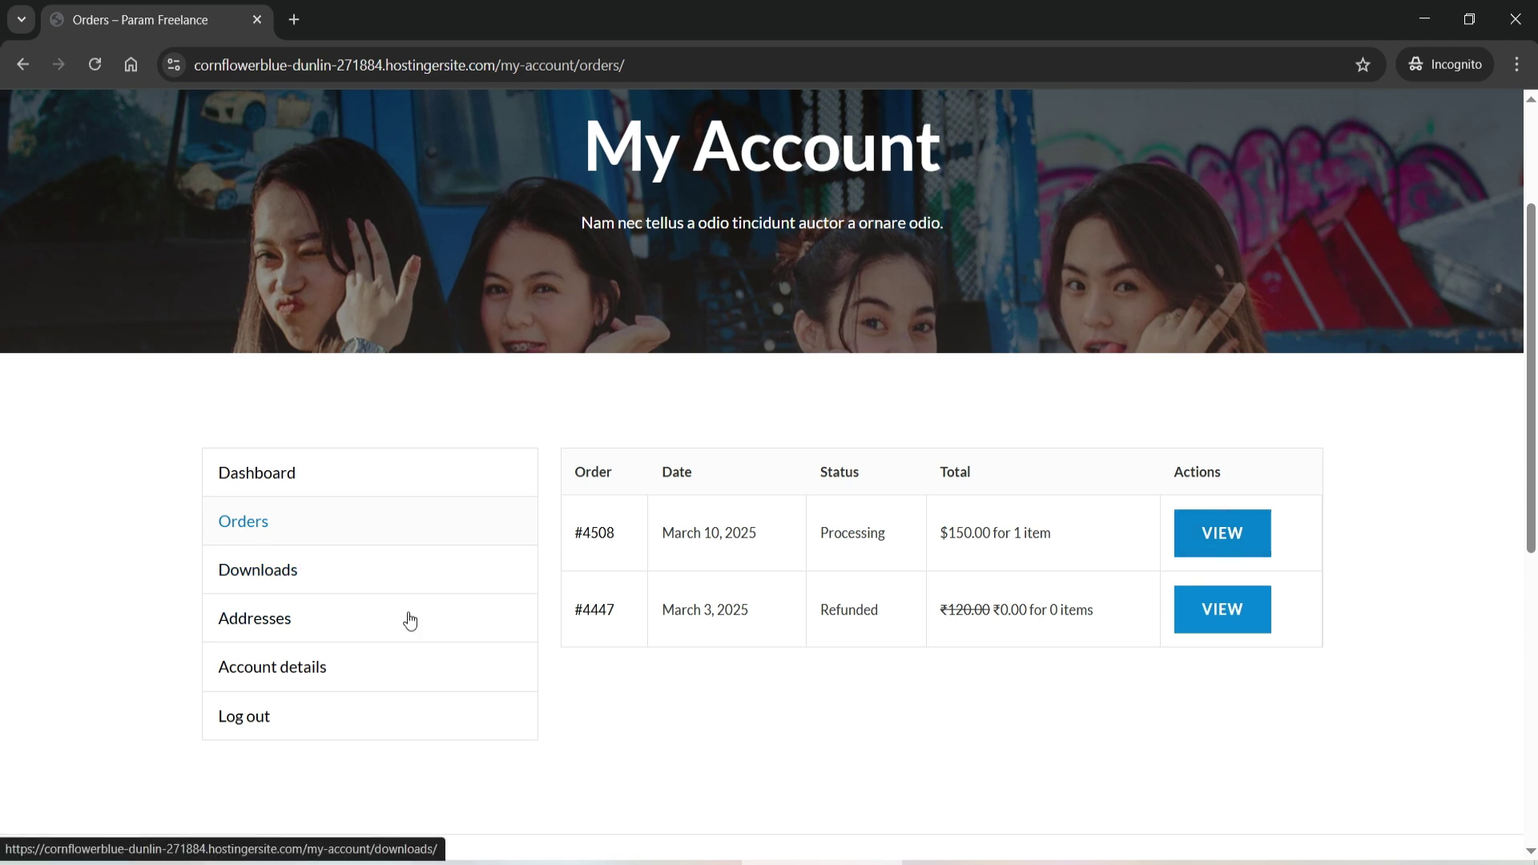
key("alt+Tab")
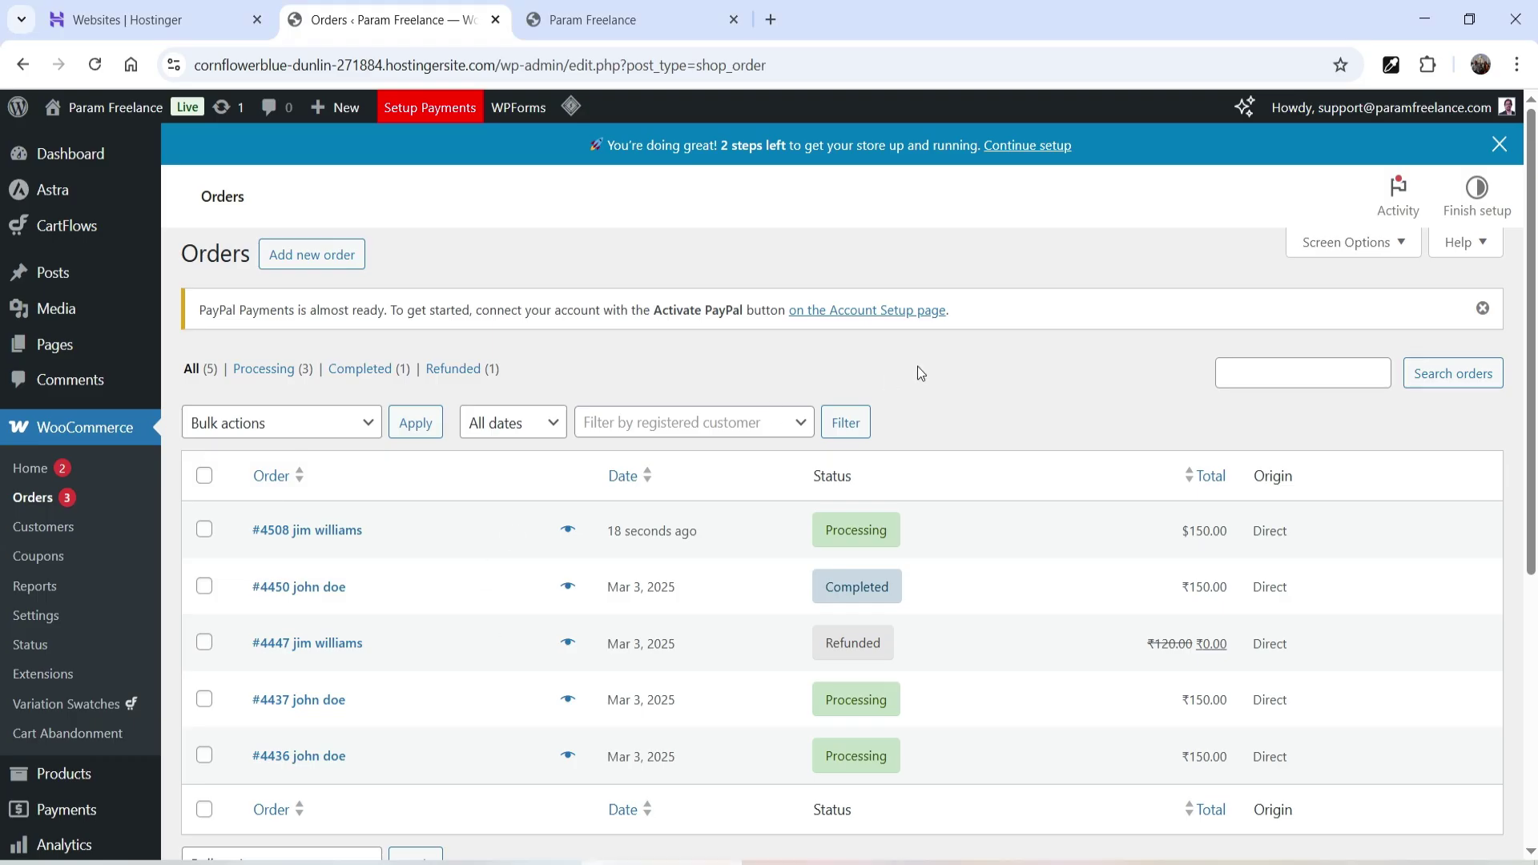
left_click(307, 530)
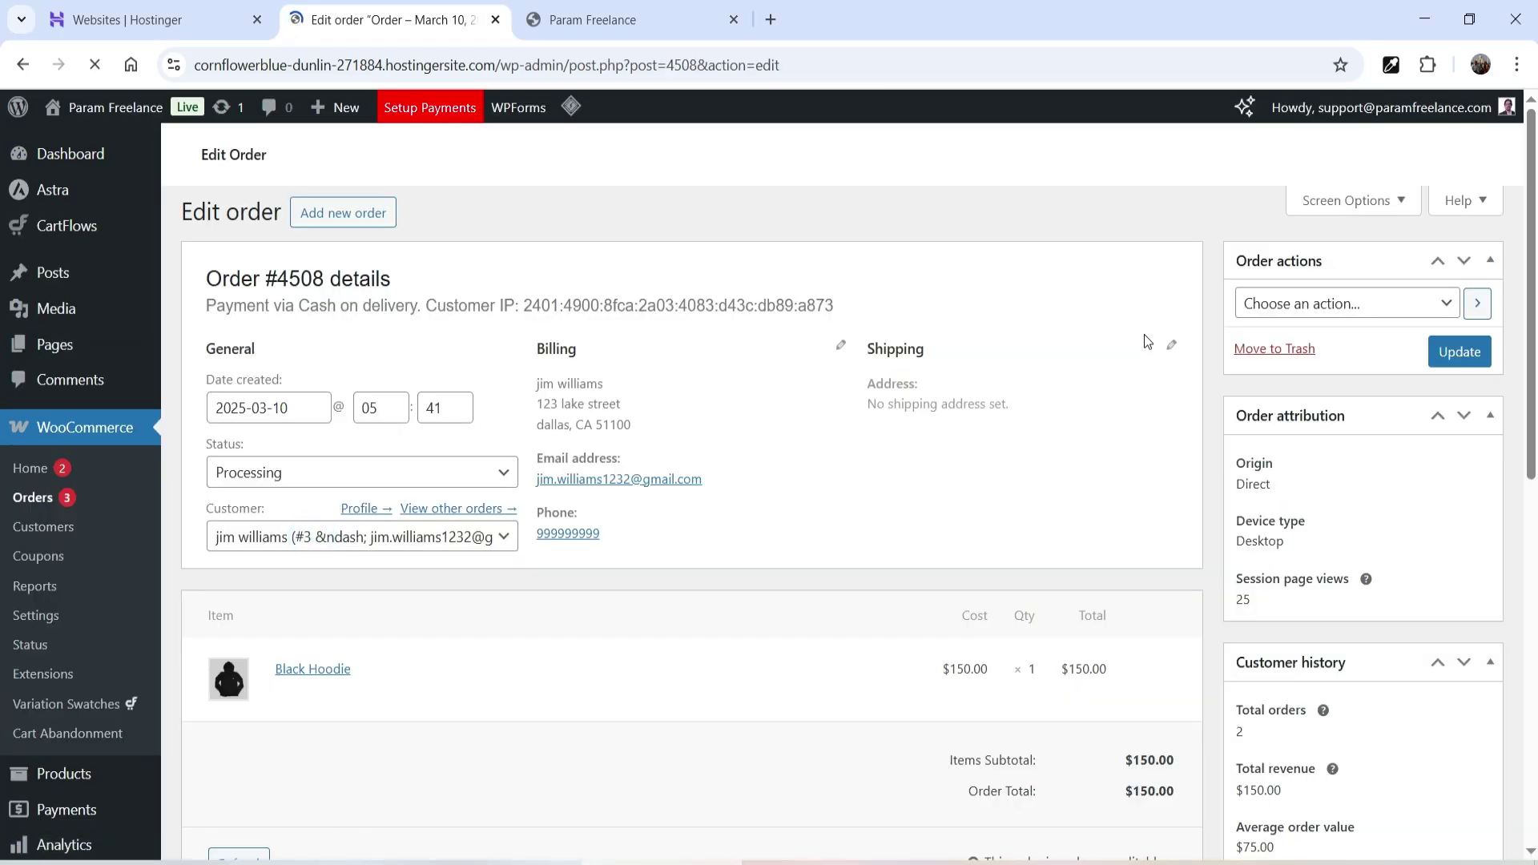
scroll(309, 234, "down", 4)
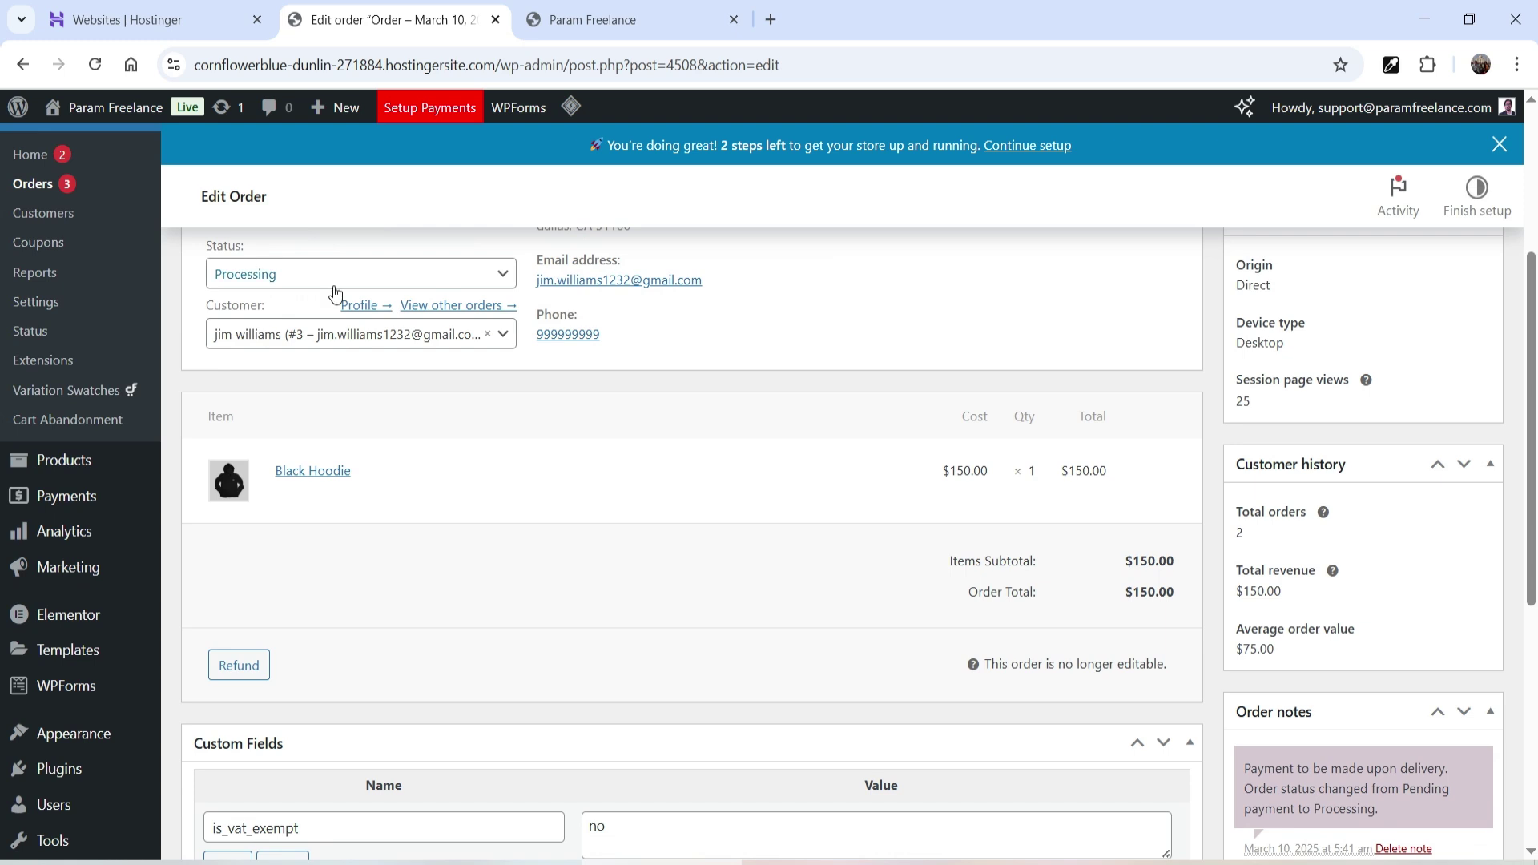
scroll(797, 348, "up", 3)
left_click(277, 485)
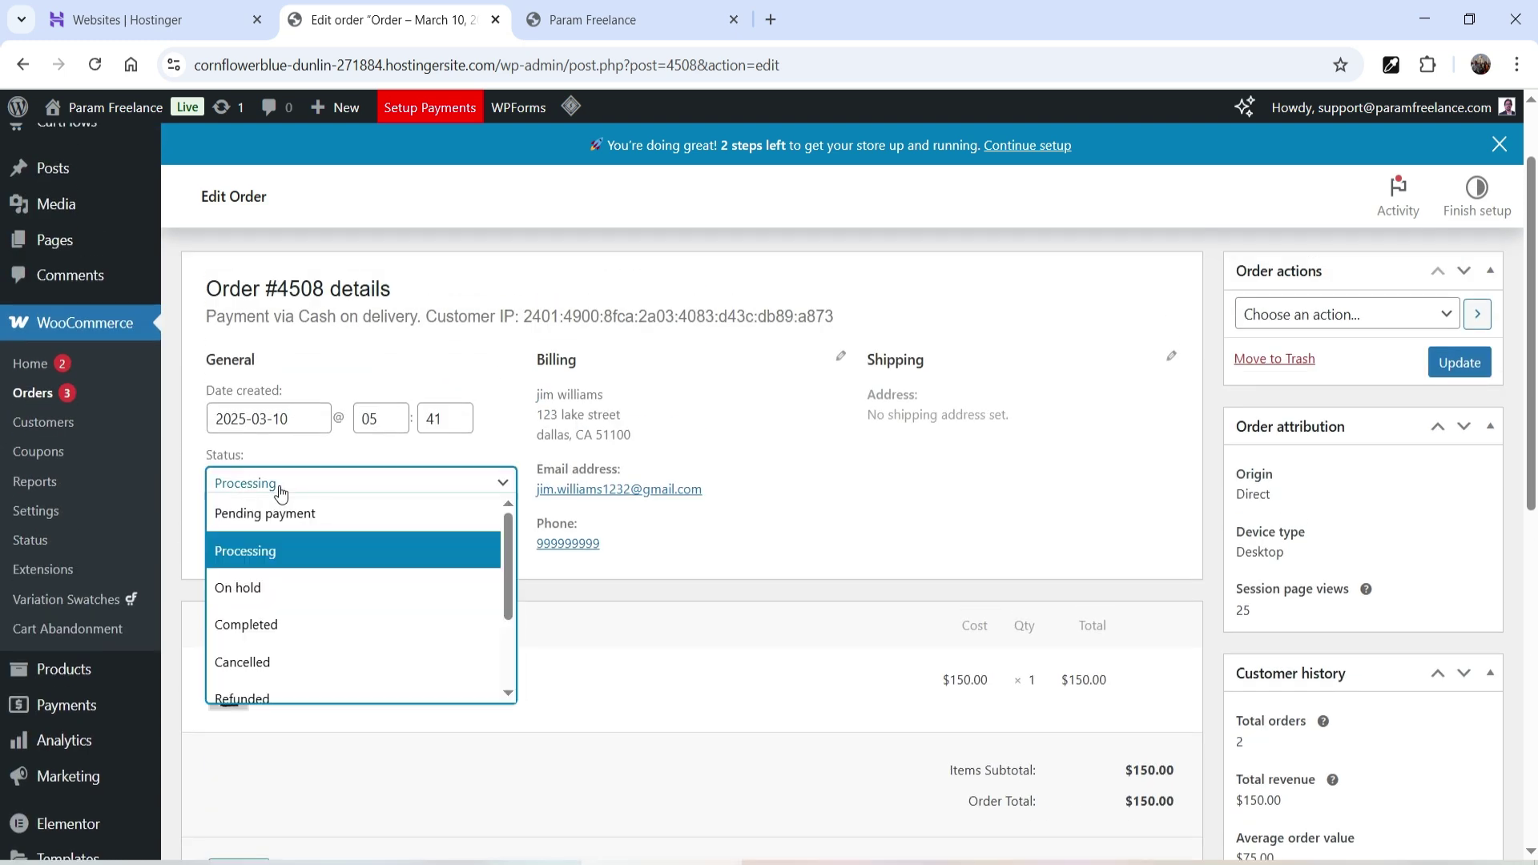
left_click(300, 633)
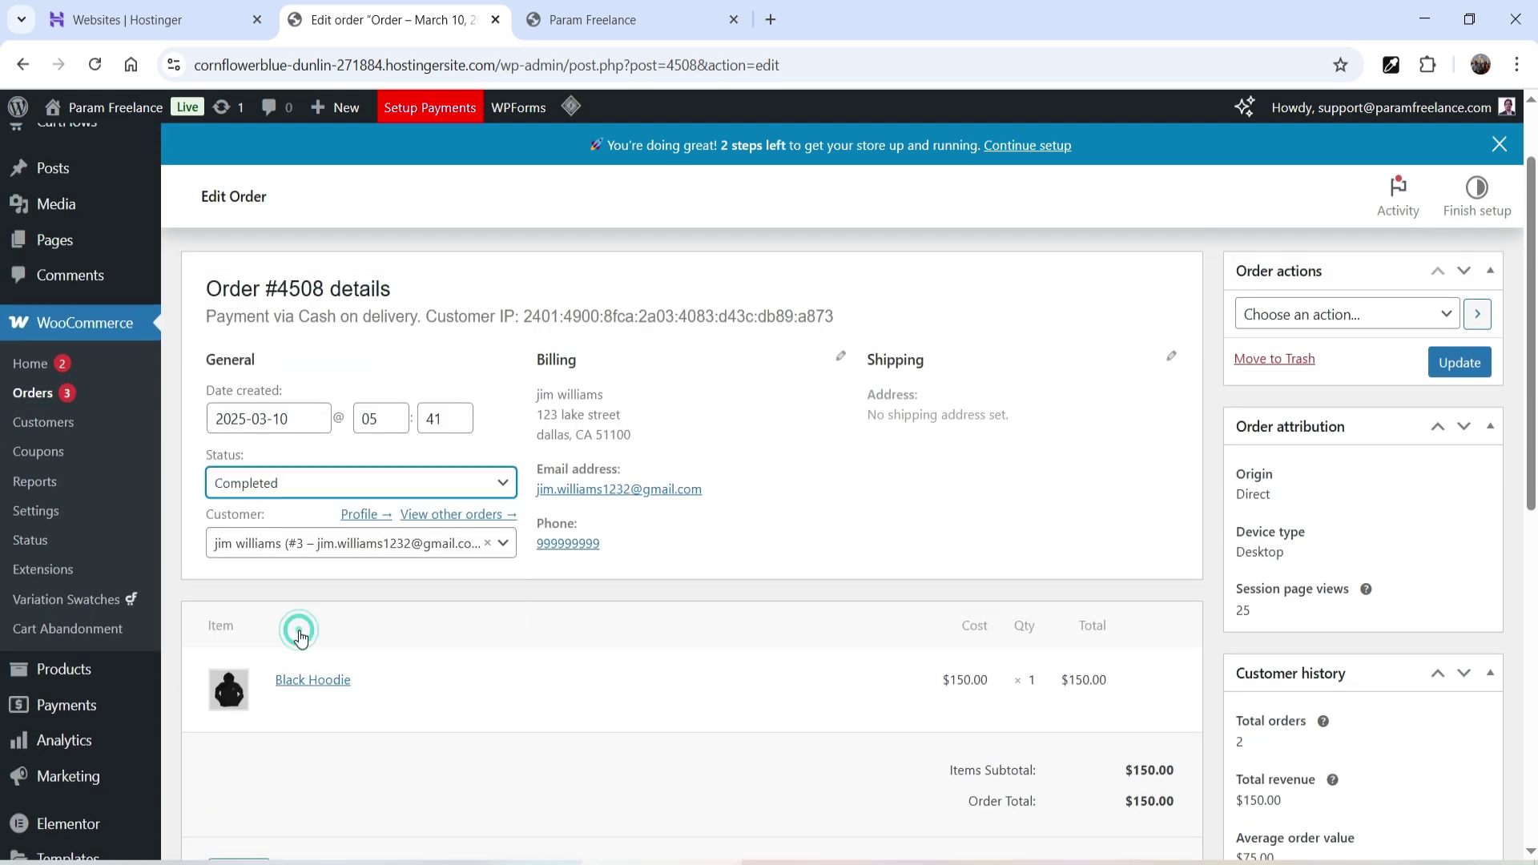
left_click(1459, 362)
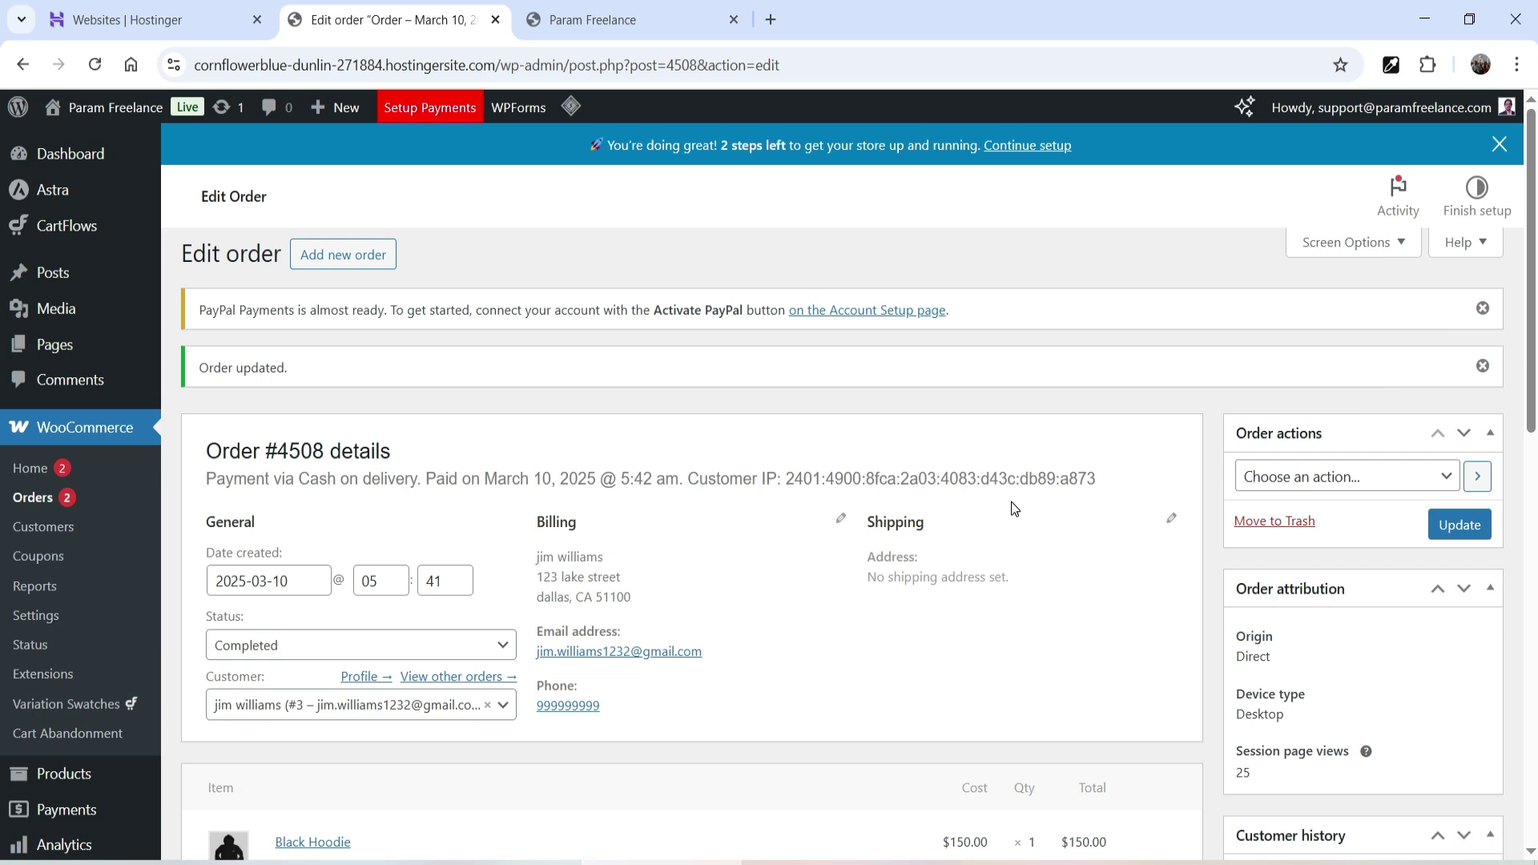
key("alt+Tab")
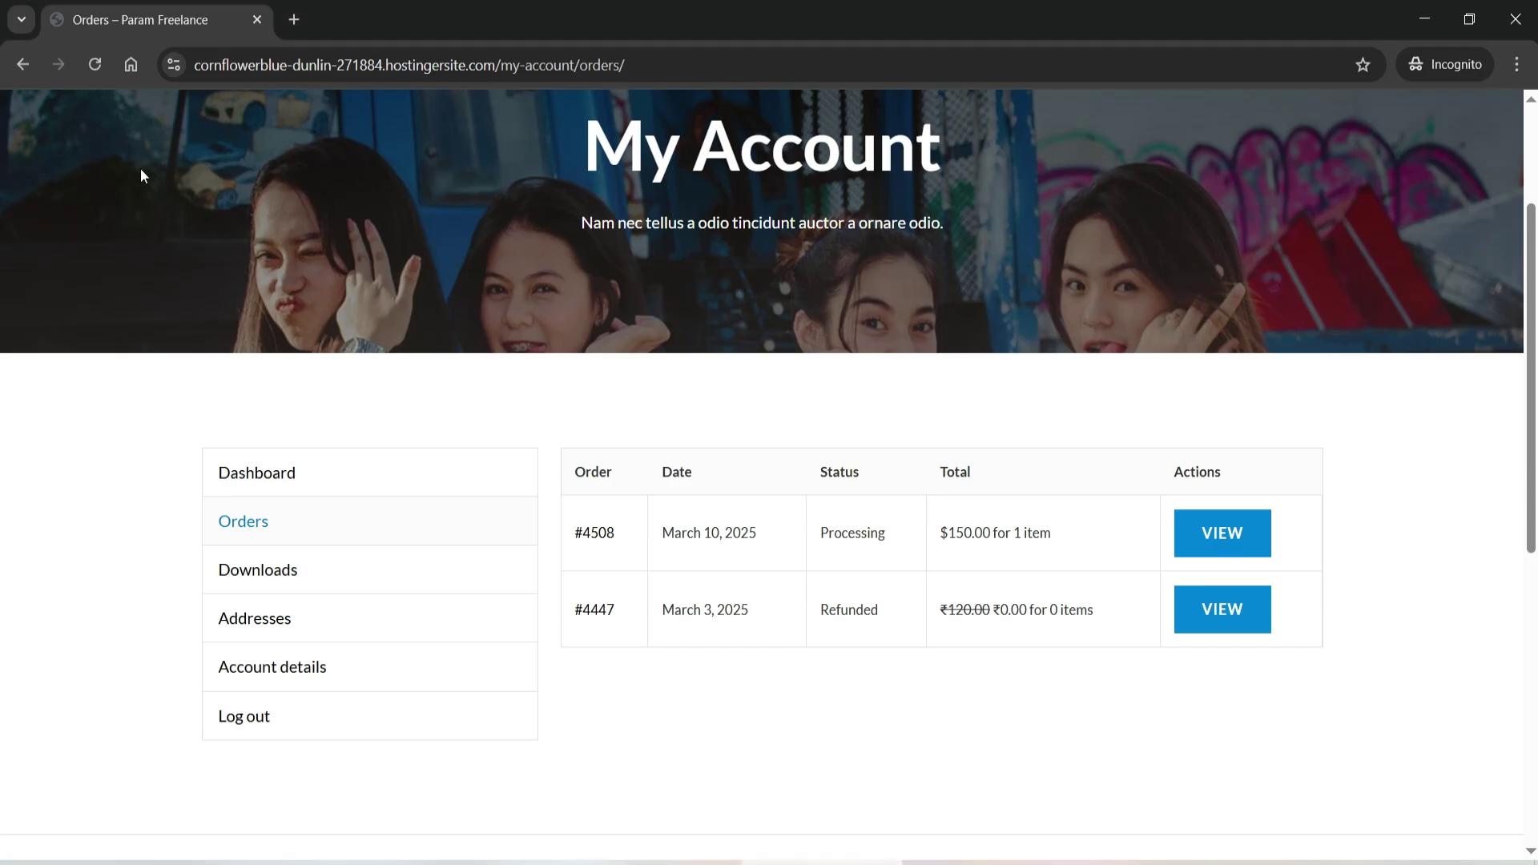
Reload the customer's Orders list showing #4508 as Completed and open its details page.
left_click(94, 68)
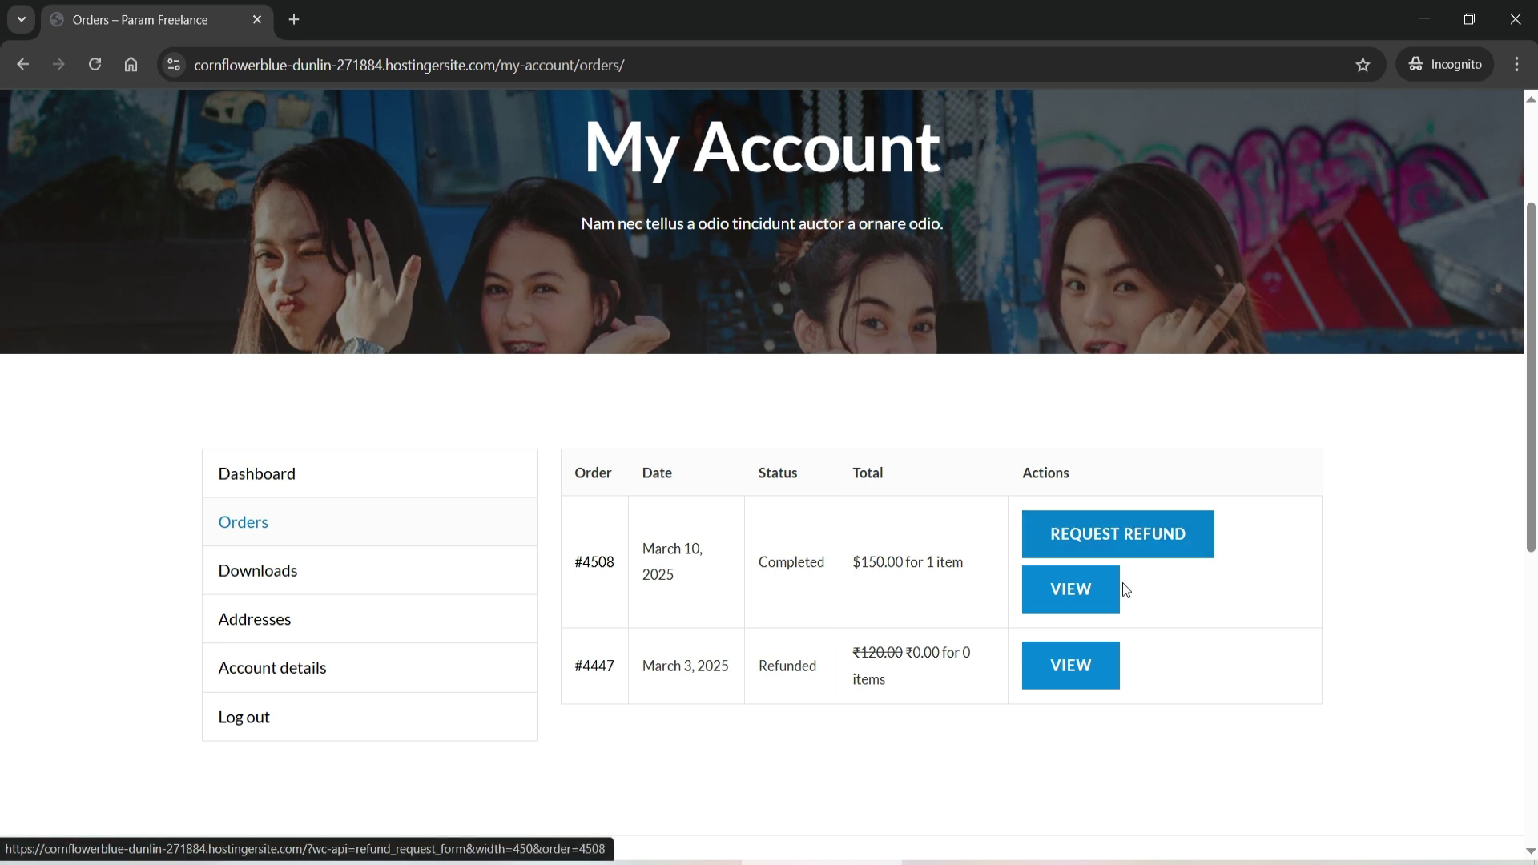
left_click(1166, 543)
key("Tab")
key("Tab")
key("Tab")
key("Tab")
key("Tab")
key("Tab")
key("Tab")
key("Tab")
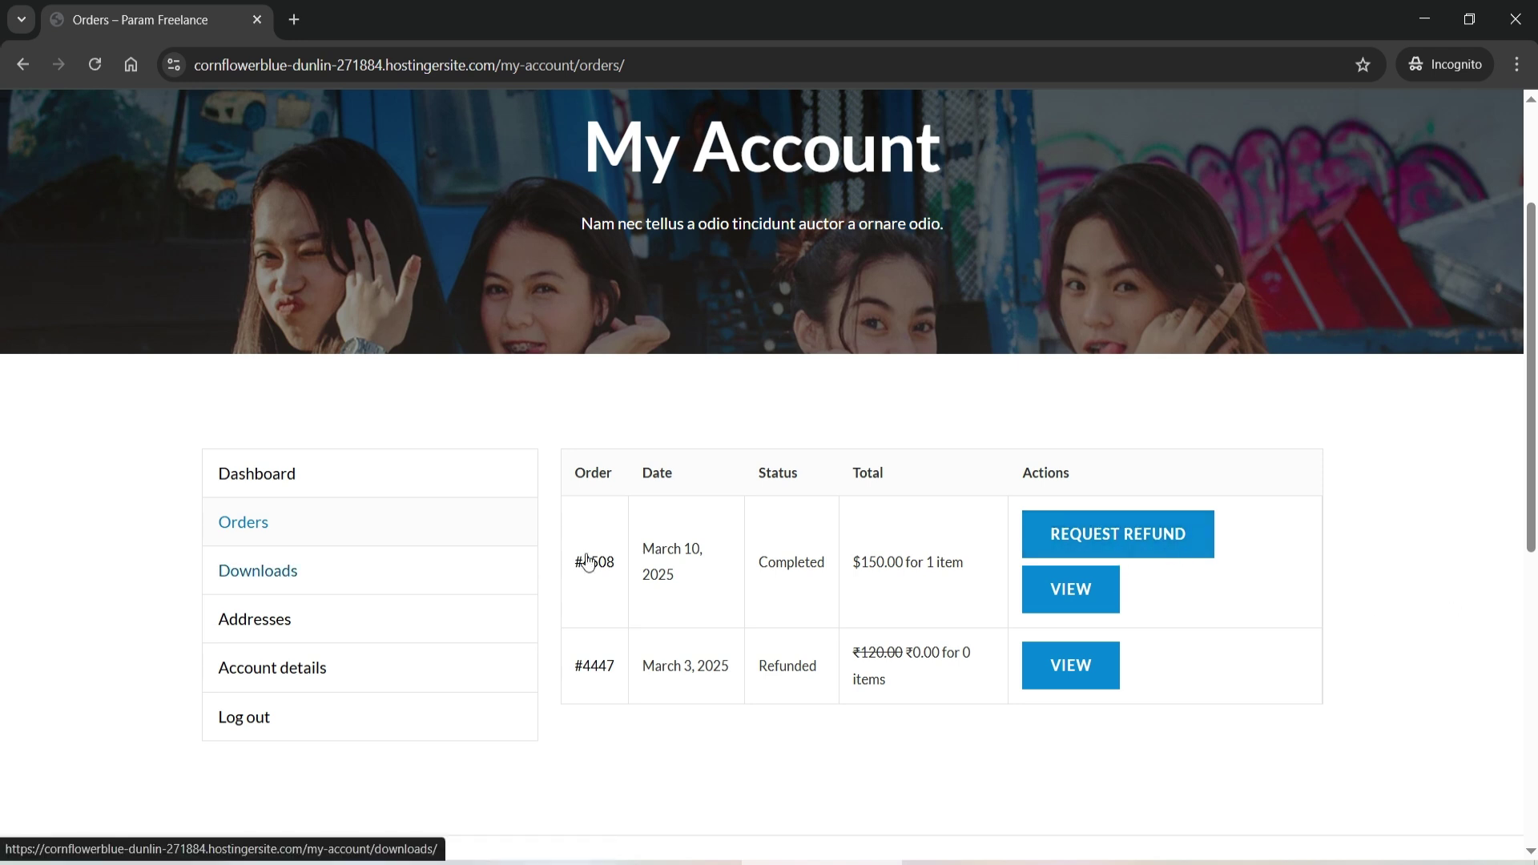
key("Return")
scroll(1085, 498, "down", 6)
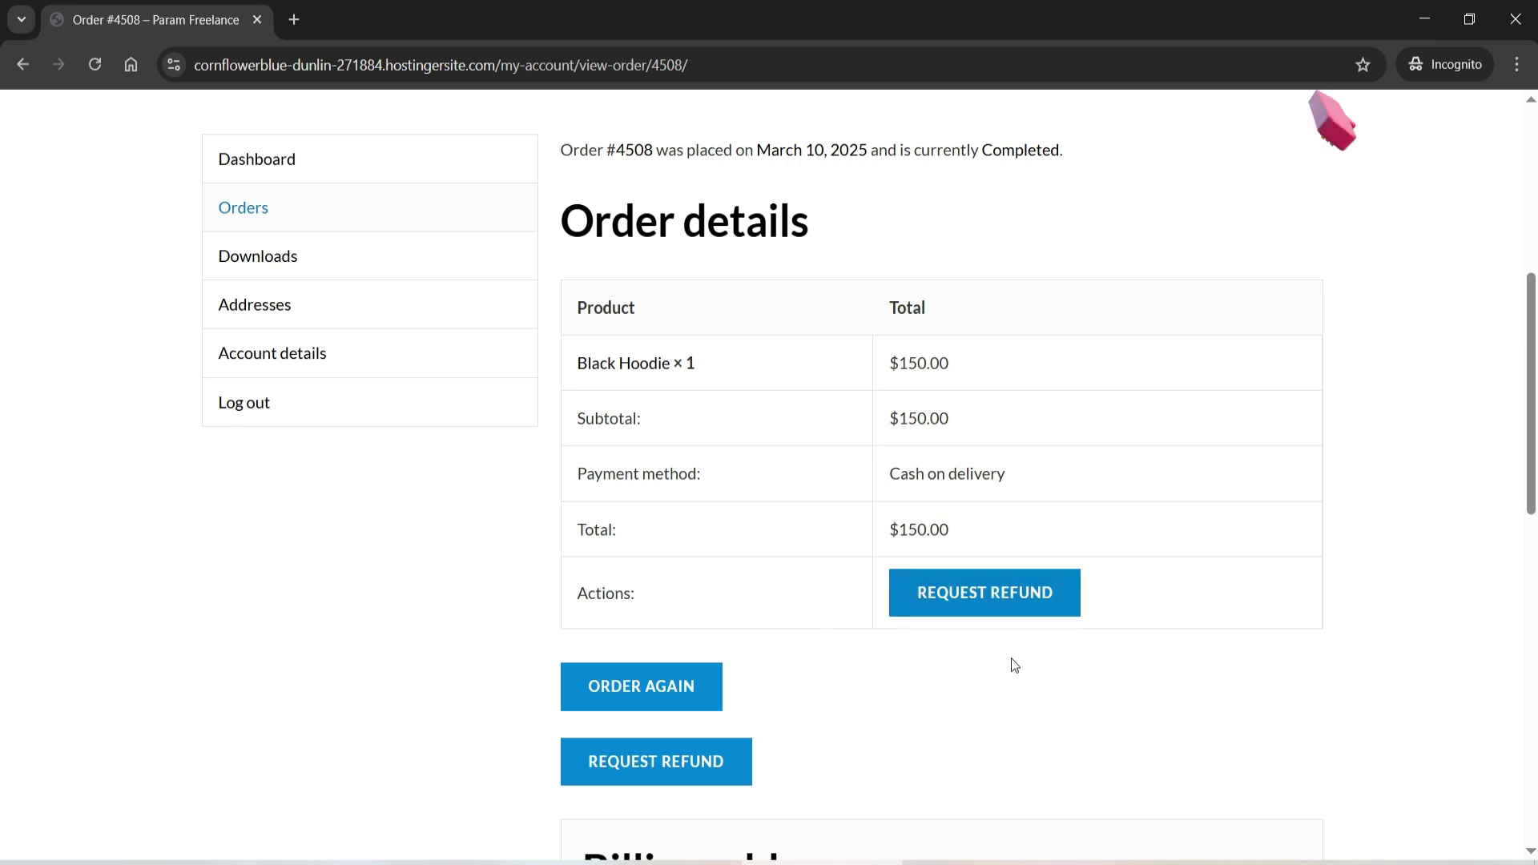
Request a partial $100 money-back refund for order #4508 with reason 'product is not good.'.
left_click(998, 602)
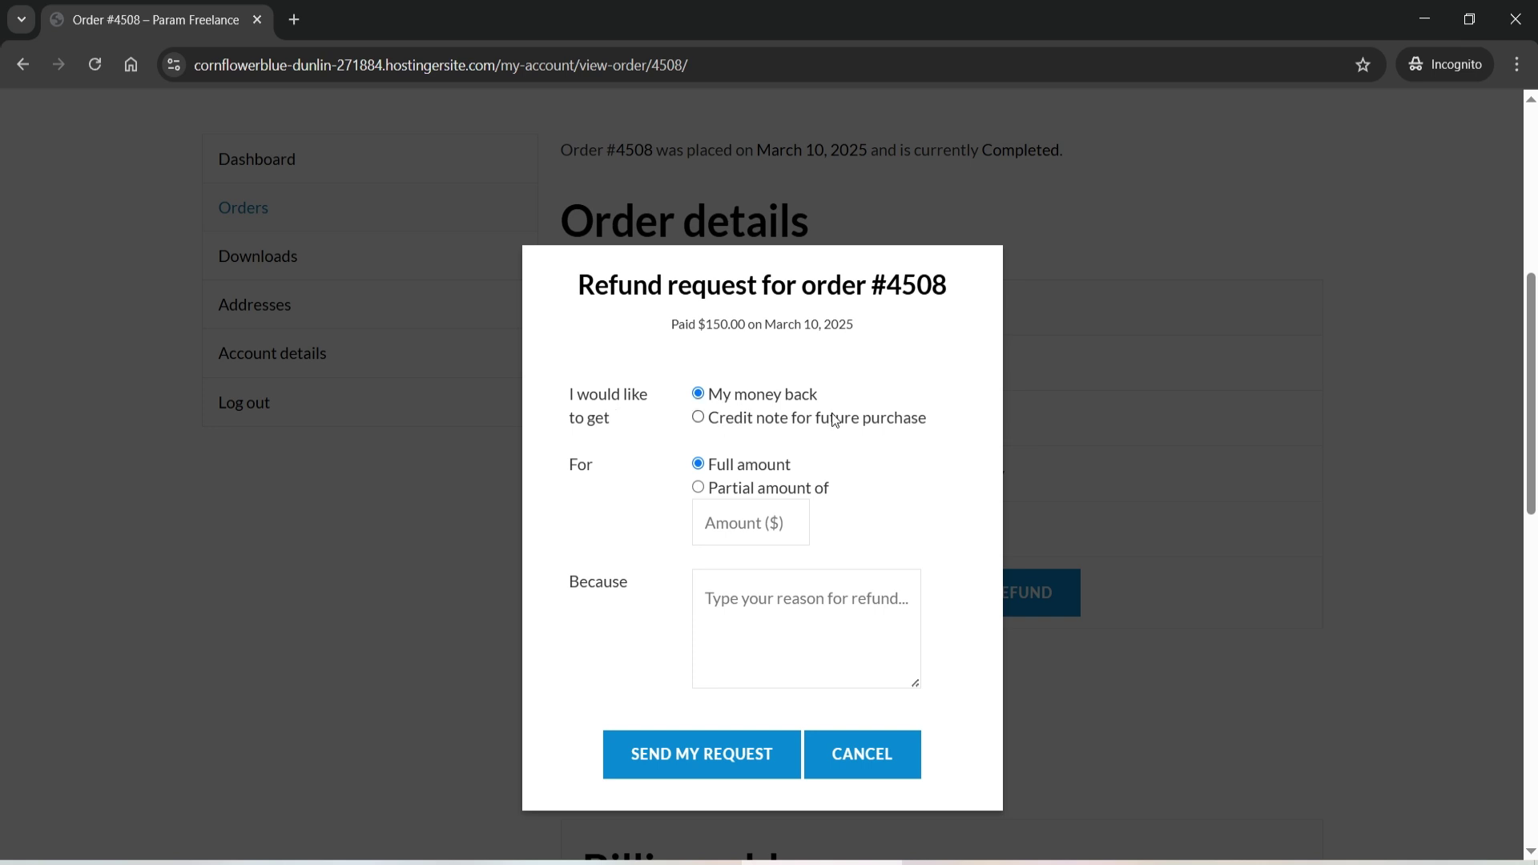
left_click(698, 393)
left_click(698, 489)
left_click(725, 522)
type("10")
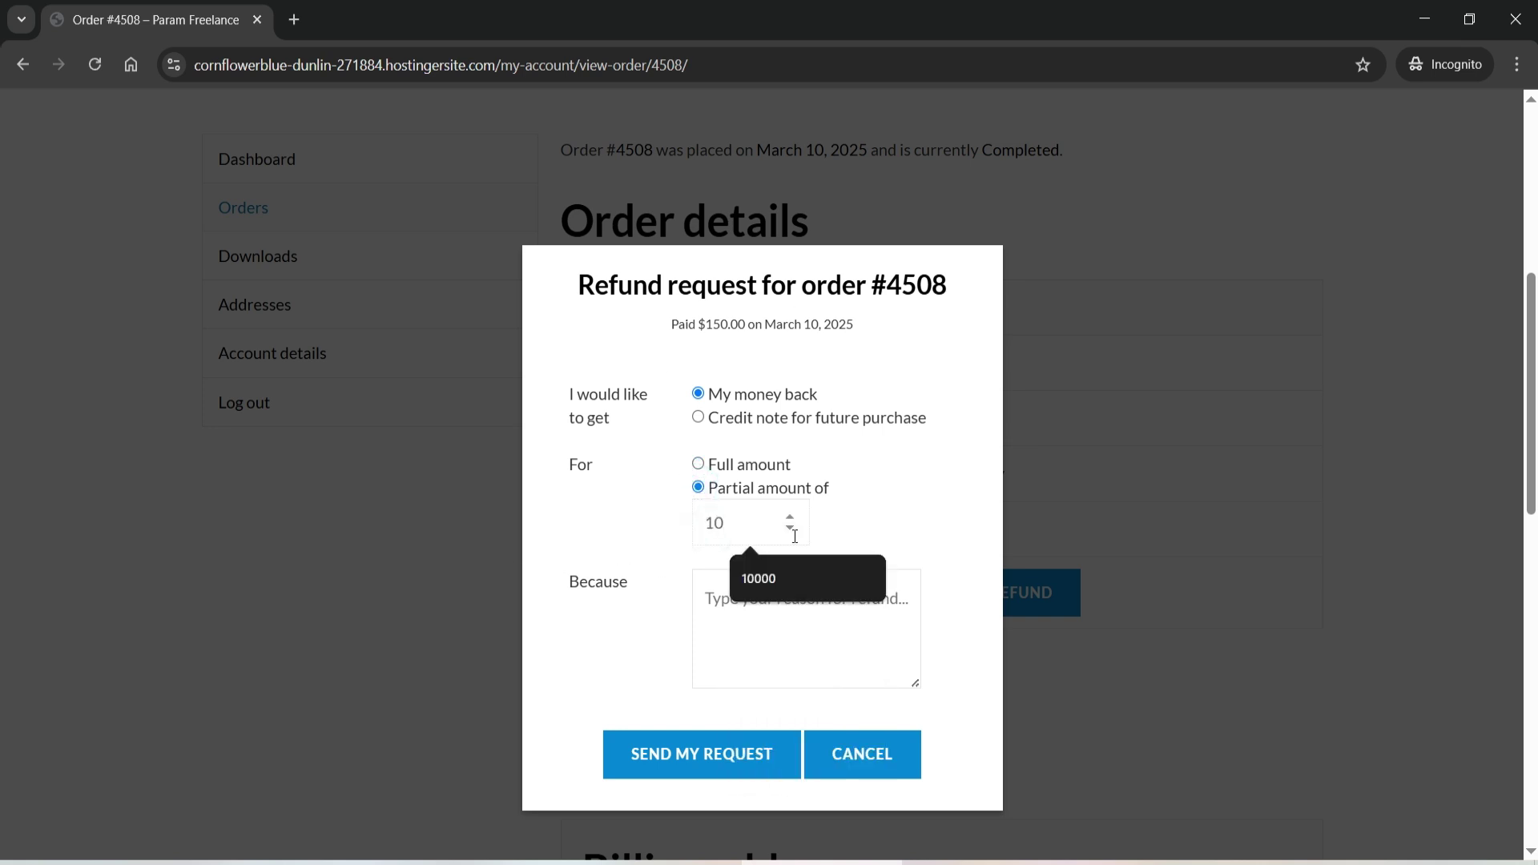
type("0")
left_click(937, 499)
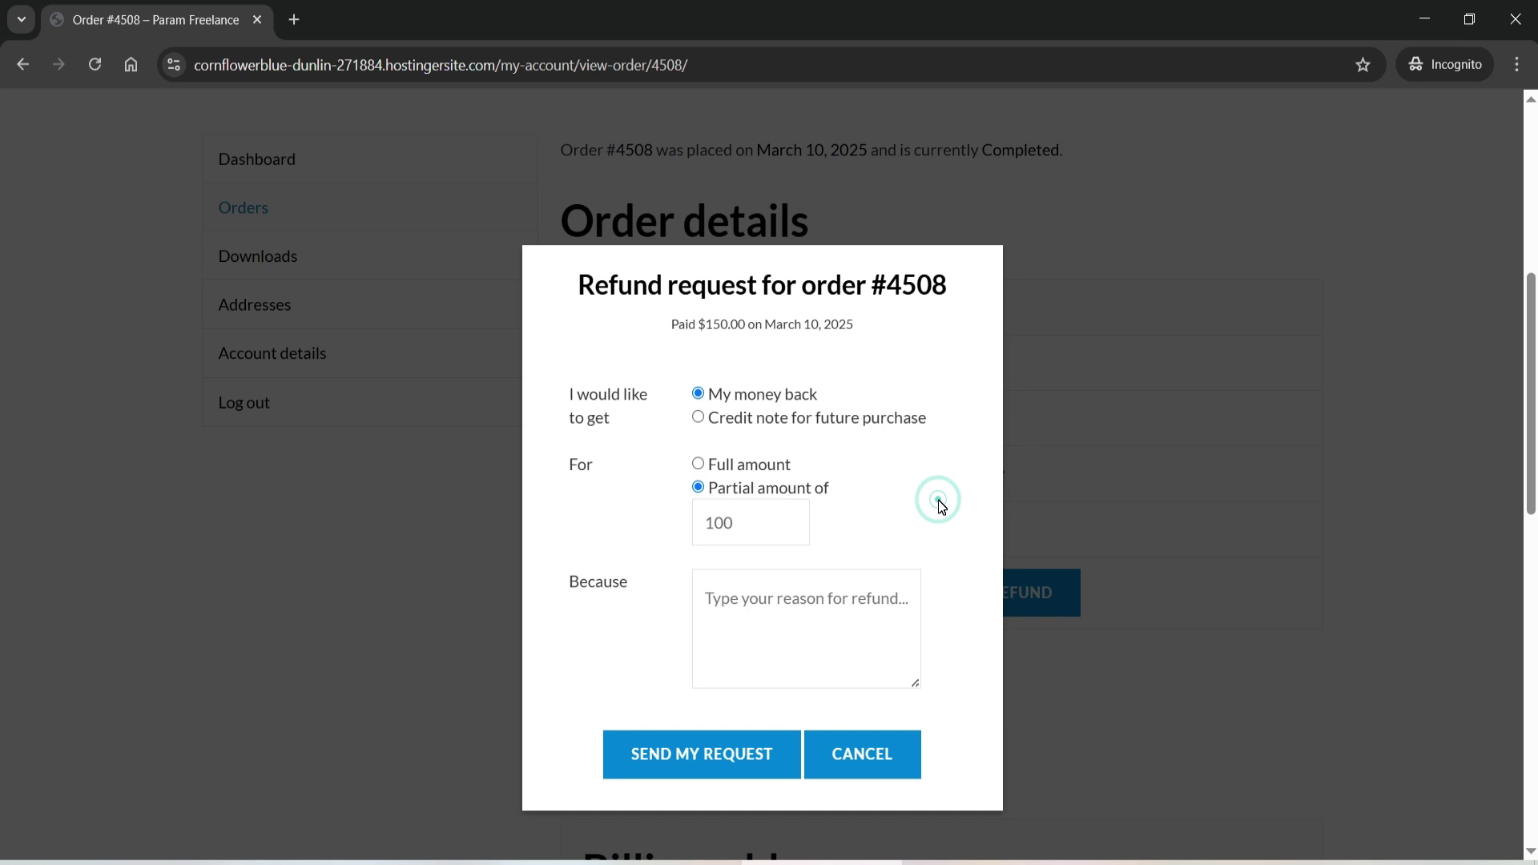
left_click(773, 632)
type("product is no")
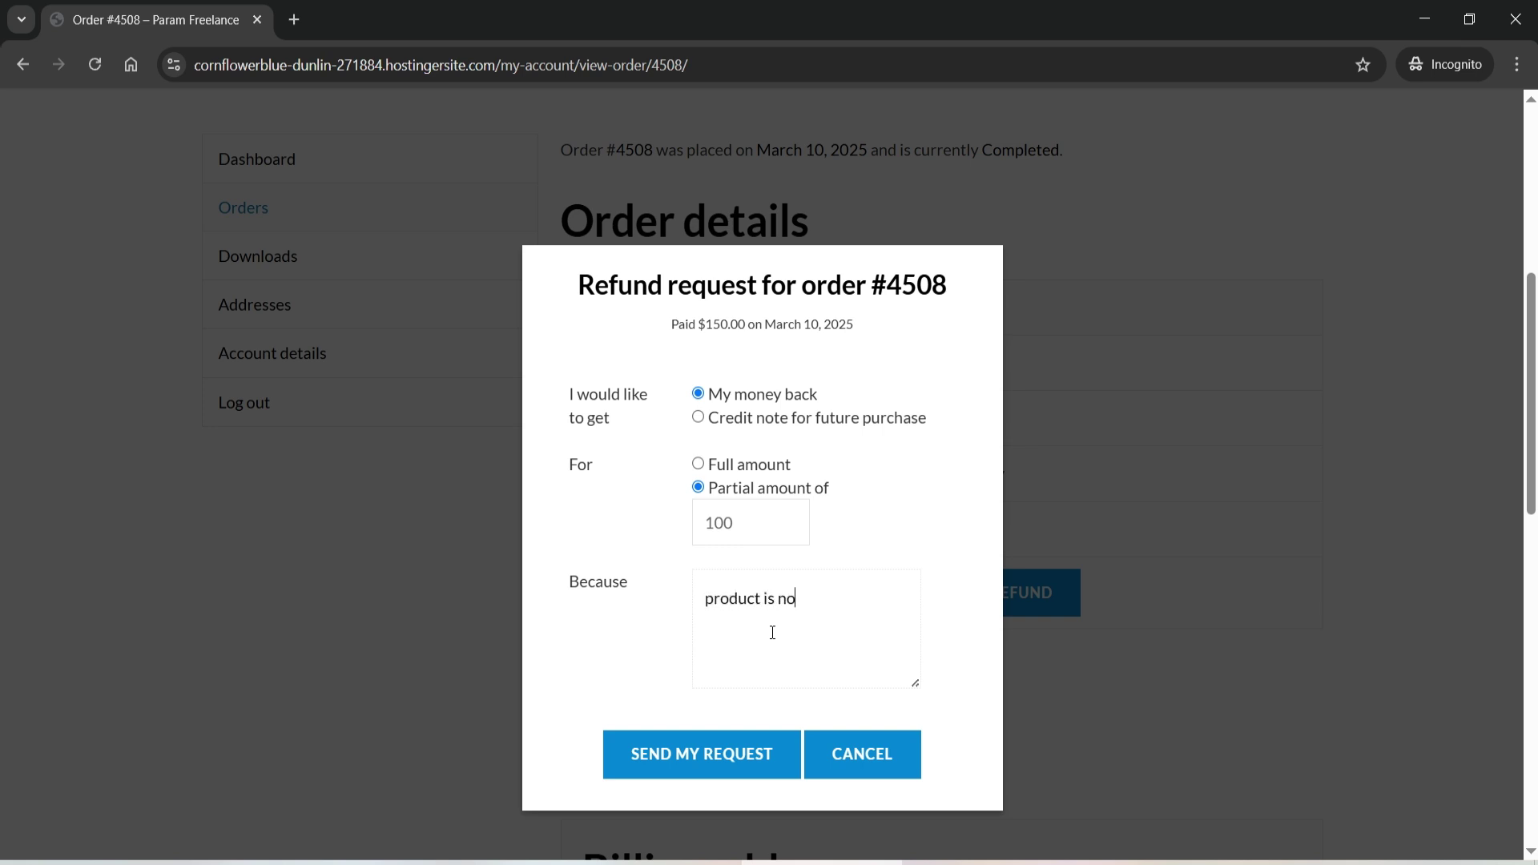
type("t good.")
left_click(675, 777)
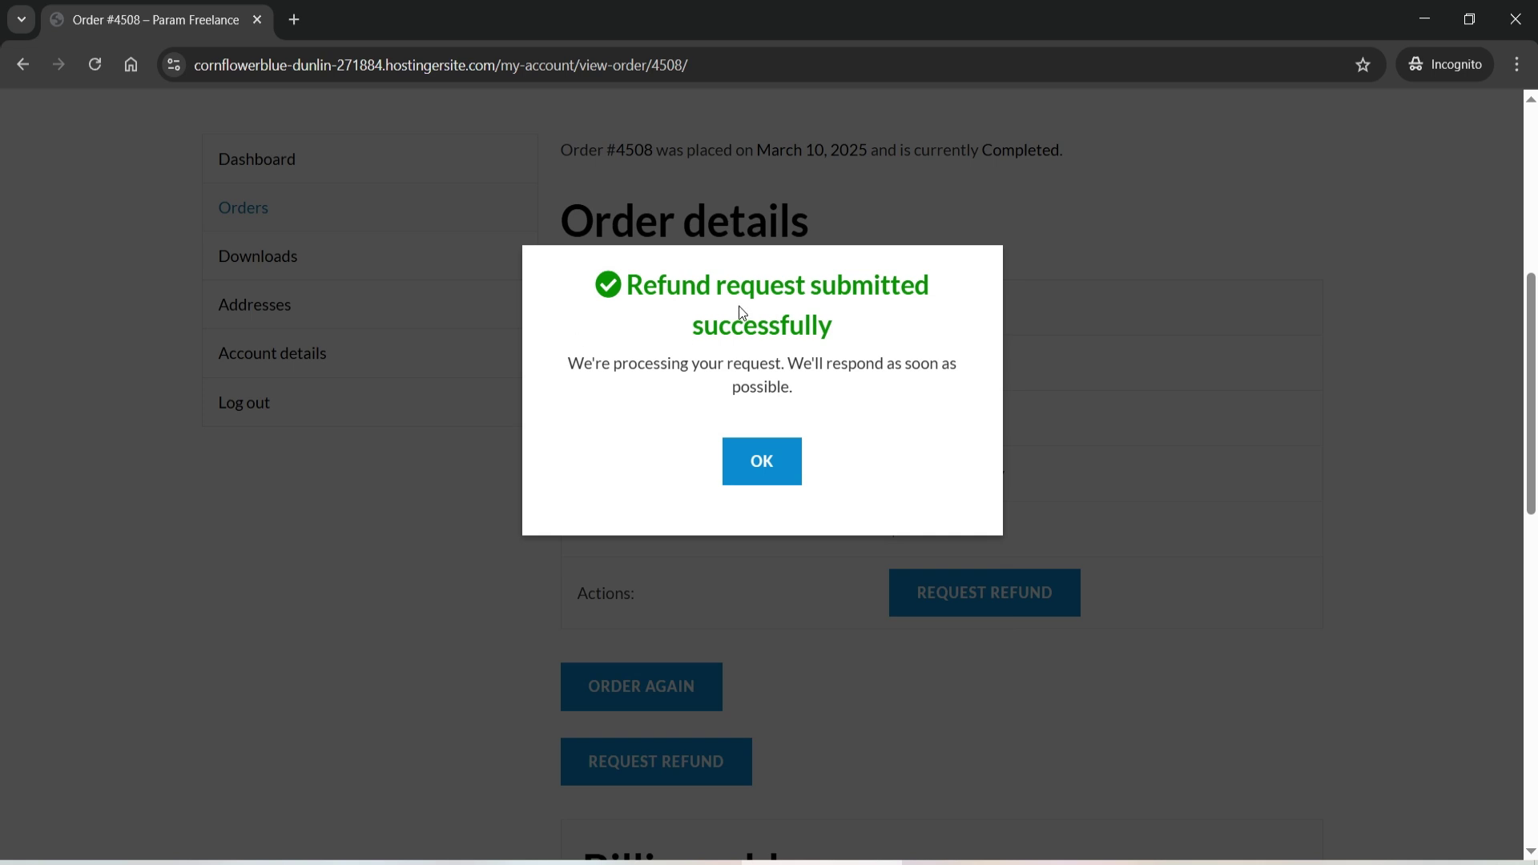
Dismiss the success message and check that order #4508's status reads Refund Requested.
left_click(772, 459)
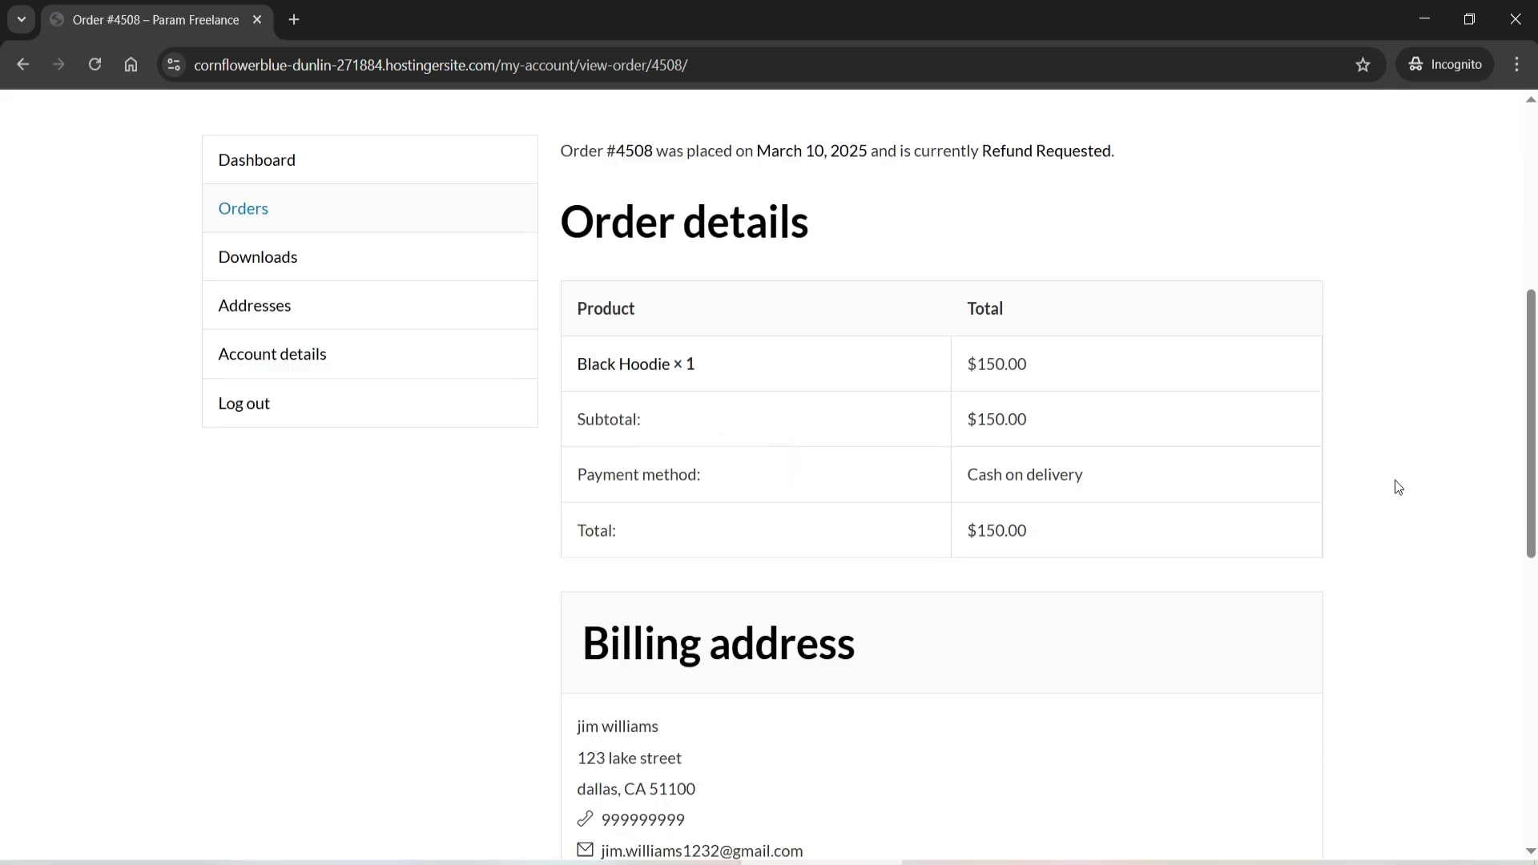
scroll(1395, 485, "up", 3)
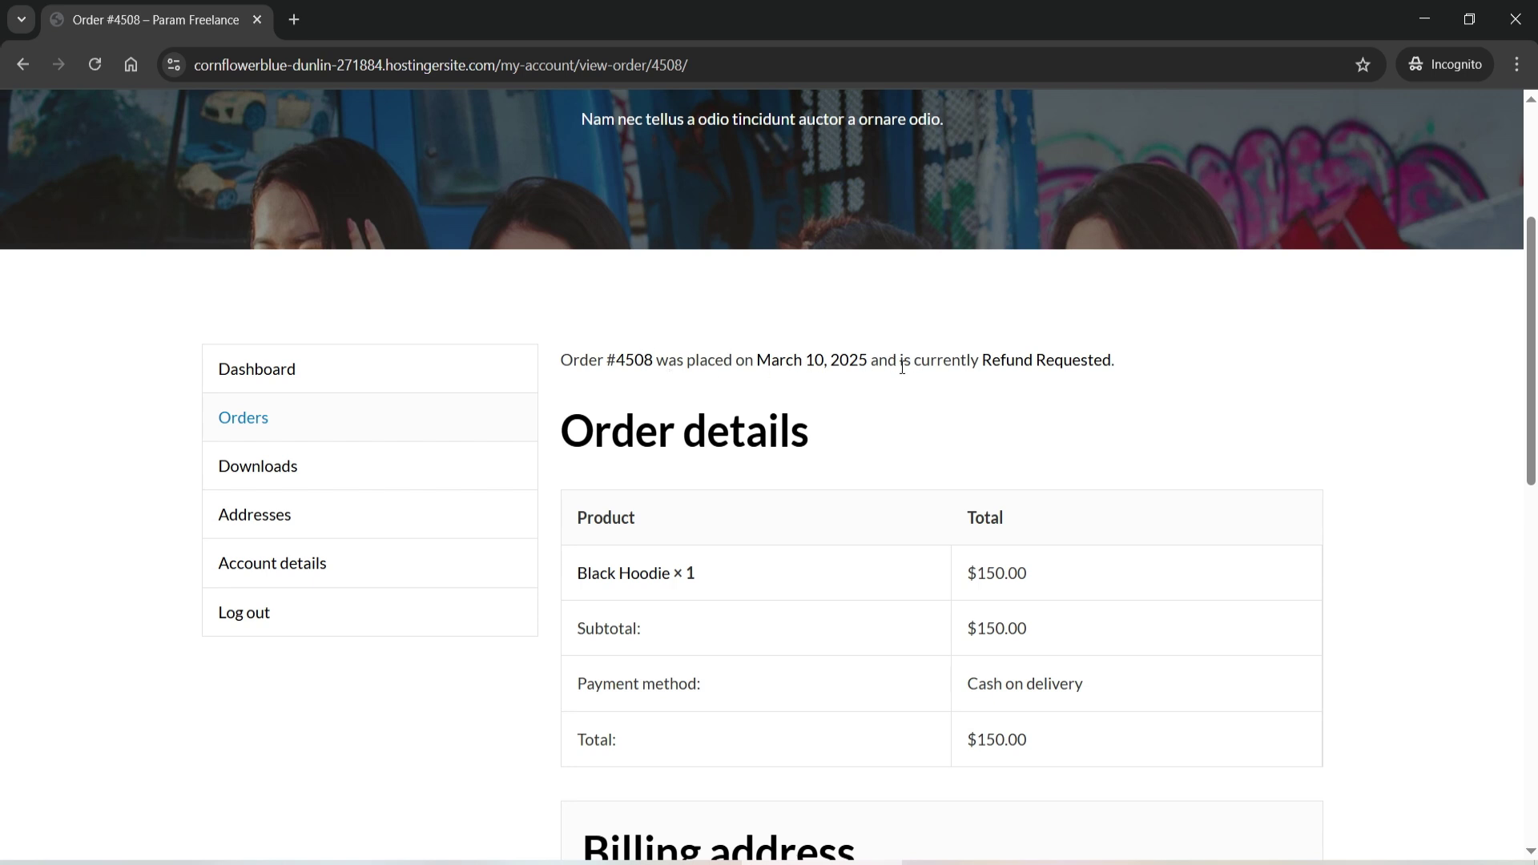
left_click_drag(901, 360, 1115, 361)
left_click(1209, 381)
scroll(854, 527, "down", 2)
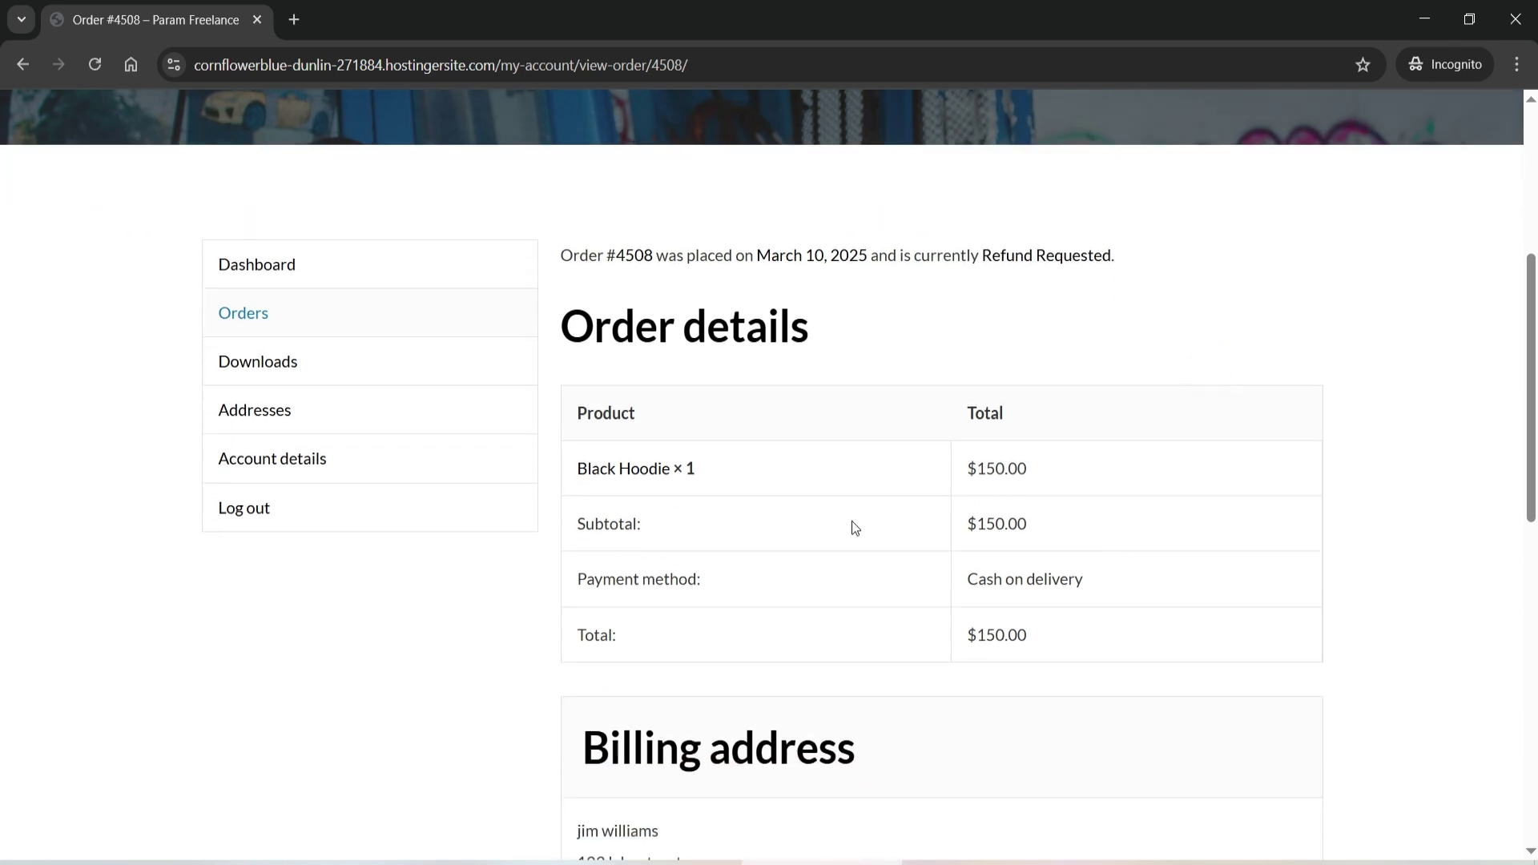
Confirm #4508 shows Refund Requested in the customer's orders list, then return to the admin window.
left_click(249, 314)
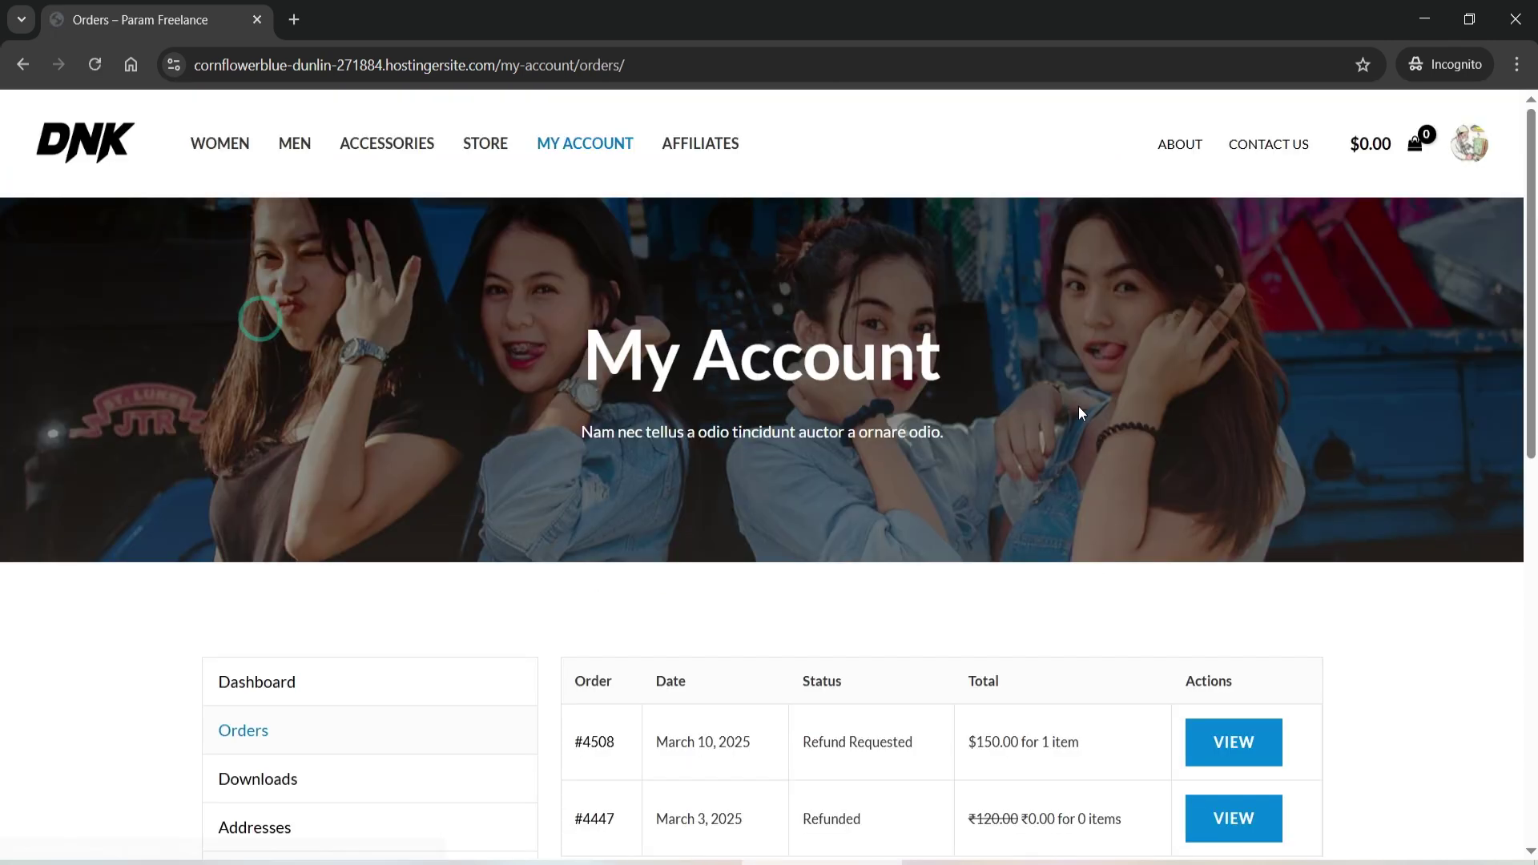
scroll(1078, 406, "down", 1)
scroll(1250, 495, "down", 2)
left_click_drag(913, 542, 800, 539)
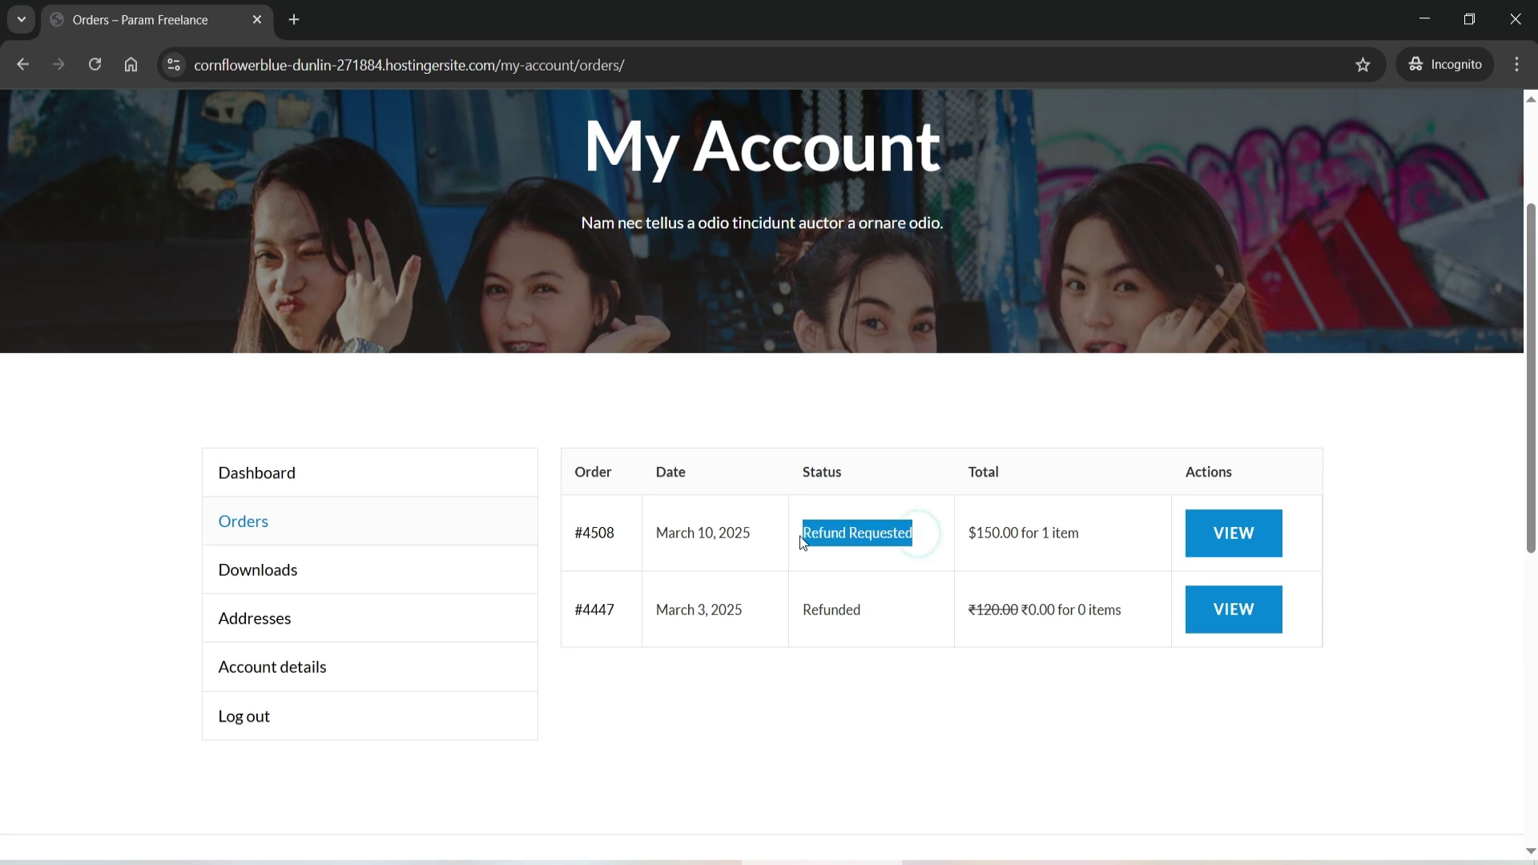
left_click(861, 554)
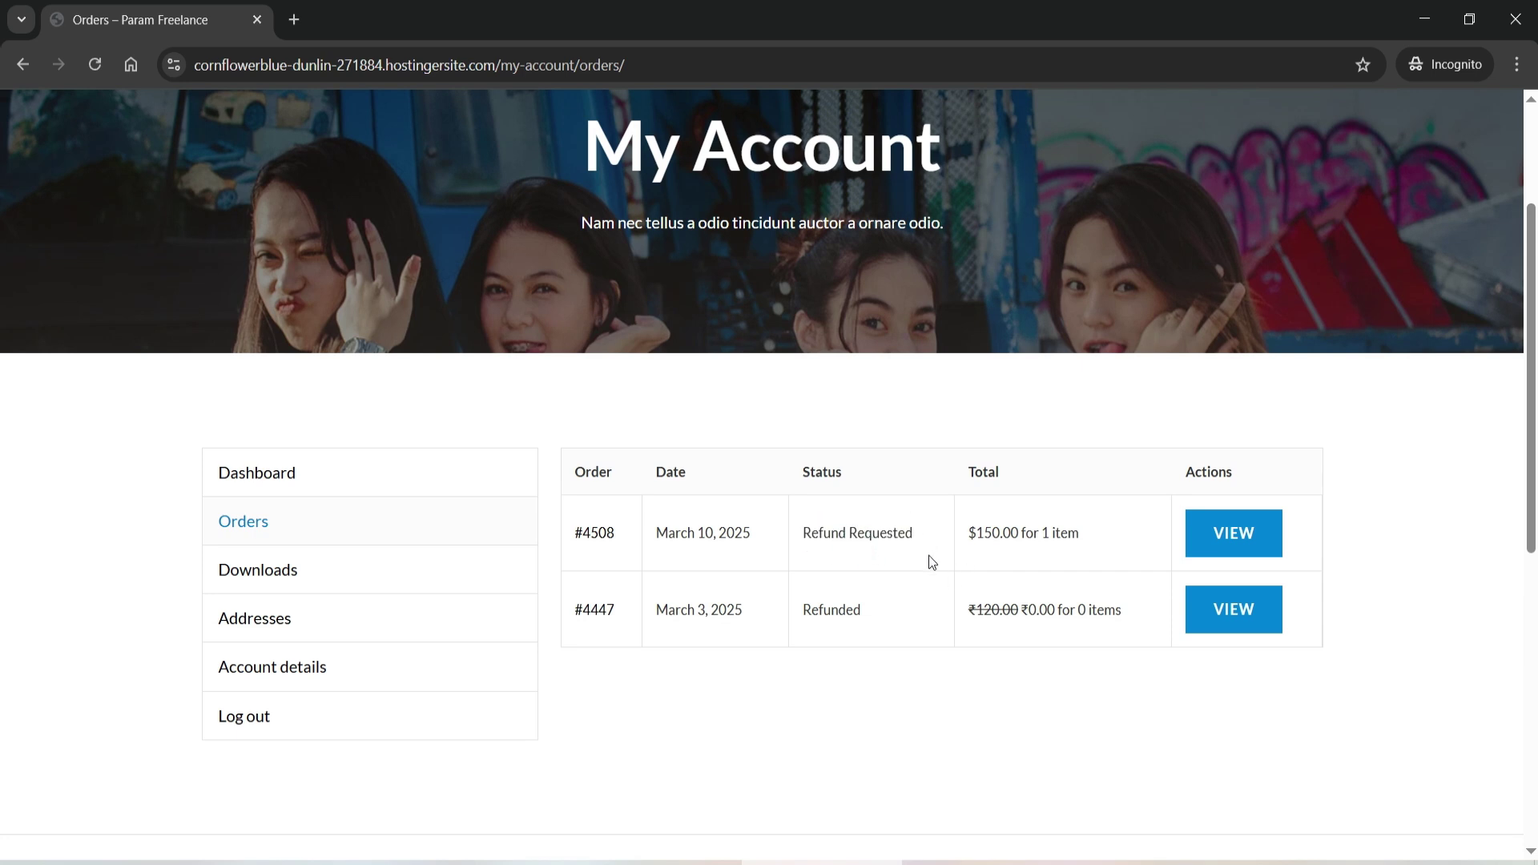
key("alt+Tab")
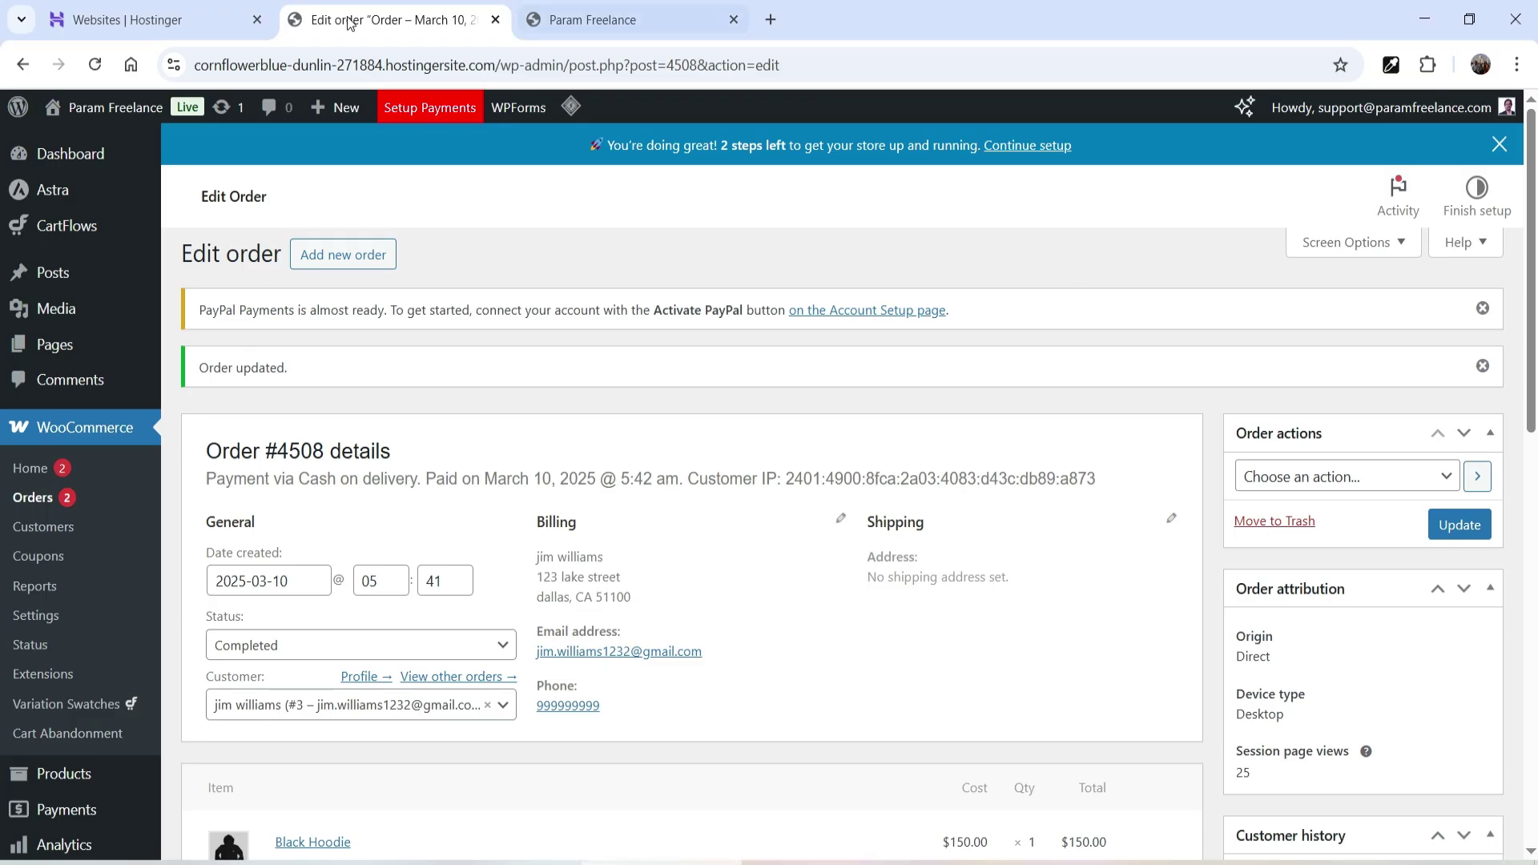
Show the admin Orders list, then bring up the Gmail refund-request email.
left_click(36, 498)
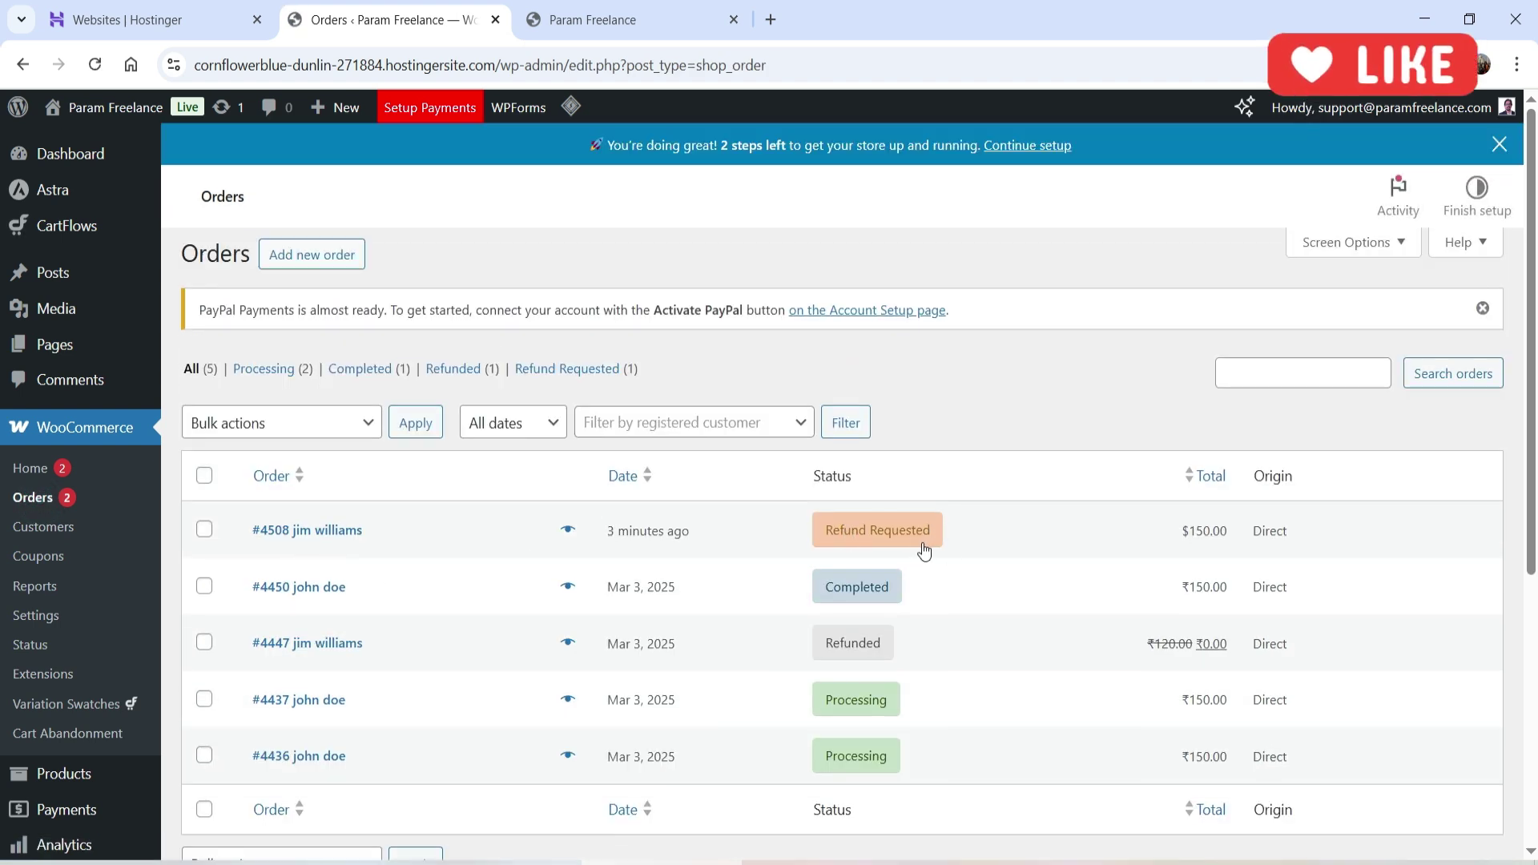
key("alt+Tab")
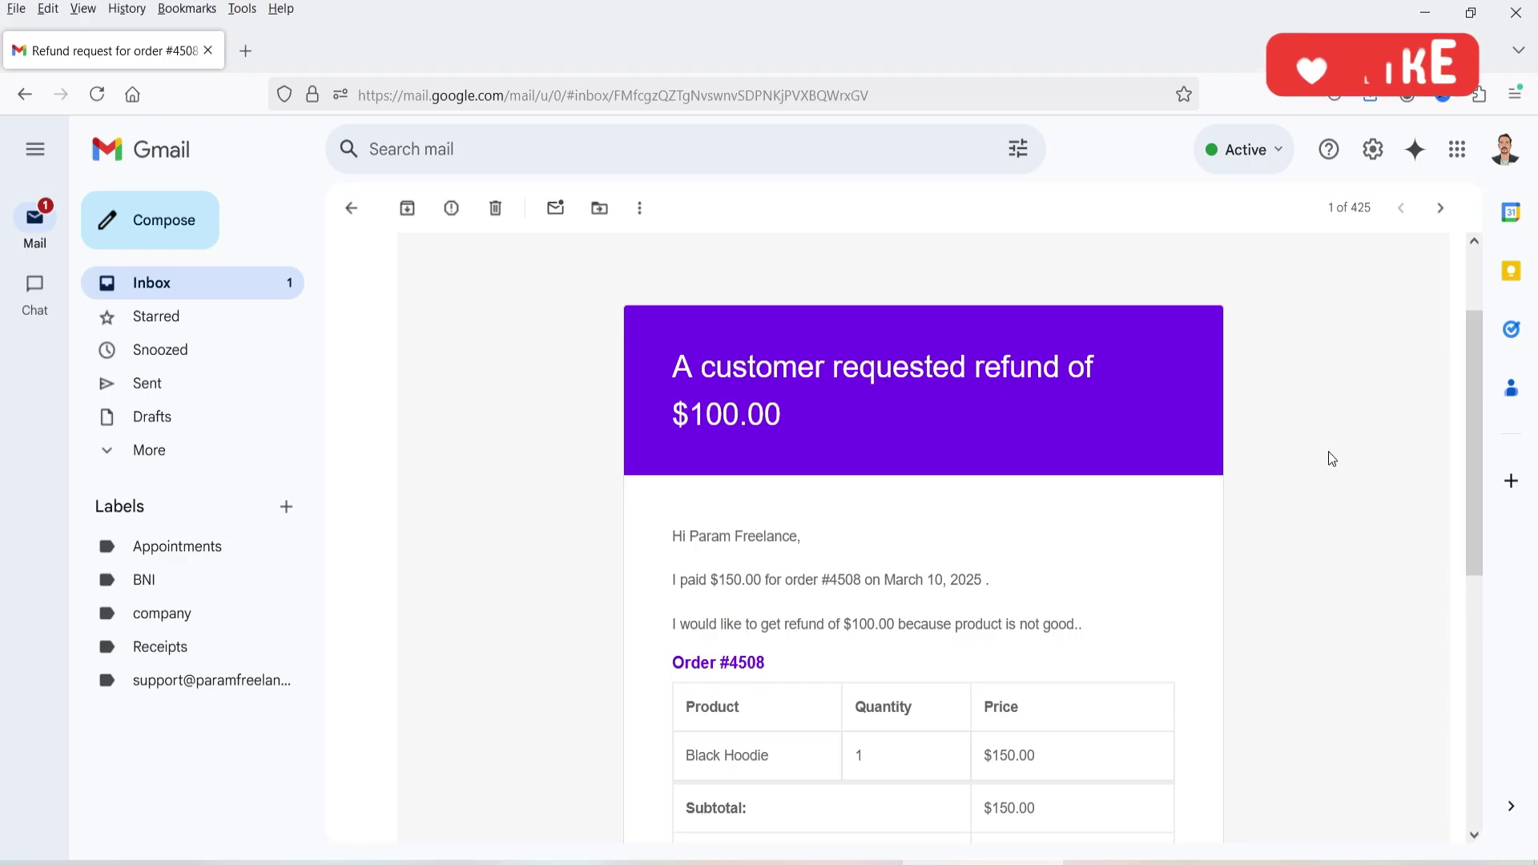
Read through the refund email and highlight its requested $100.00 amount.
scroll(1281, 435, "down", 2)
scroll(1078, 503, "up", 2)
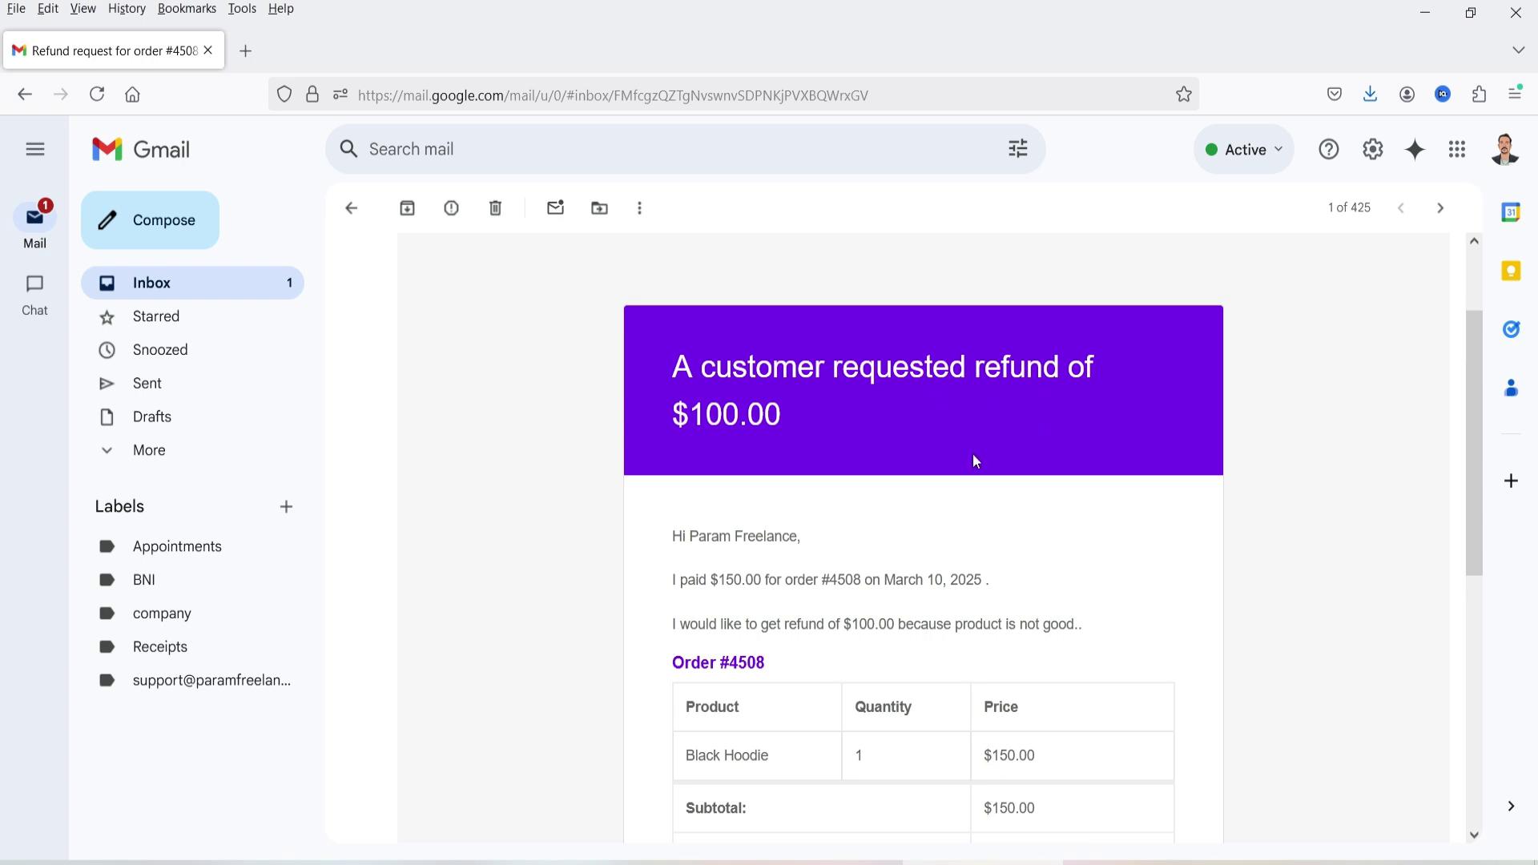
scroll(974, 457, "down", 2)
scroll(1187, 503, "down", 4)
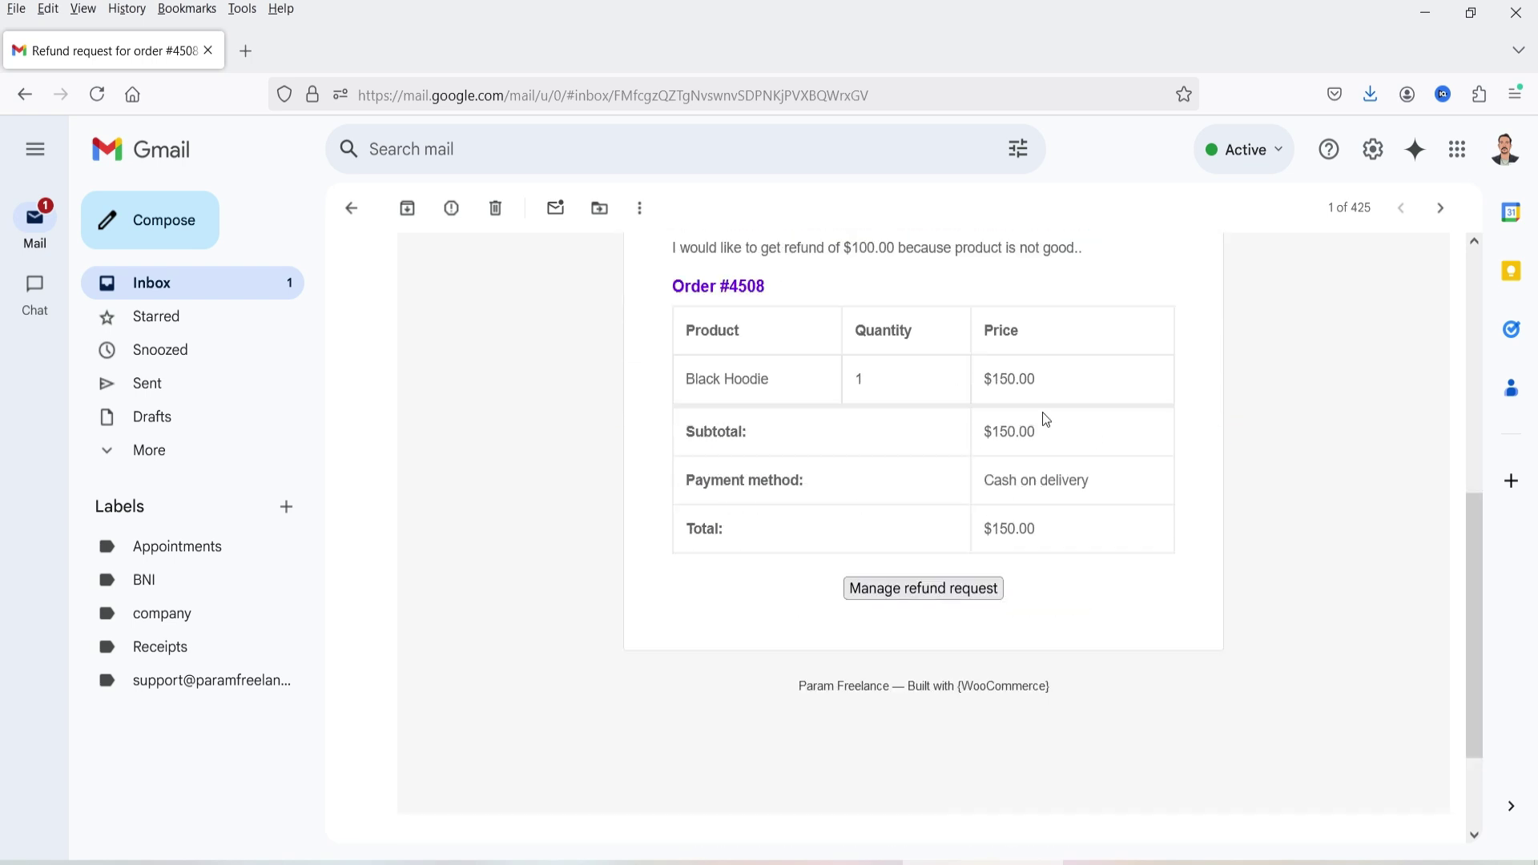
left_click(1063, 427)
scroll(931, 498, "up", 4)
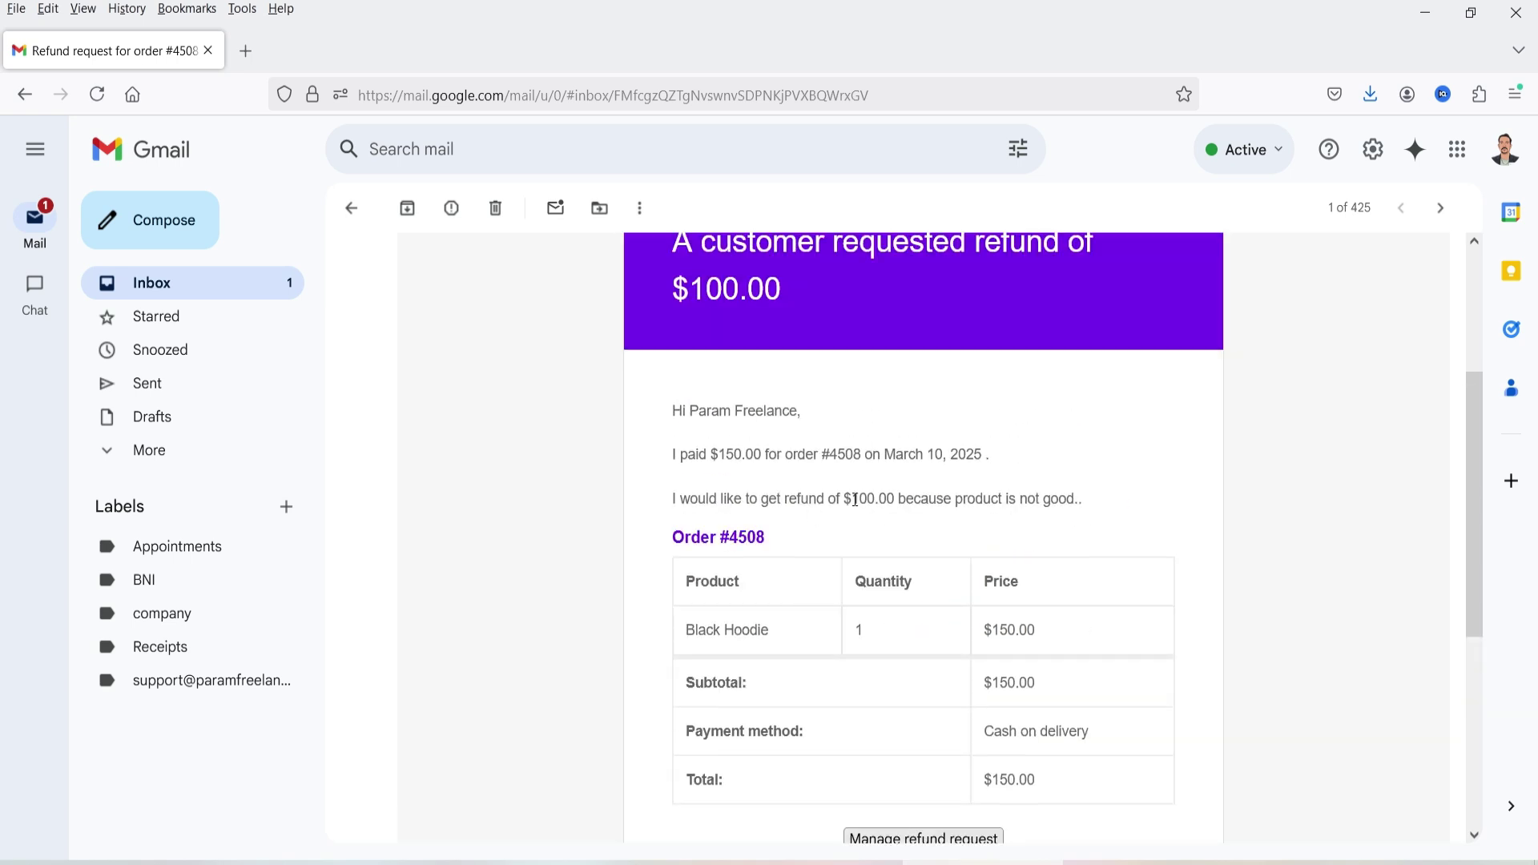
double_click(854, 499)
left_click(1083, 492)
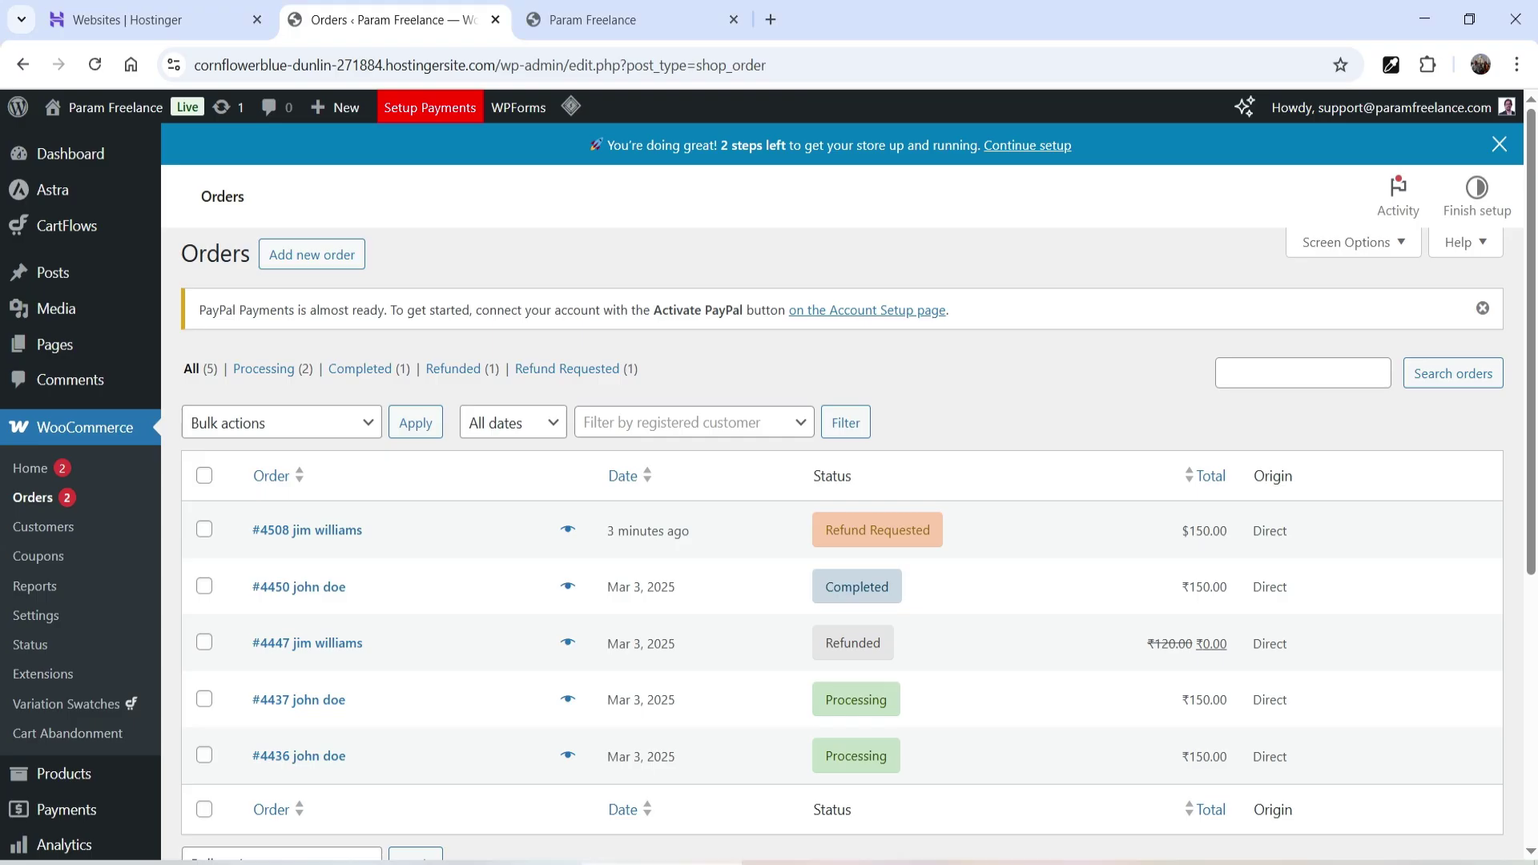
Open order #4508's edit page and bring up its refund panel with $150.00 available.
left_click(333, 532)
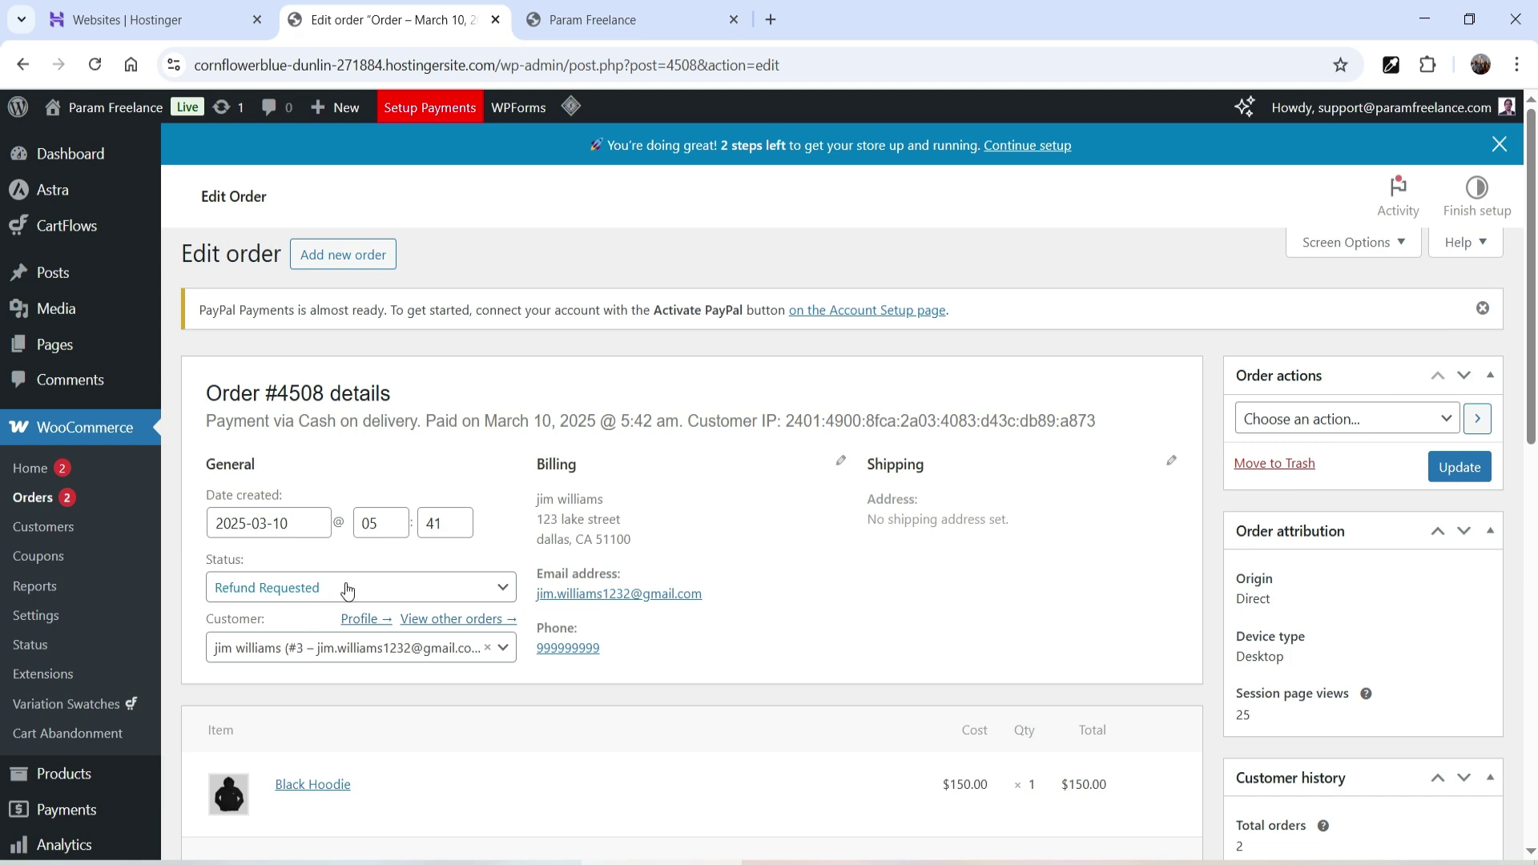
scroll(889, 480, "down", 4)
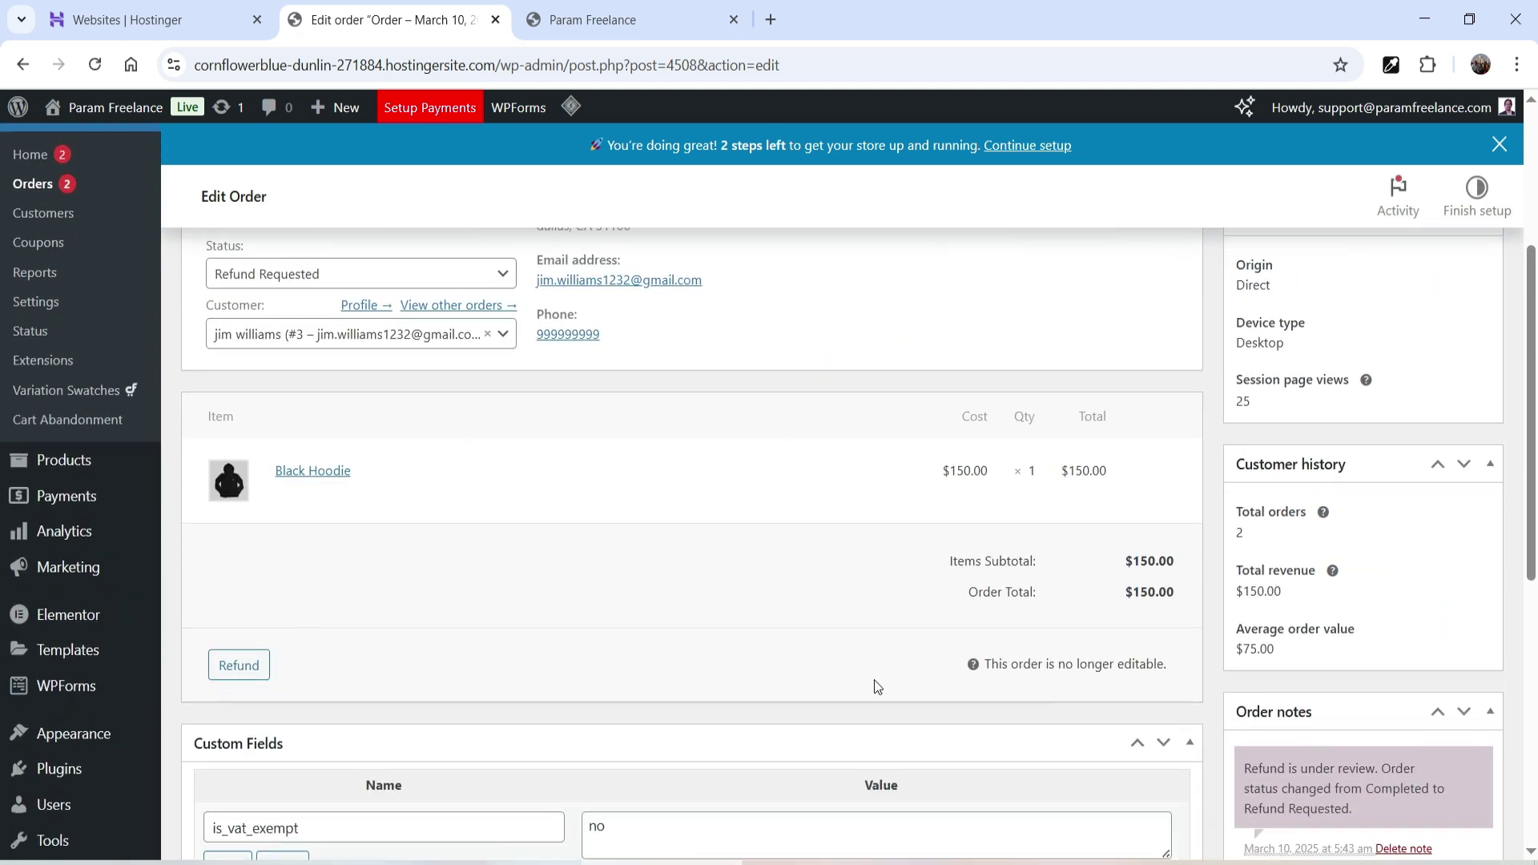
scroll(993, 472, "down", 3)
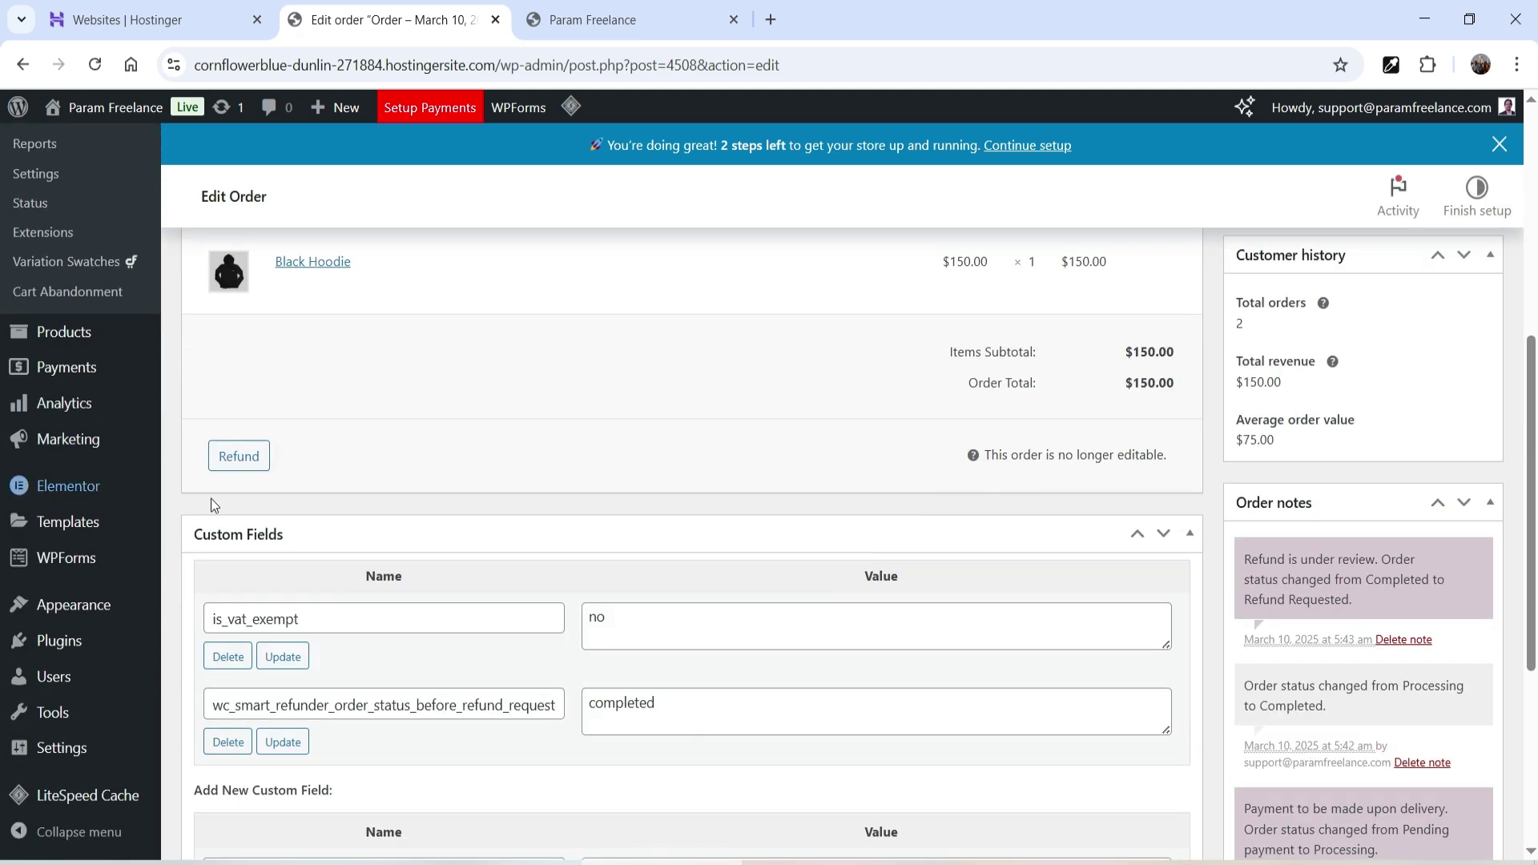
left_click(241, 455)
scroll(881, 481, "up", 1)
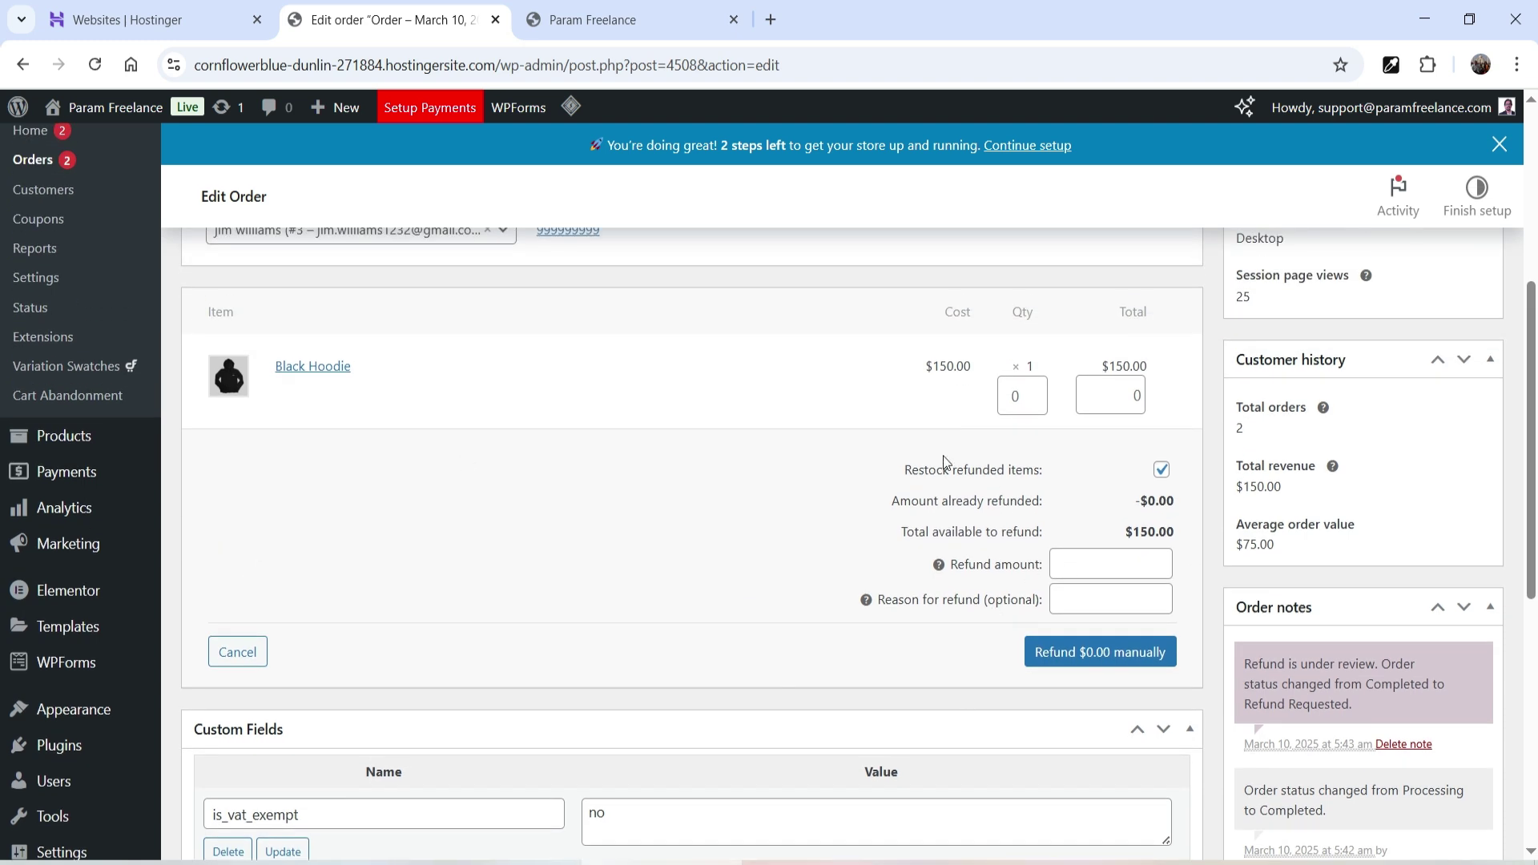
Set the refund to 1 Black Hoodie with a refund amount of 100.00.
left_click(1035, 387)
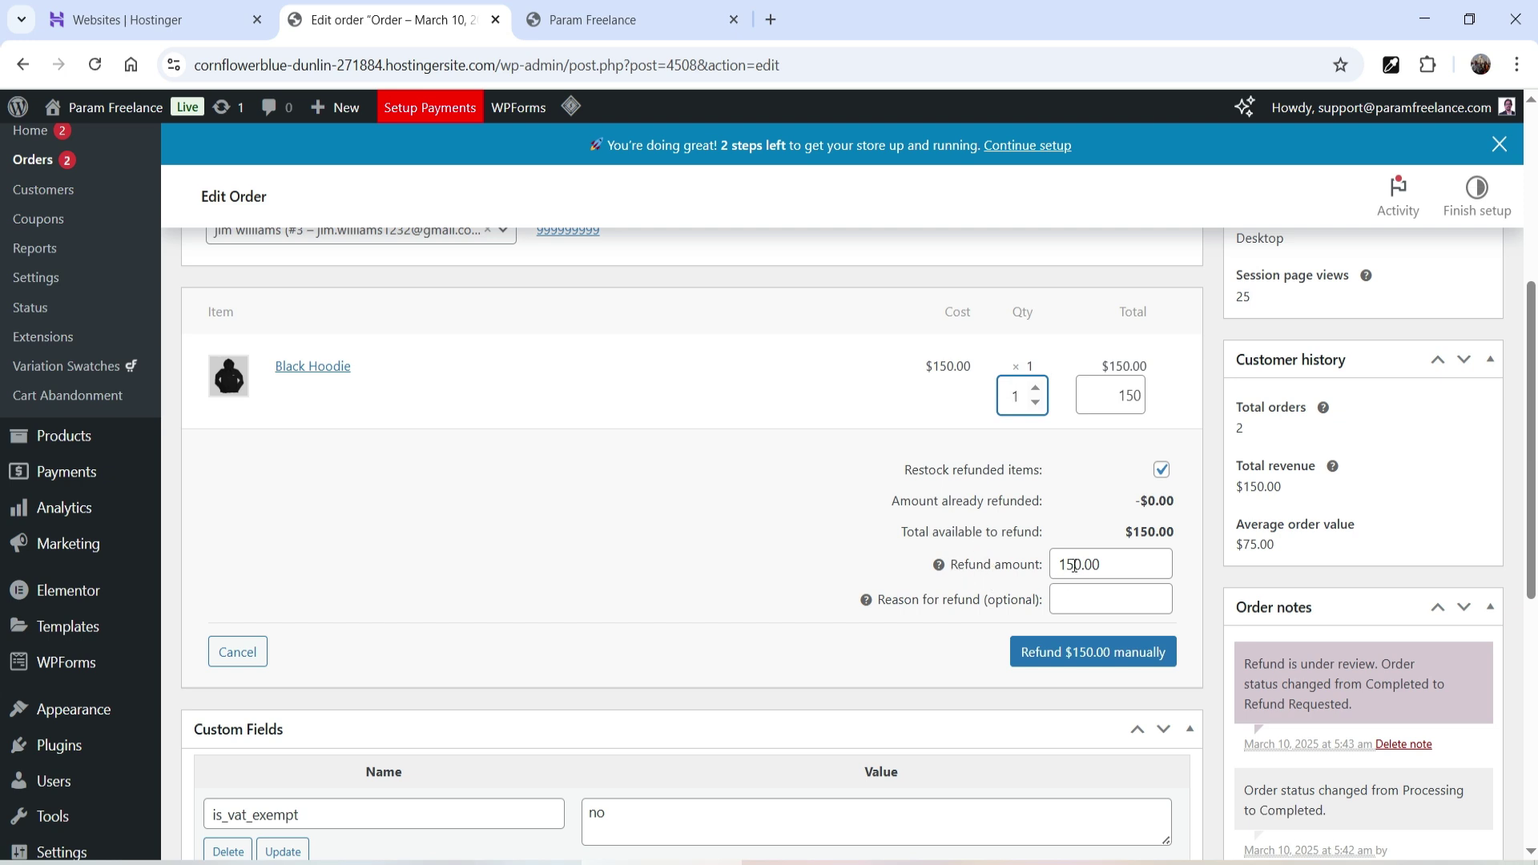
left_click_drag(1074, 565, 1068, 565)
type("0")
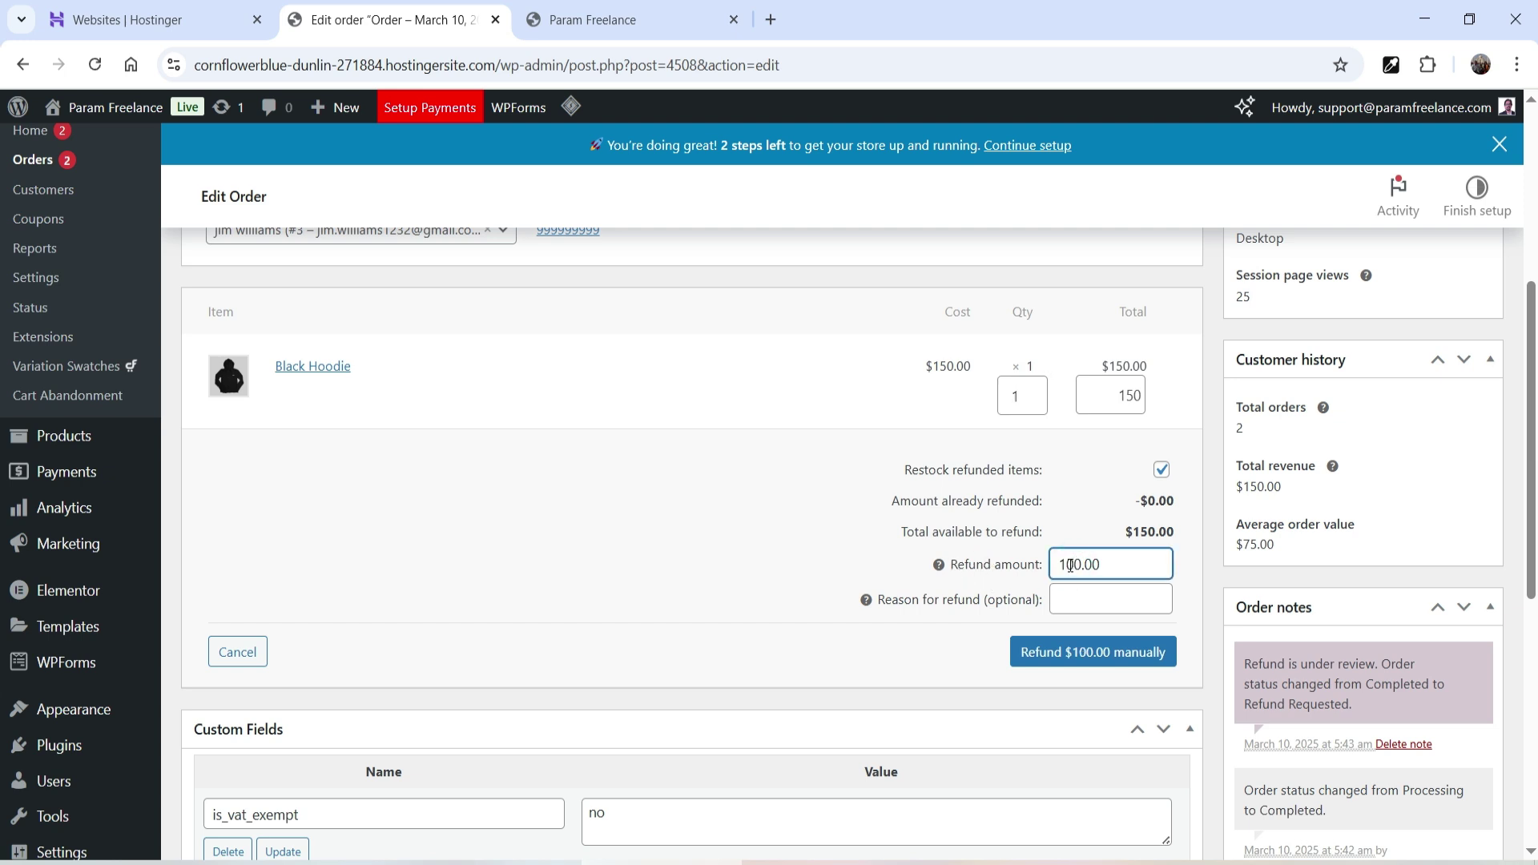
left_click(782, 555)
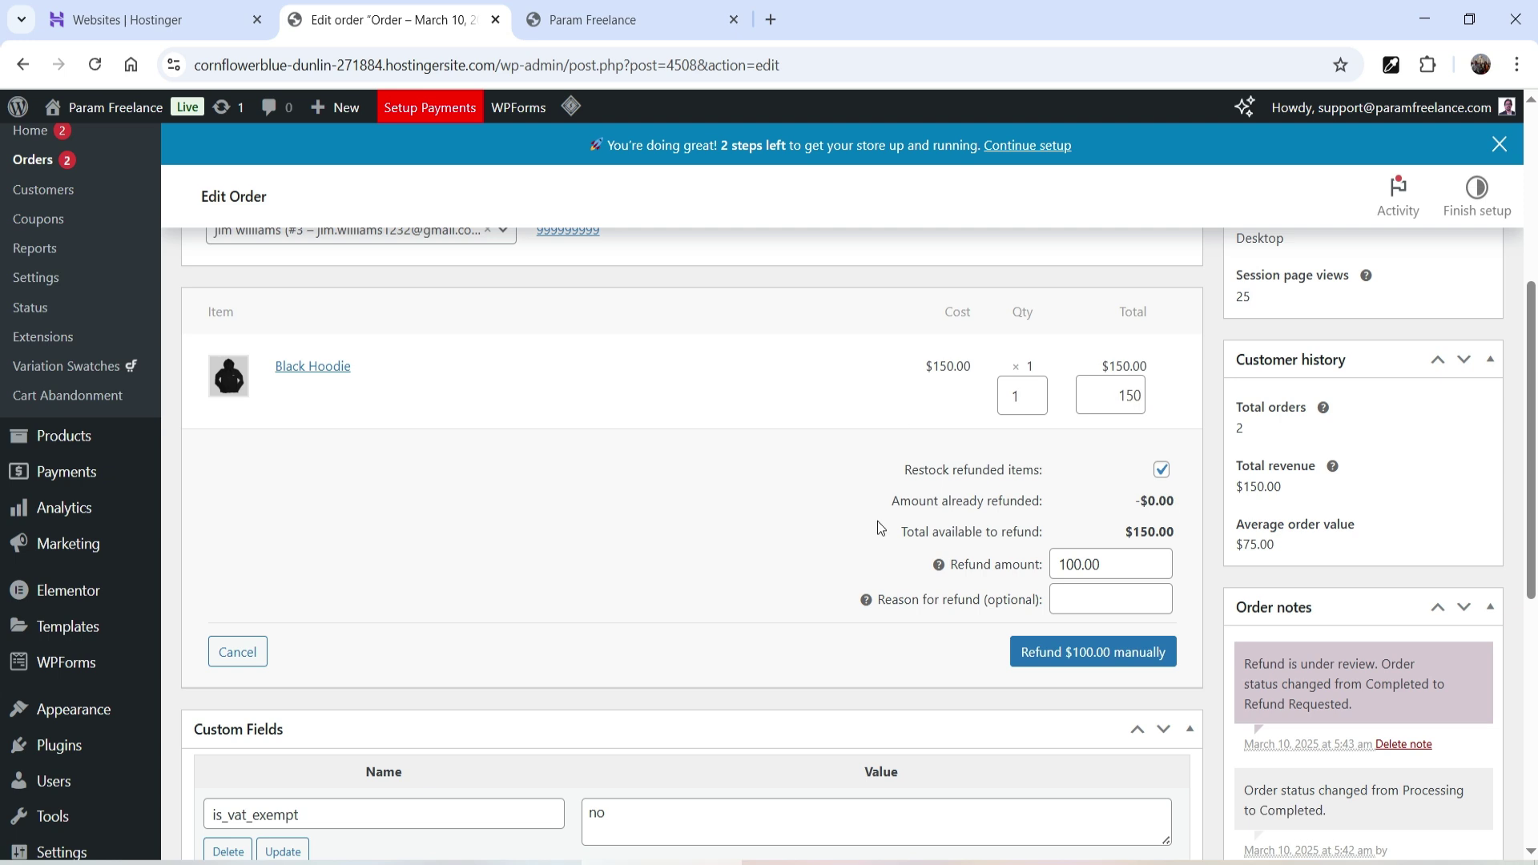
Issue and confirm the $100.00 manual refund, checking the -$100.00 Refunded total.
left_click(1078, 661)
left_click(854, 224)
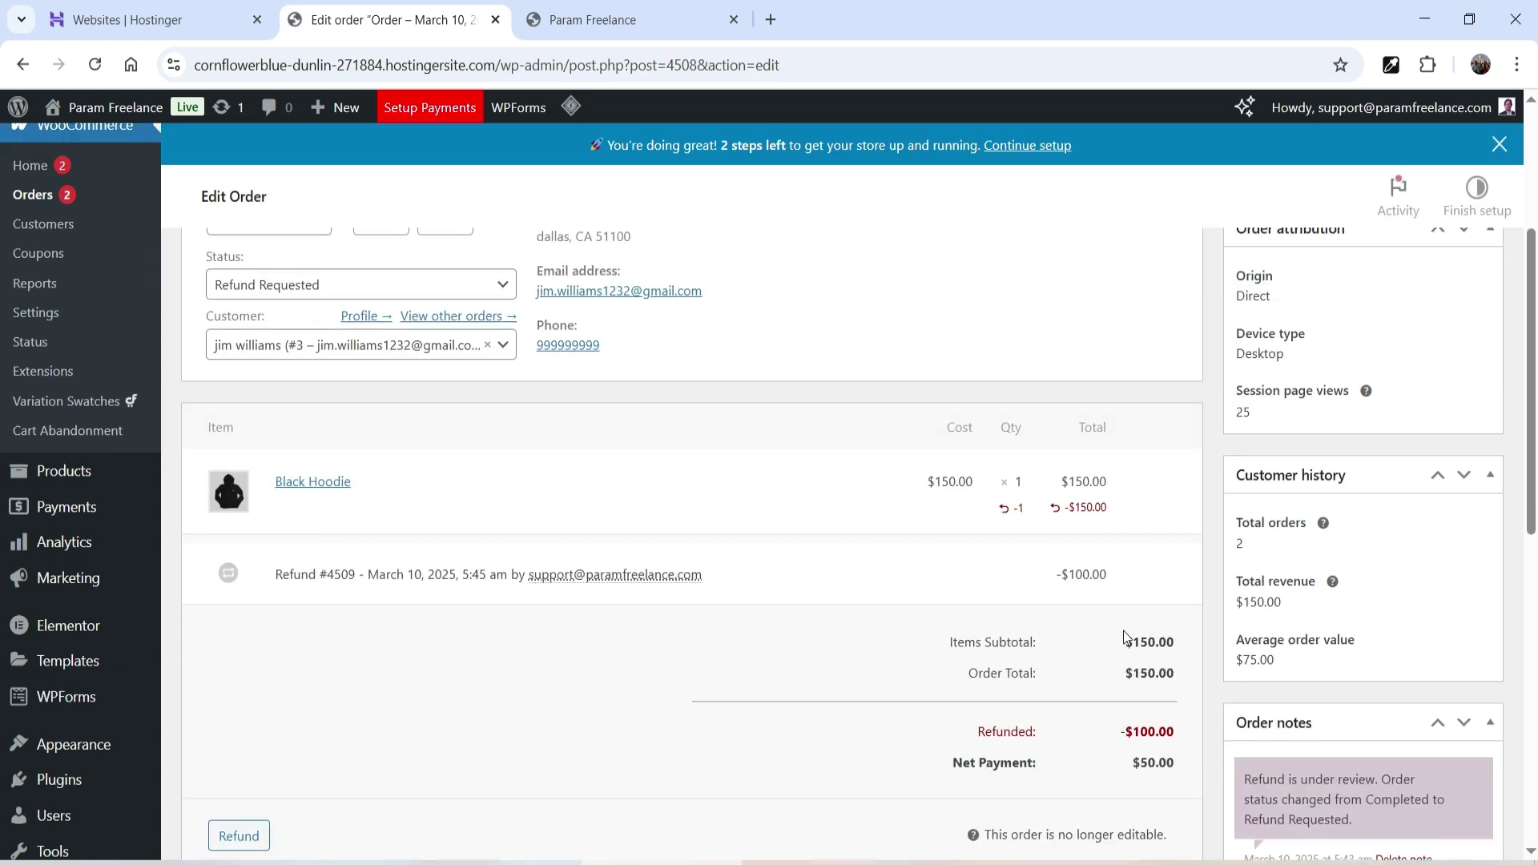
left_click_drag(978, 629, 1174, 629)
left_click(1145, 690)
scroll(775, 461, "up", 2)
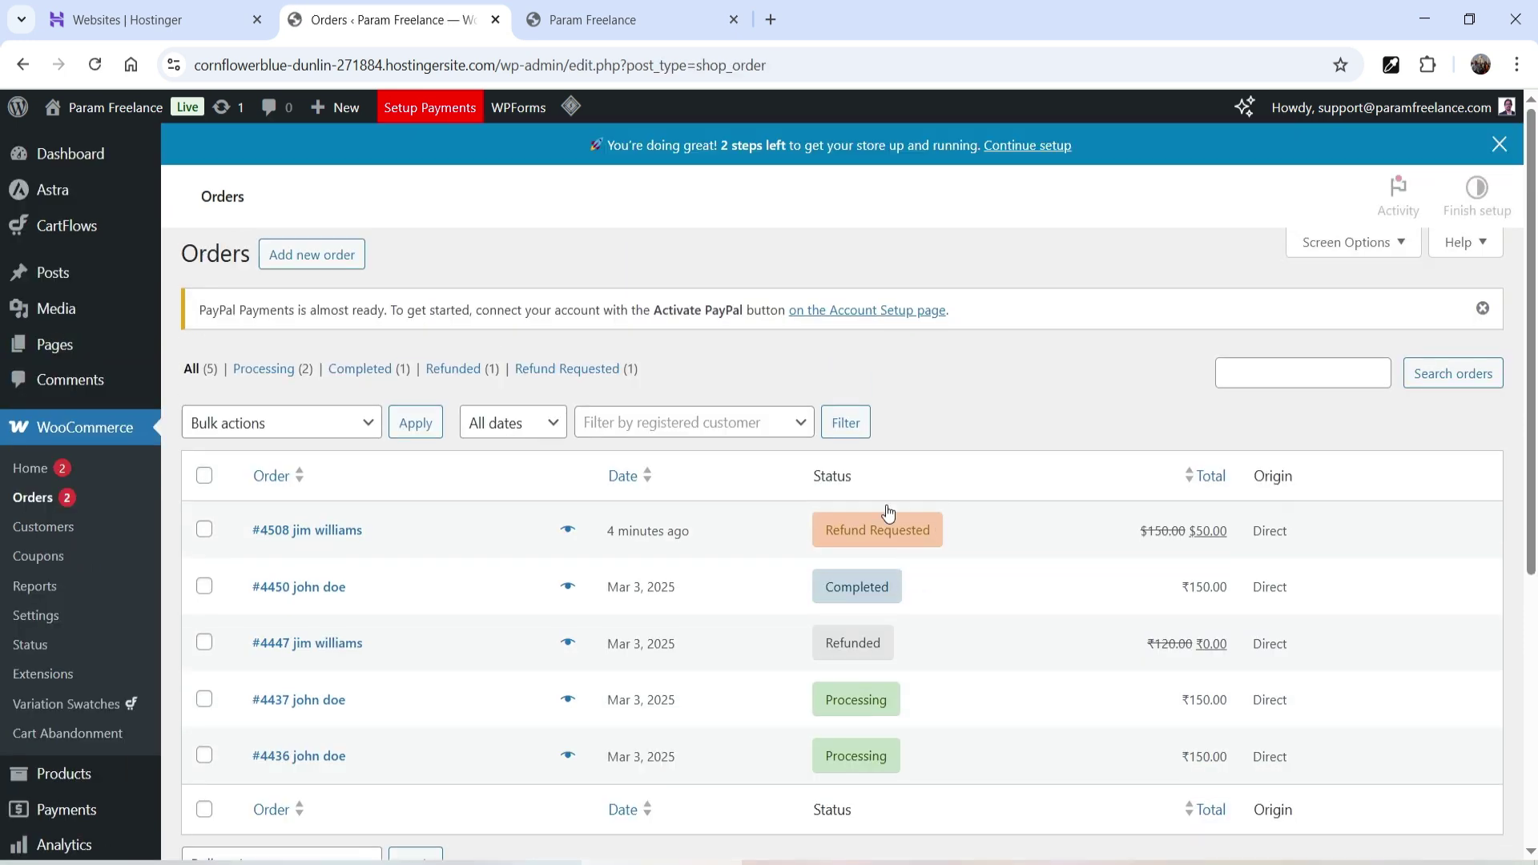
Purge the site caches, then set order #4508's status to Refunded and update it.
mouse_move(571, 107)
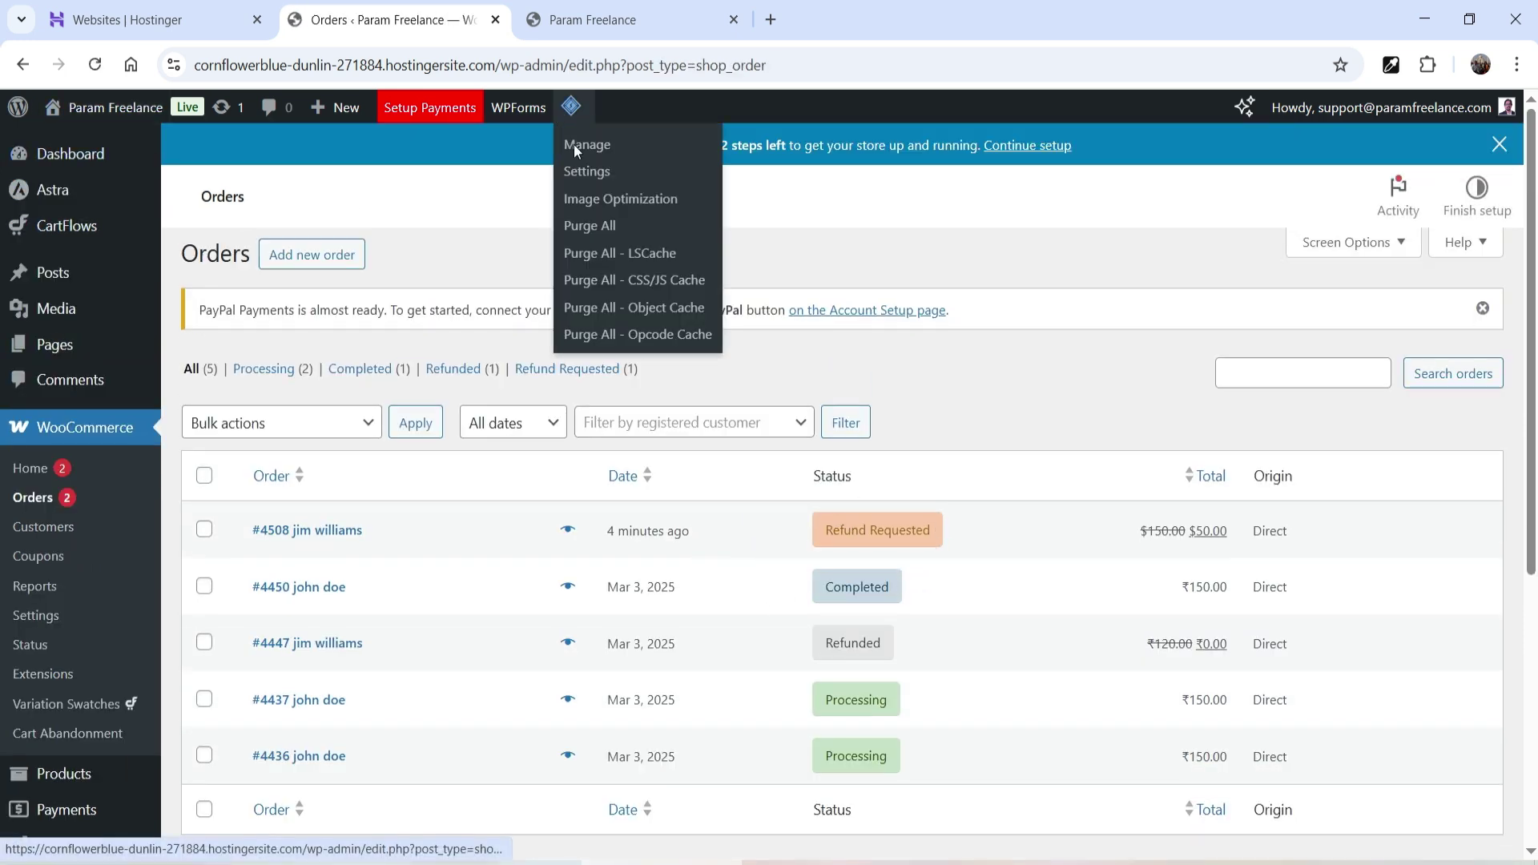
left_click(584, 226)
left_click(342, 597)
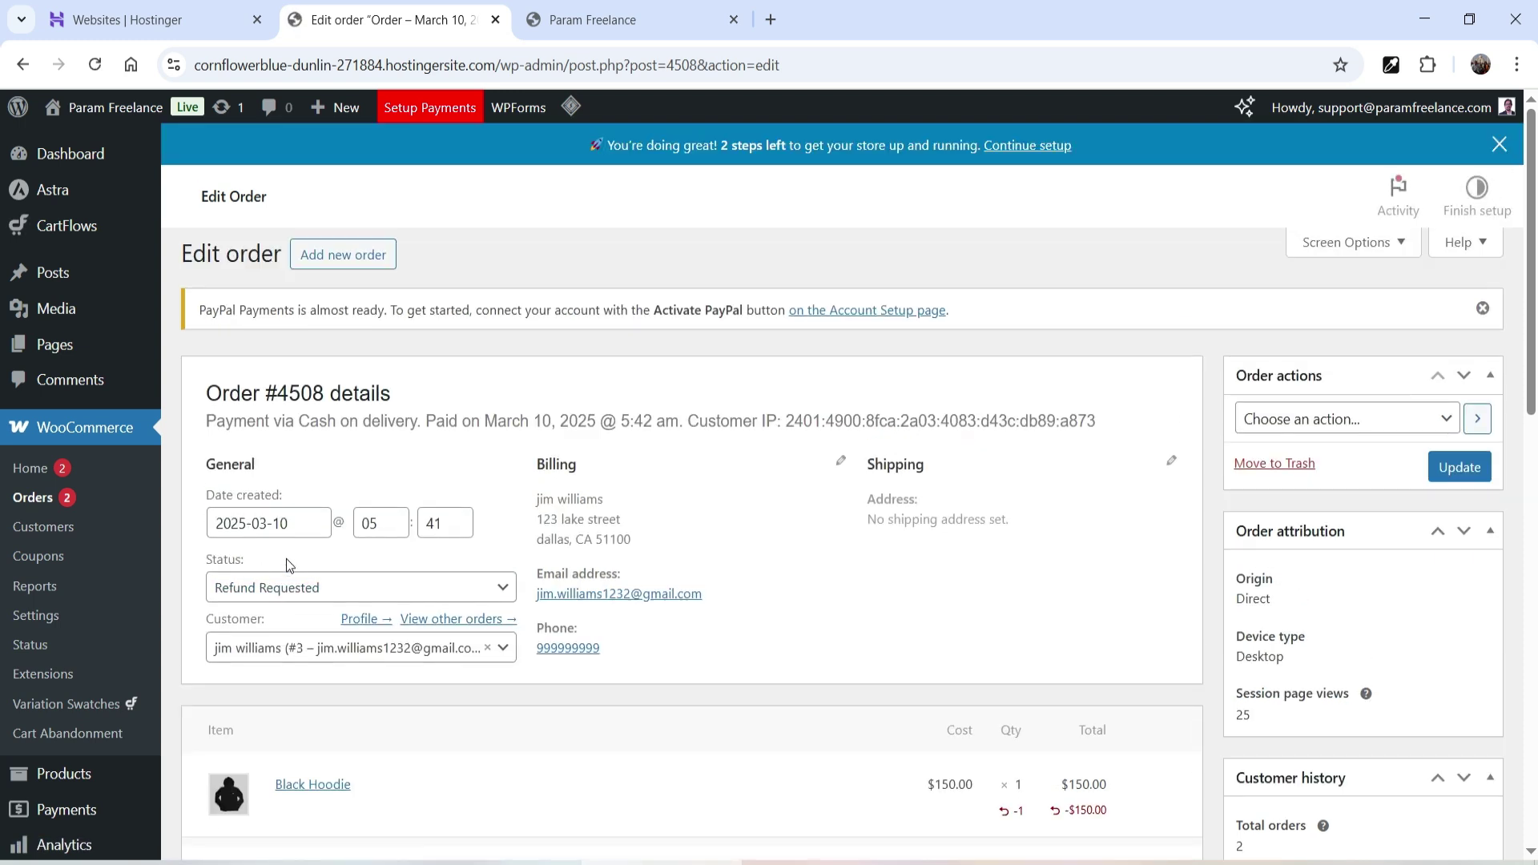
left_click(362, 490)
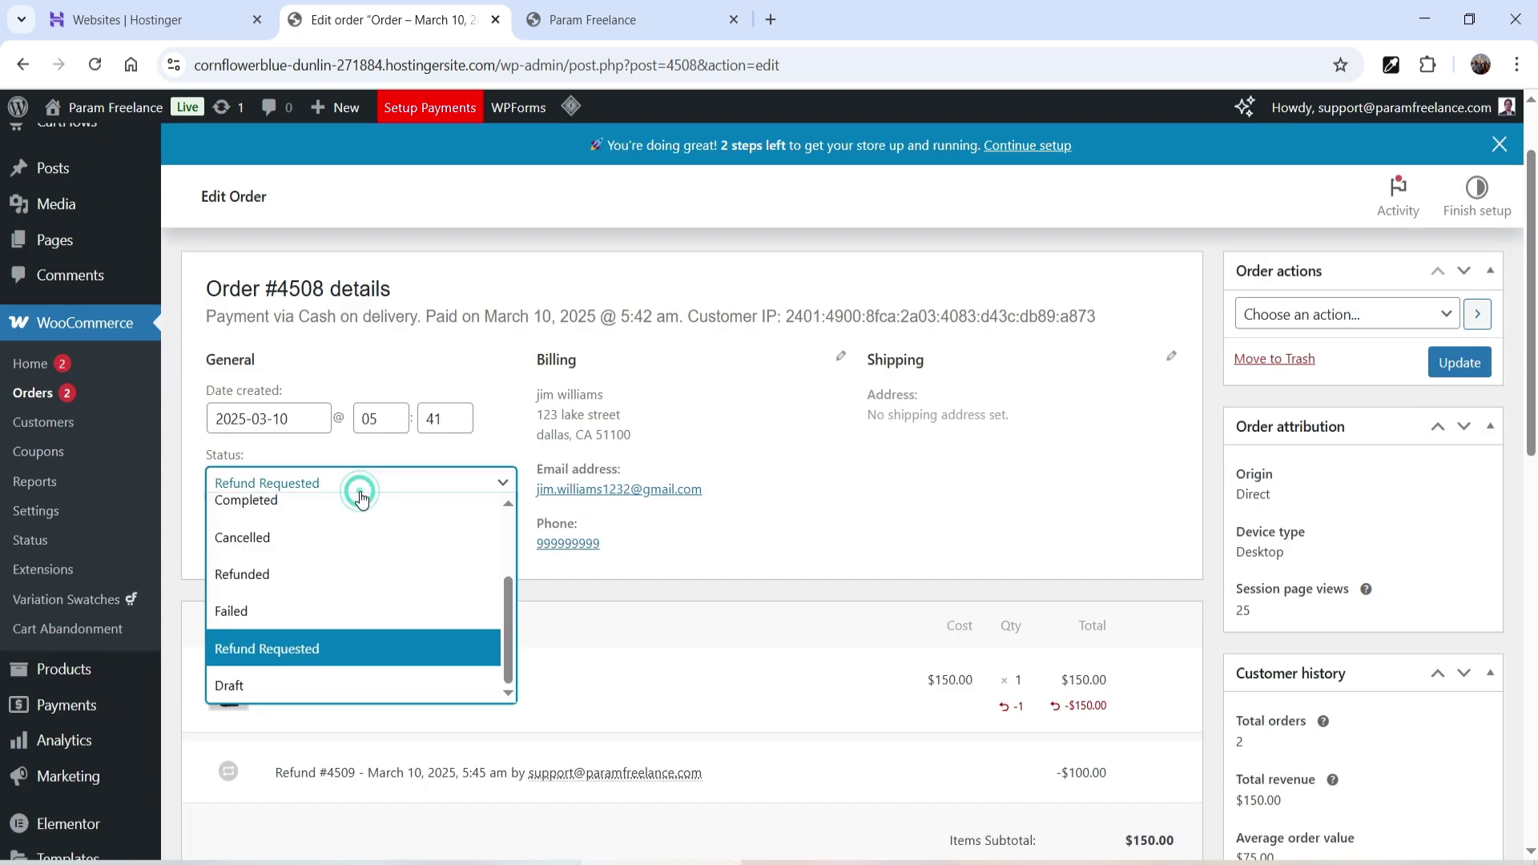
left_click(339, 573)
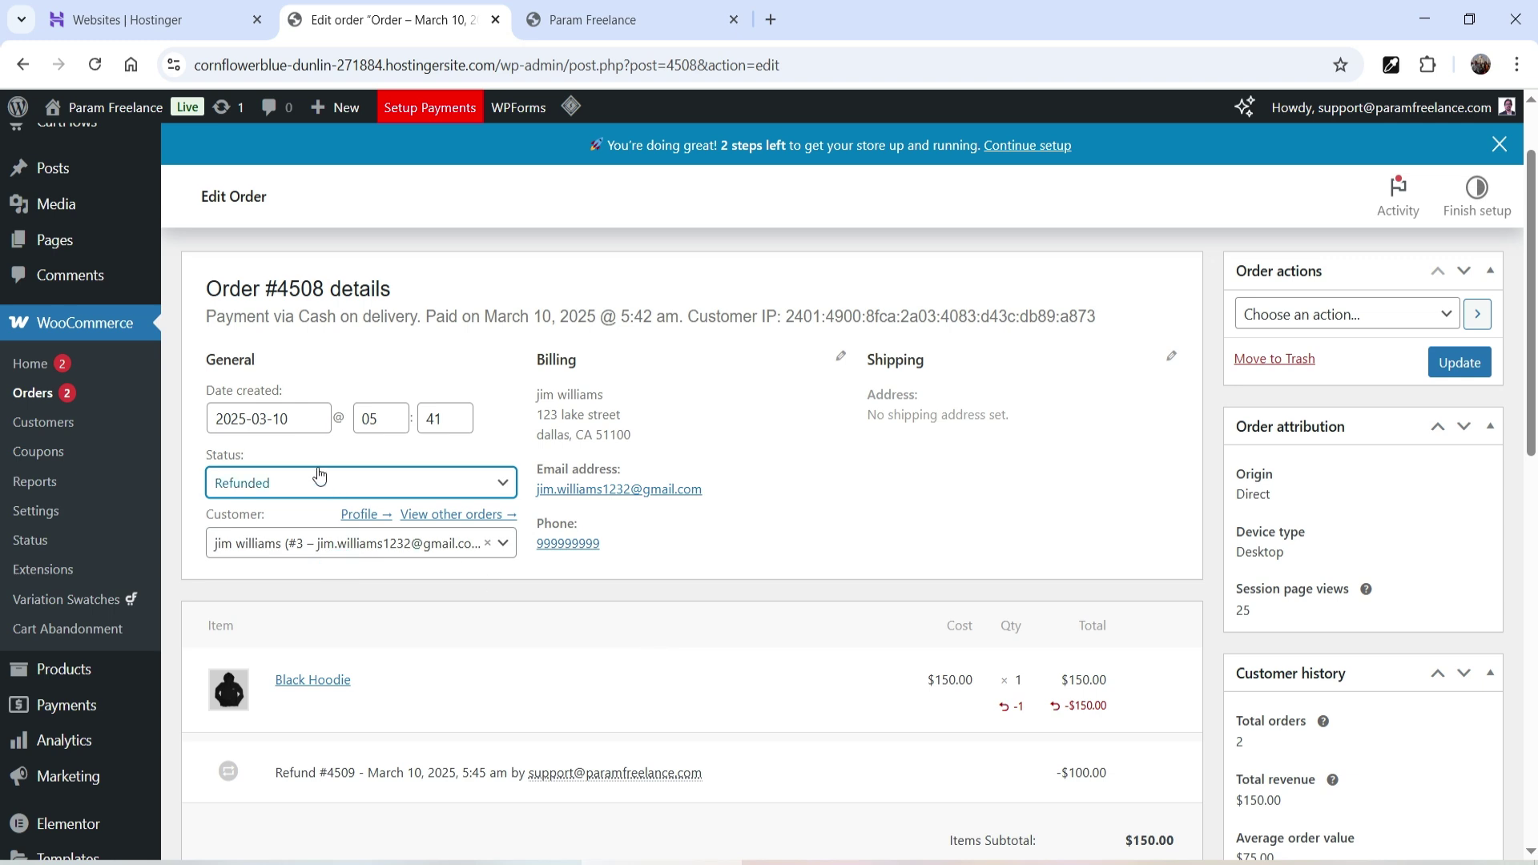
left_click(1457, 365)
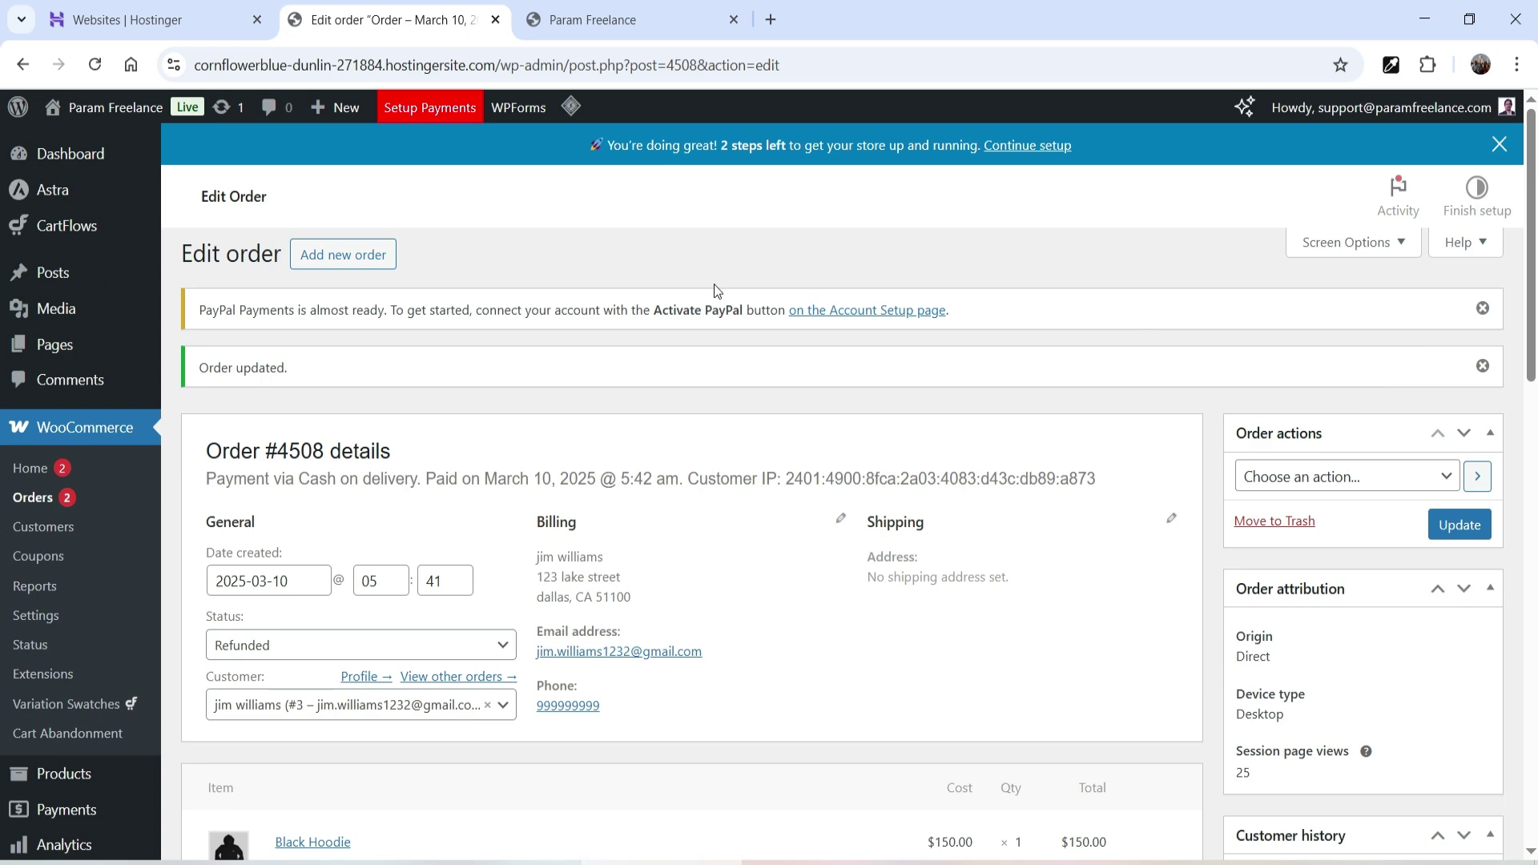
key("alt+Tab")
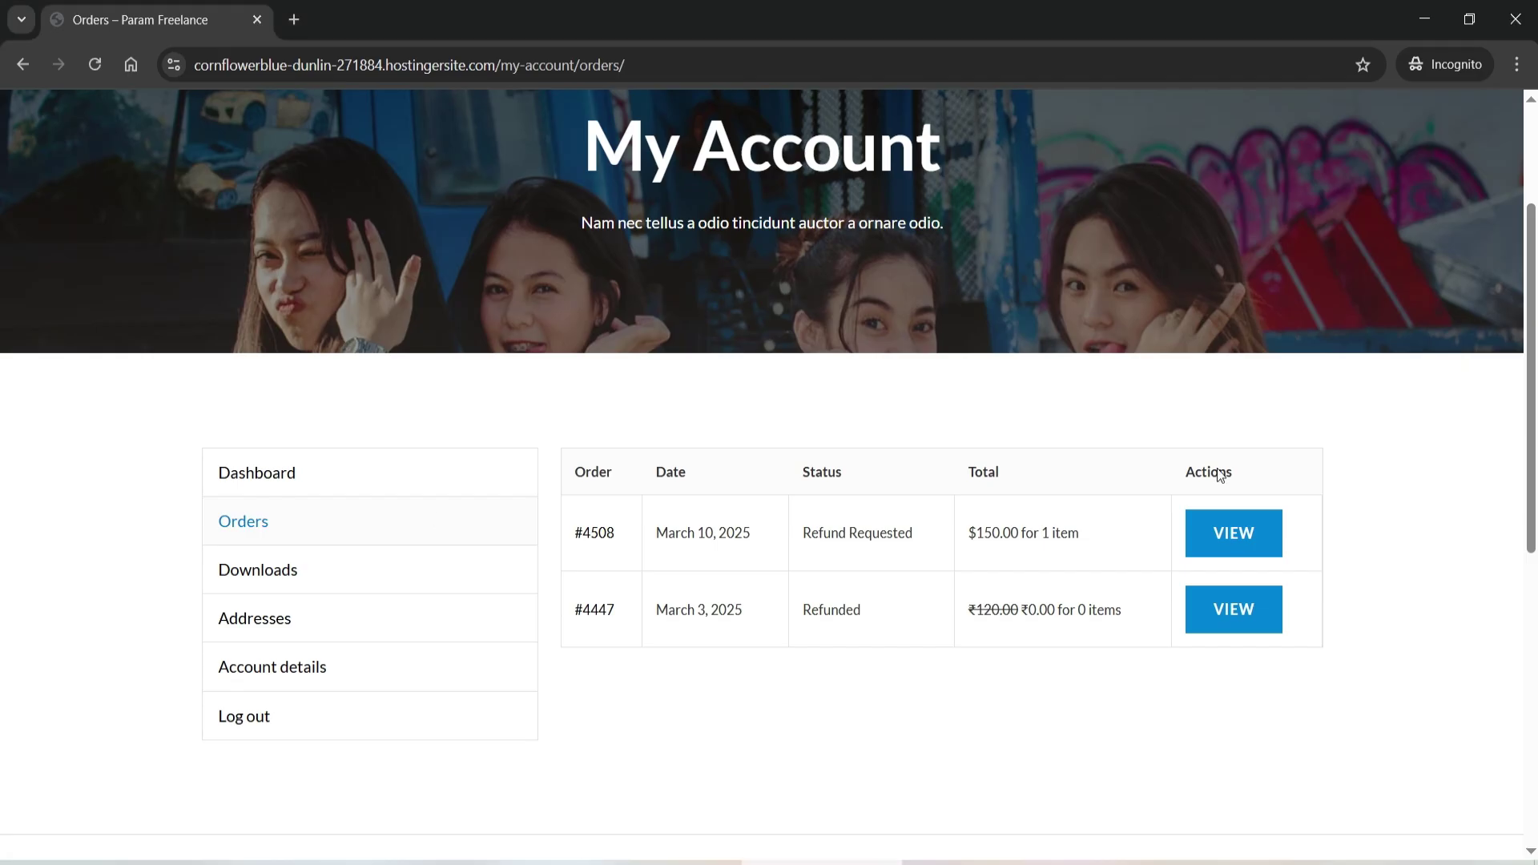
Reload the customer's orders and verify #4508's details say Order fully refunded.
left_click(98, 72)
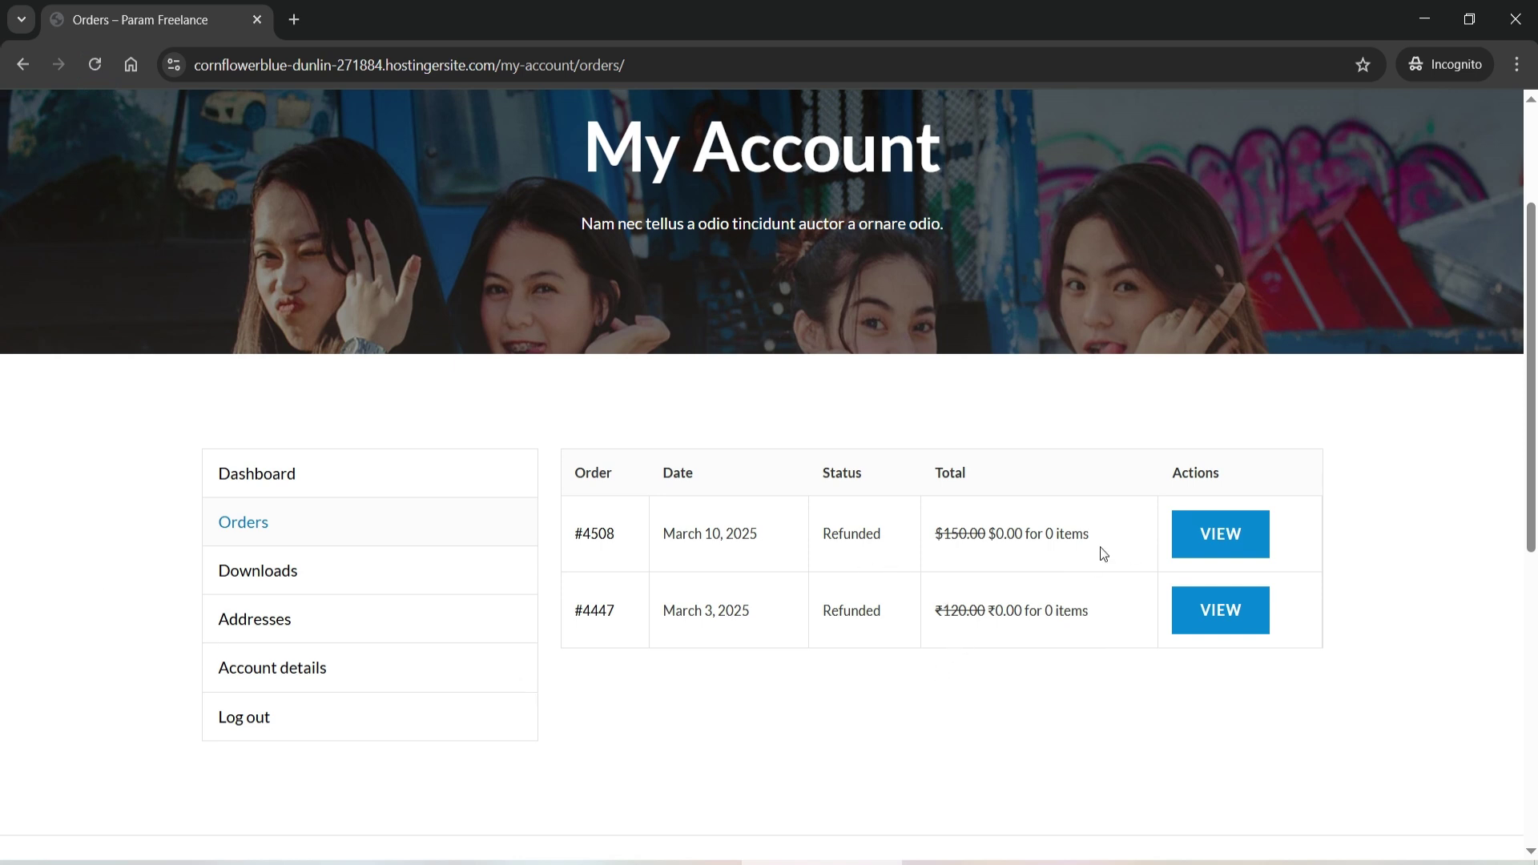
left_click(1238, 550)
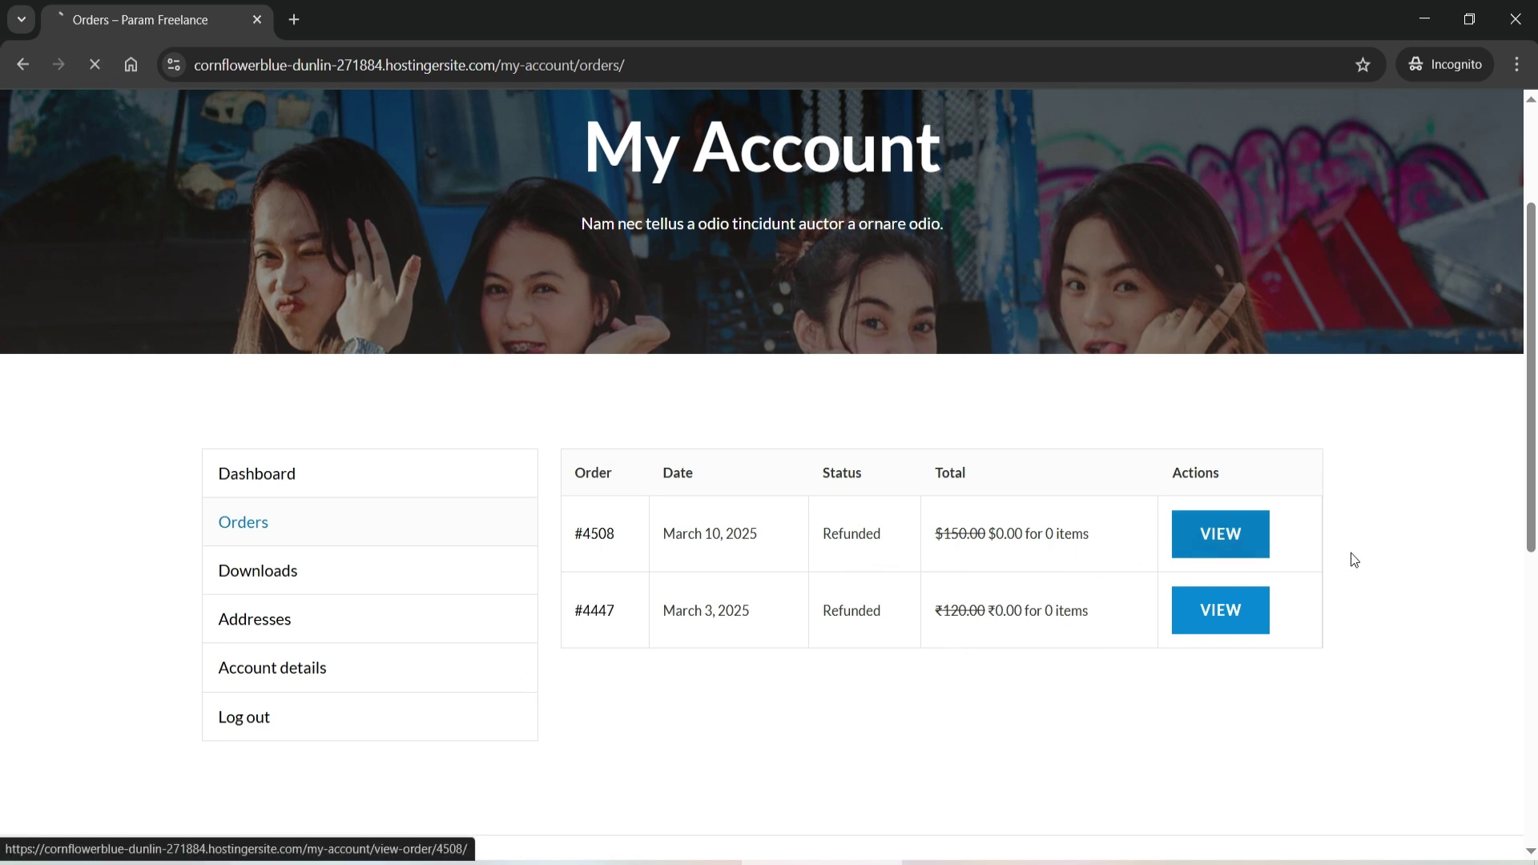
scroll(1334, 501, "down", 5)
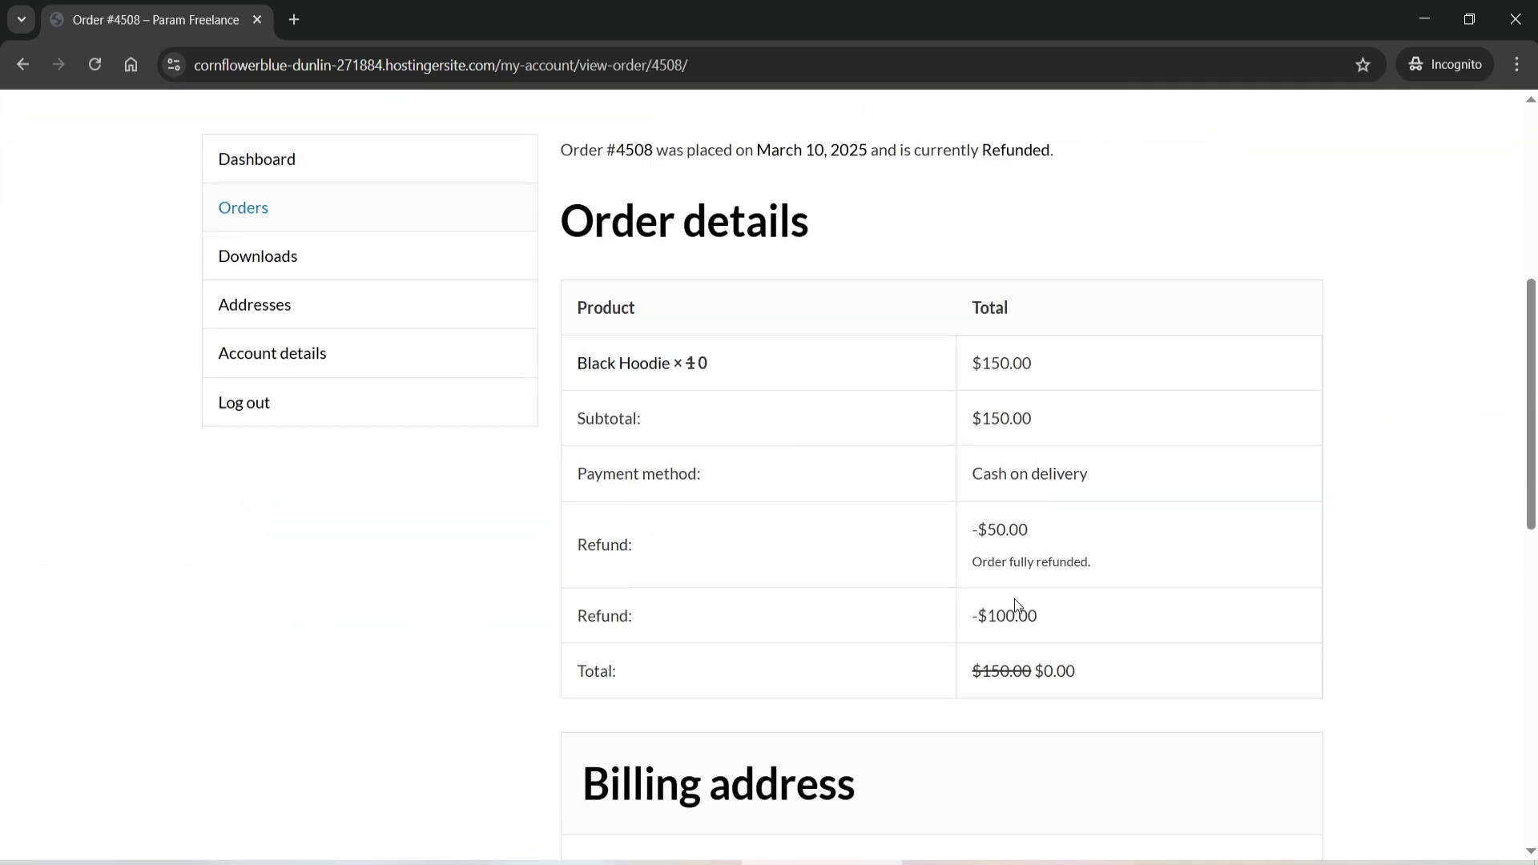
left_click_drag(1113, 562, 974, 575)
left_click(1152, 571)
key("alt+Left")
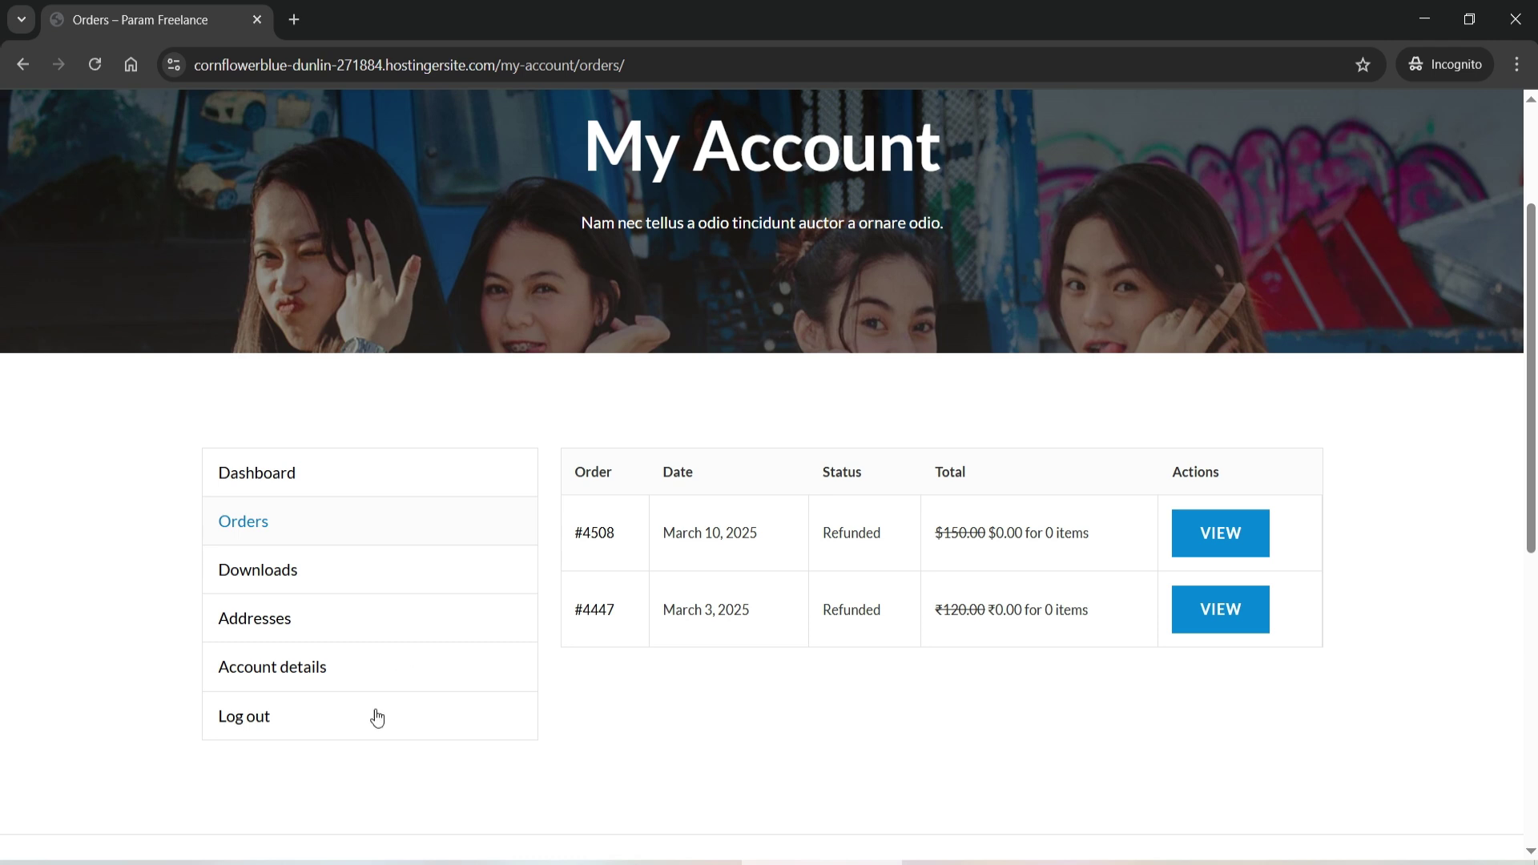
Add the customer note 'The order has been refunded succesfully' to order #4508.
key("alt+Tab")
scroll(1508, 457, "down", 8)
scroll(1443, 432, "down", 10)
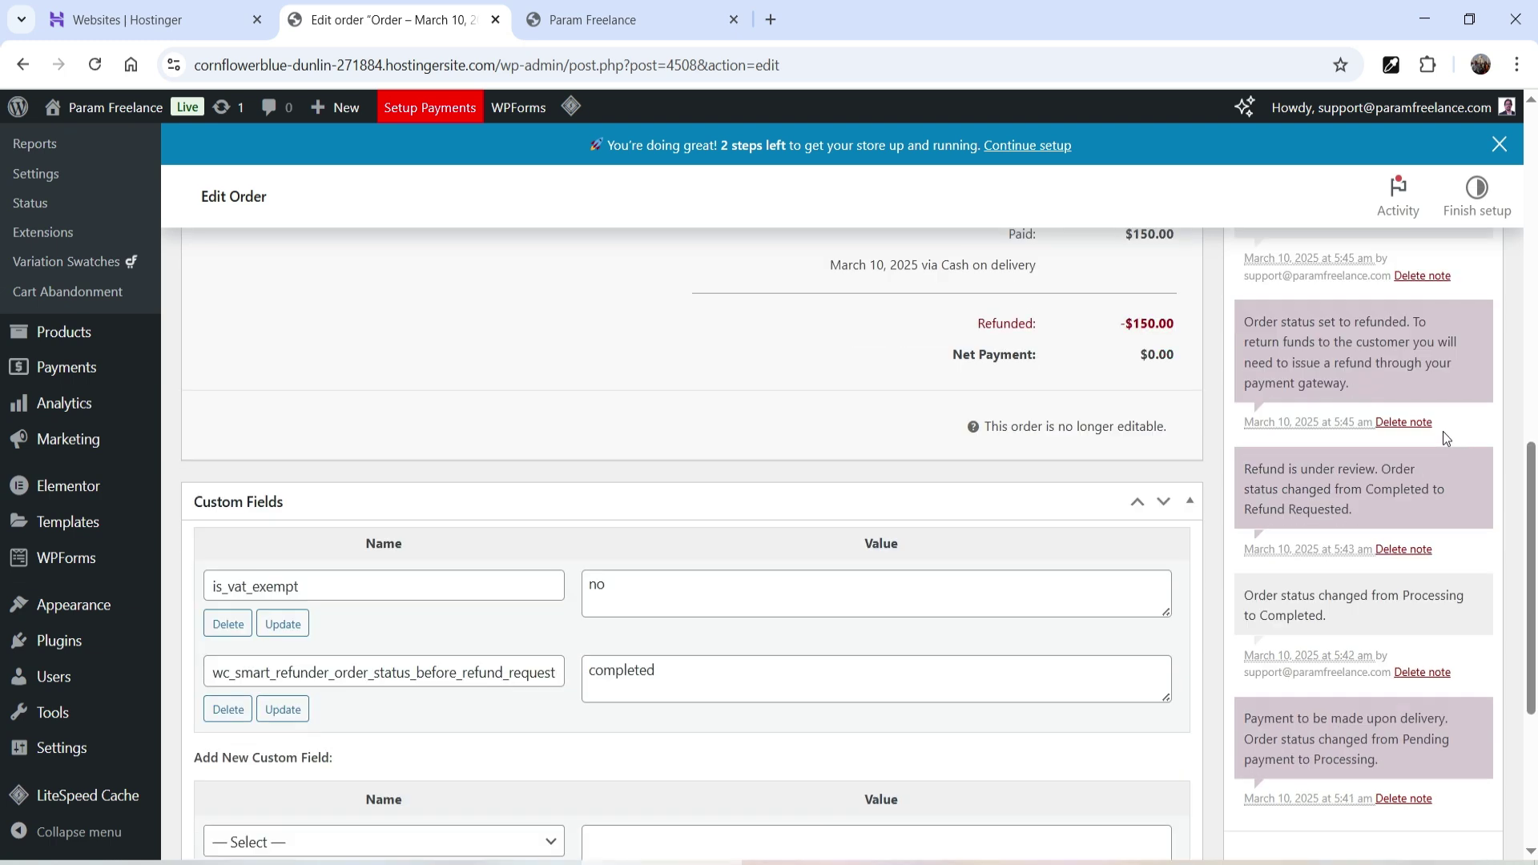
left_click(1319, 615)
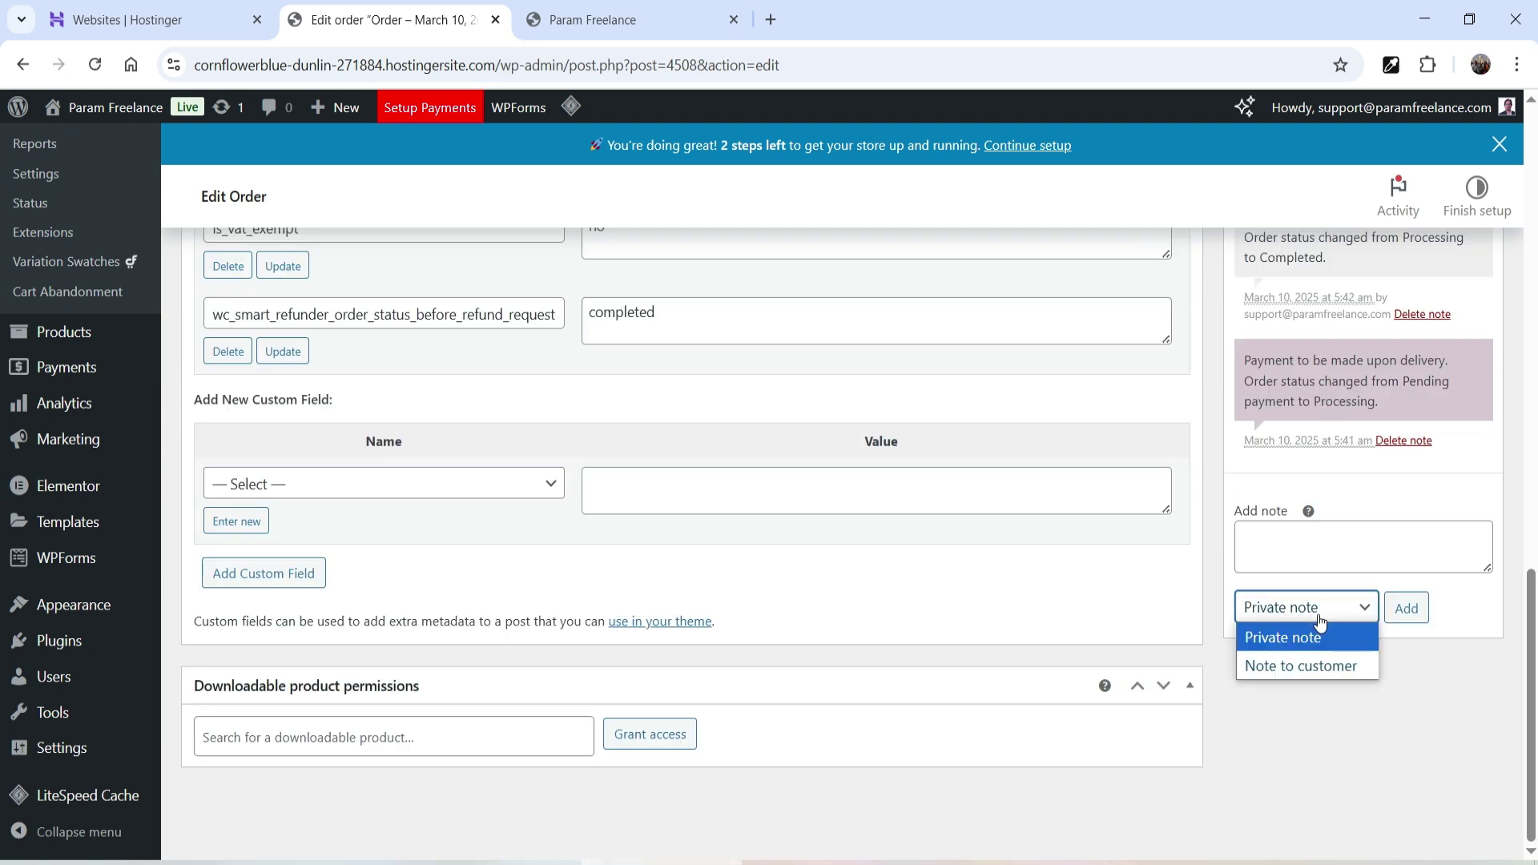
left_click(1328, 668)
left_click(1284, 546)
type("The order has been refunded succesfully.")
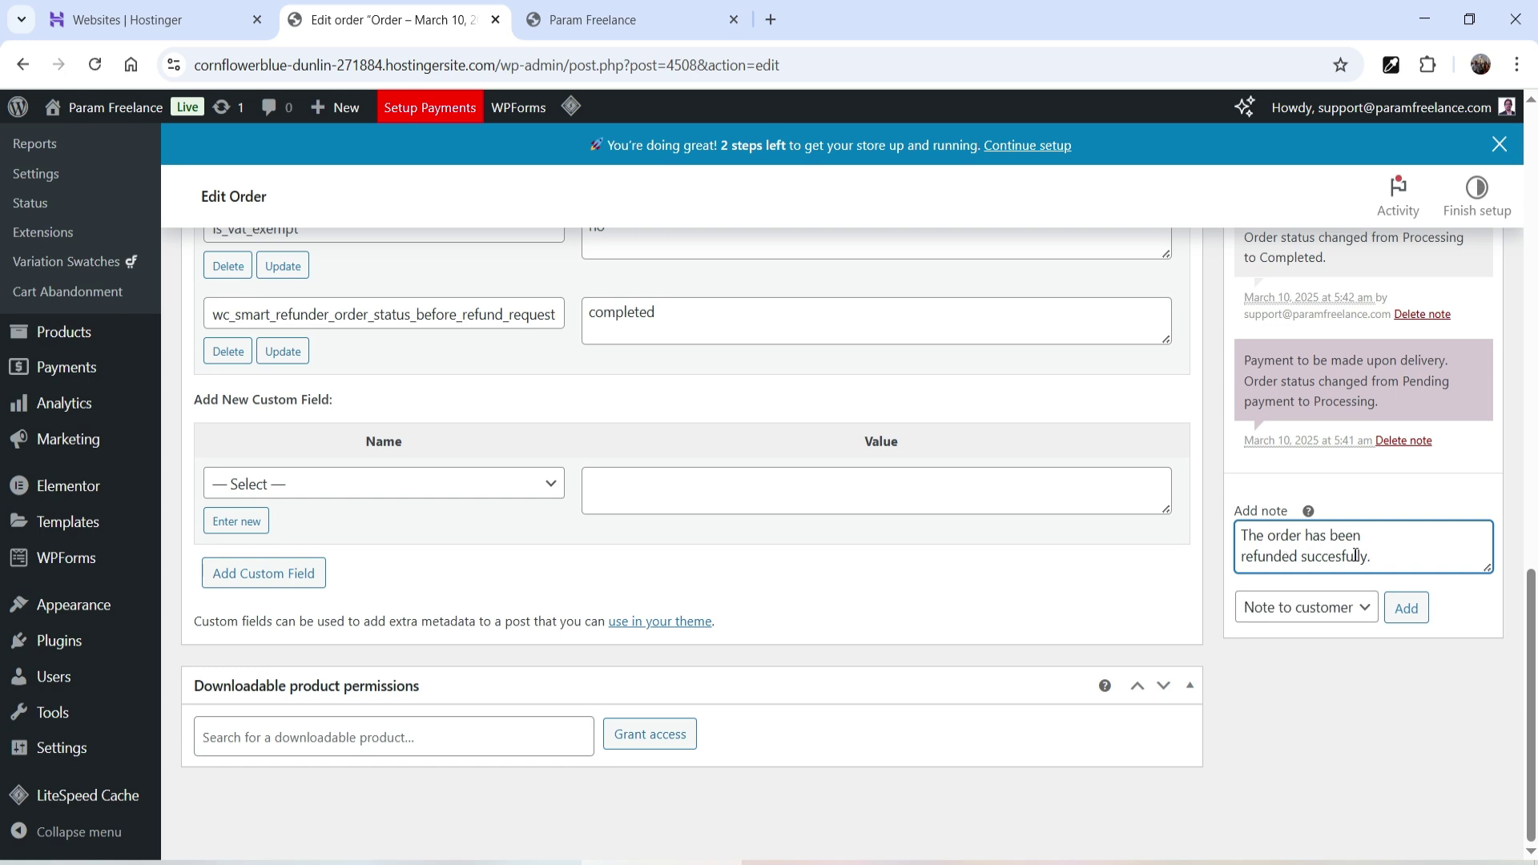
left_click(1310, 619)
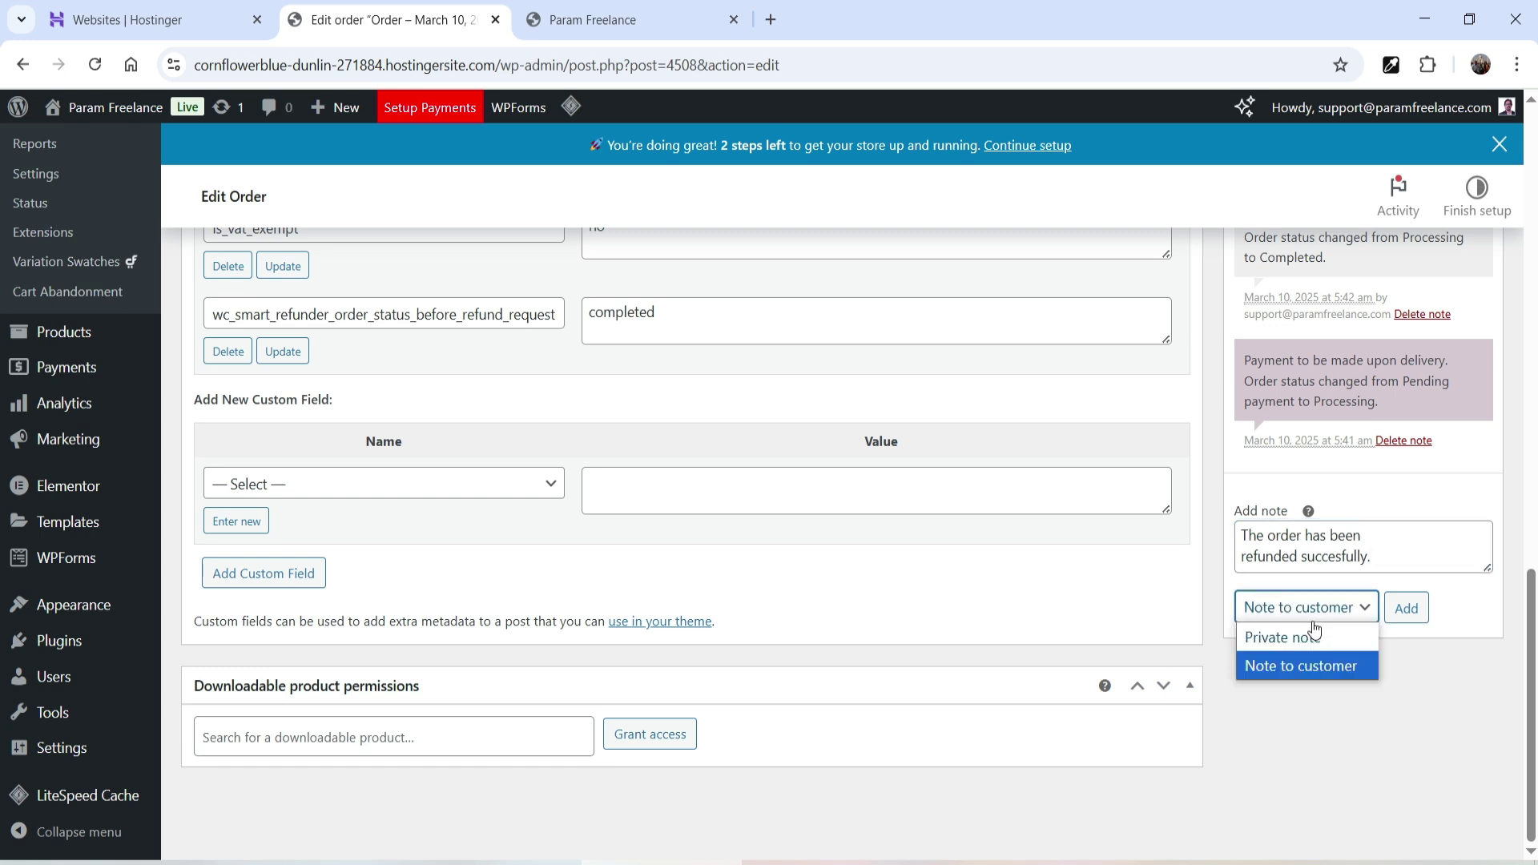
left_click(1314, 667)
left_click(1406, 607)
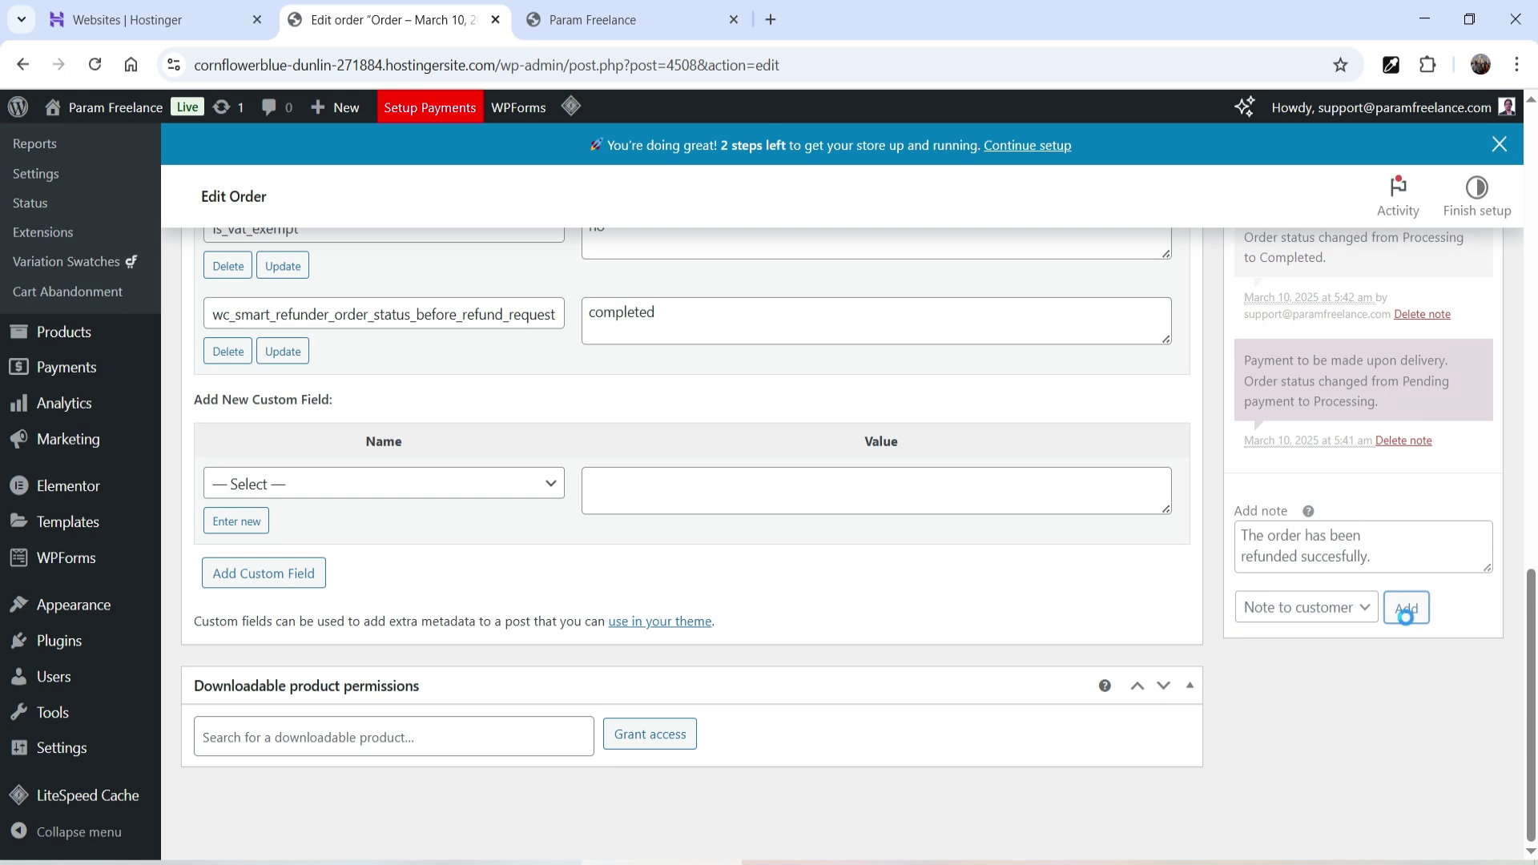
Verify the refund note appears on order #4508's page in the customer's storefront.
key("alt+Tab")
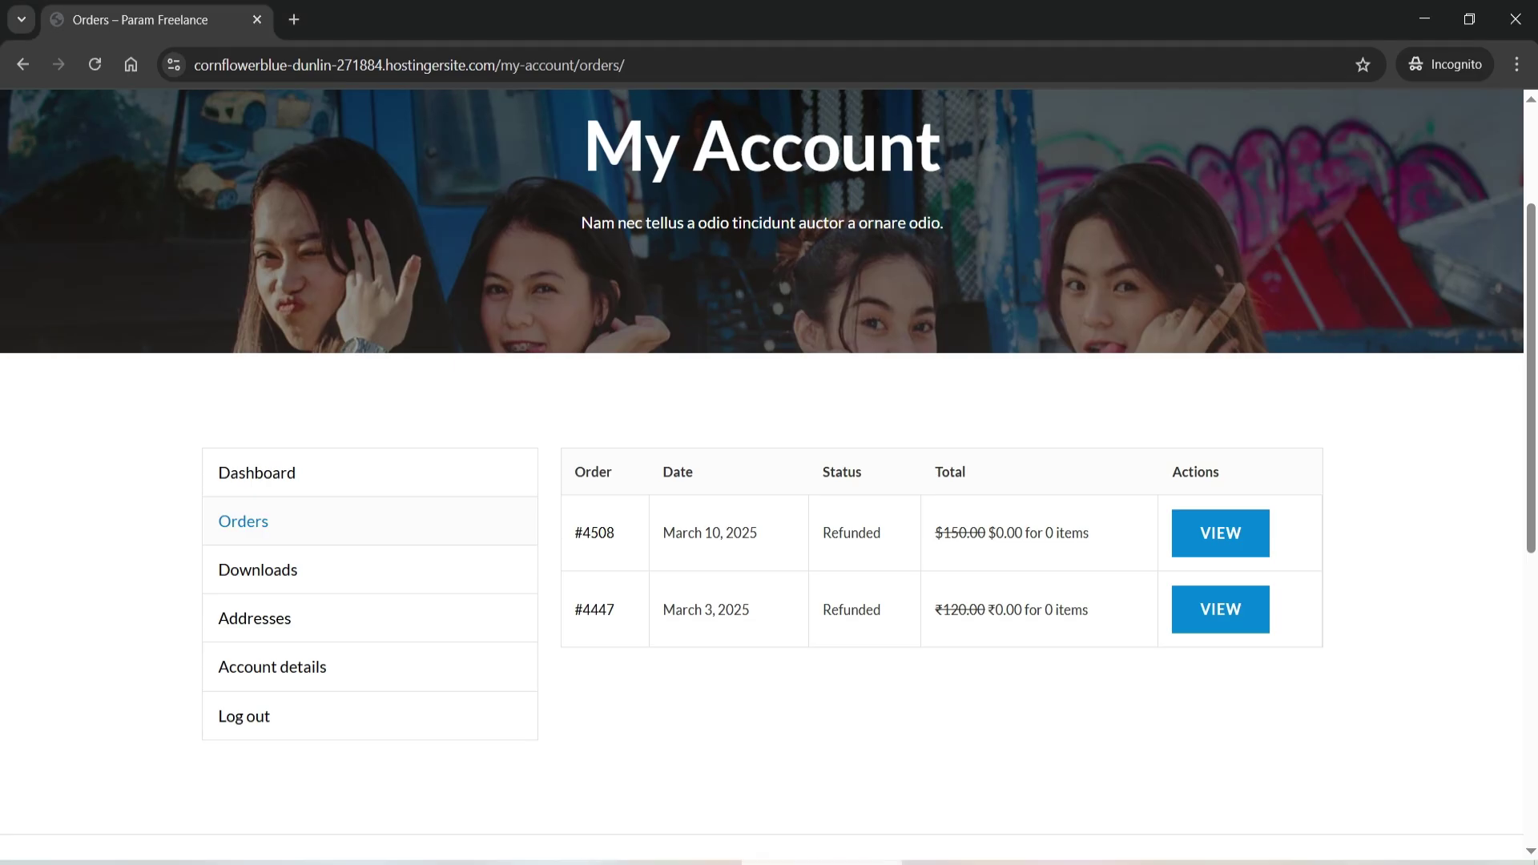
left_click(610, 532)
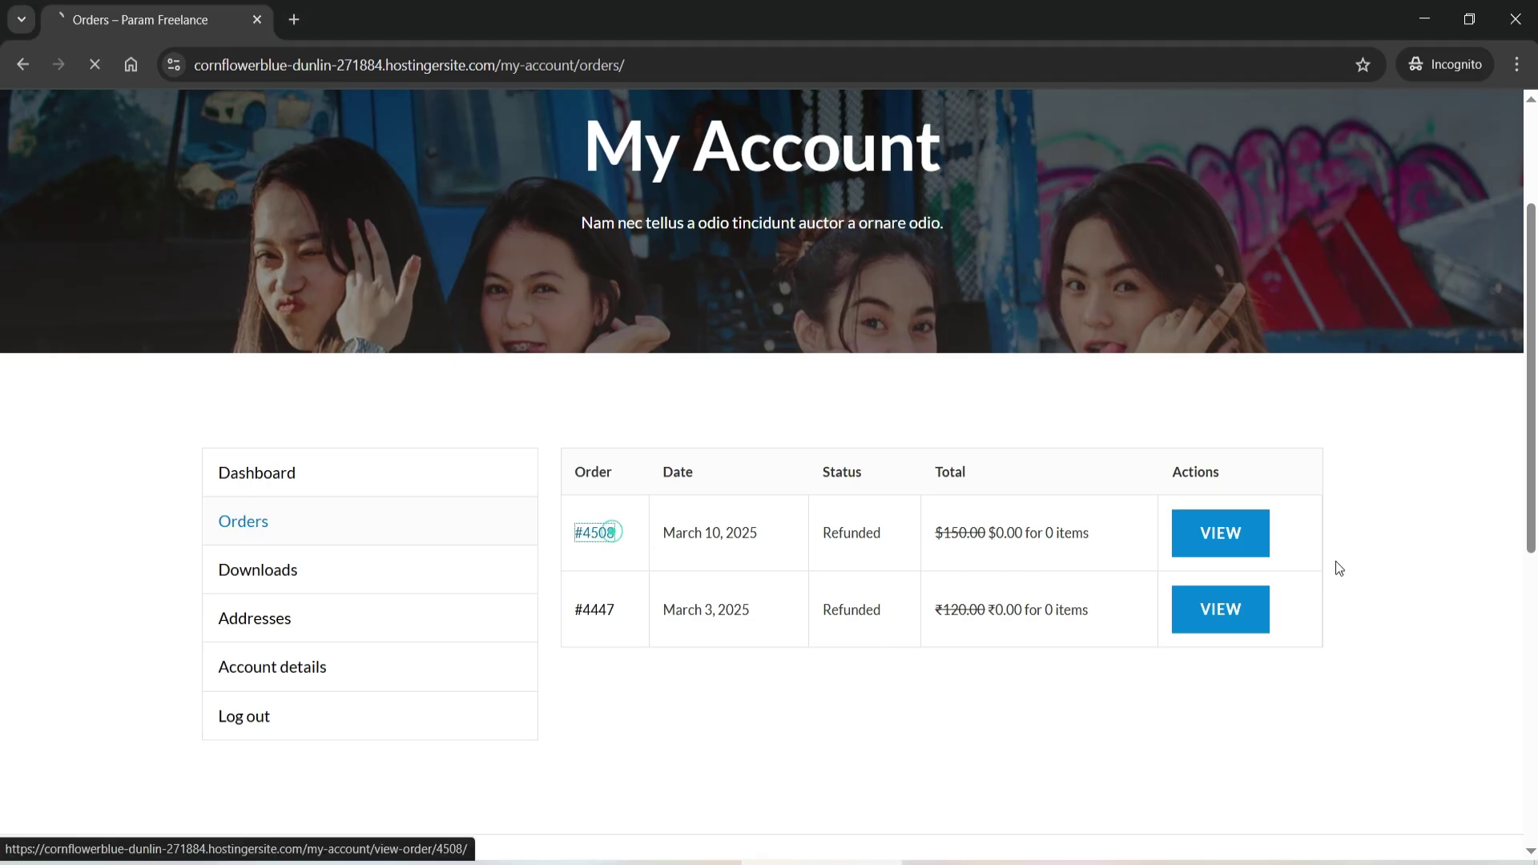
scroll(1134, 488, "down", 3)
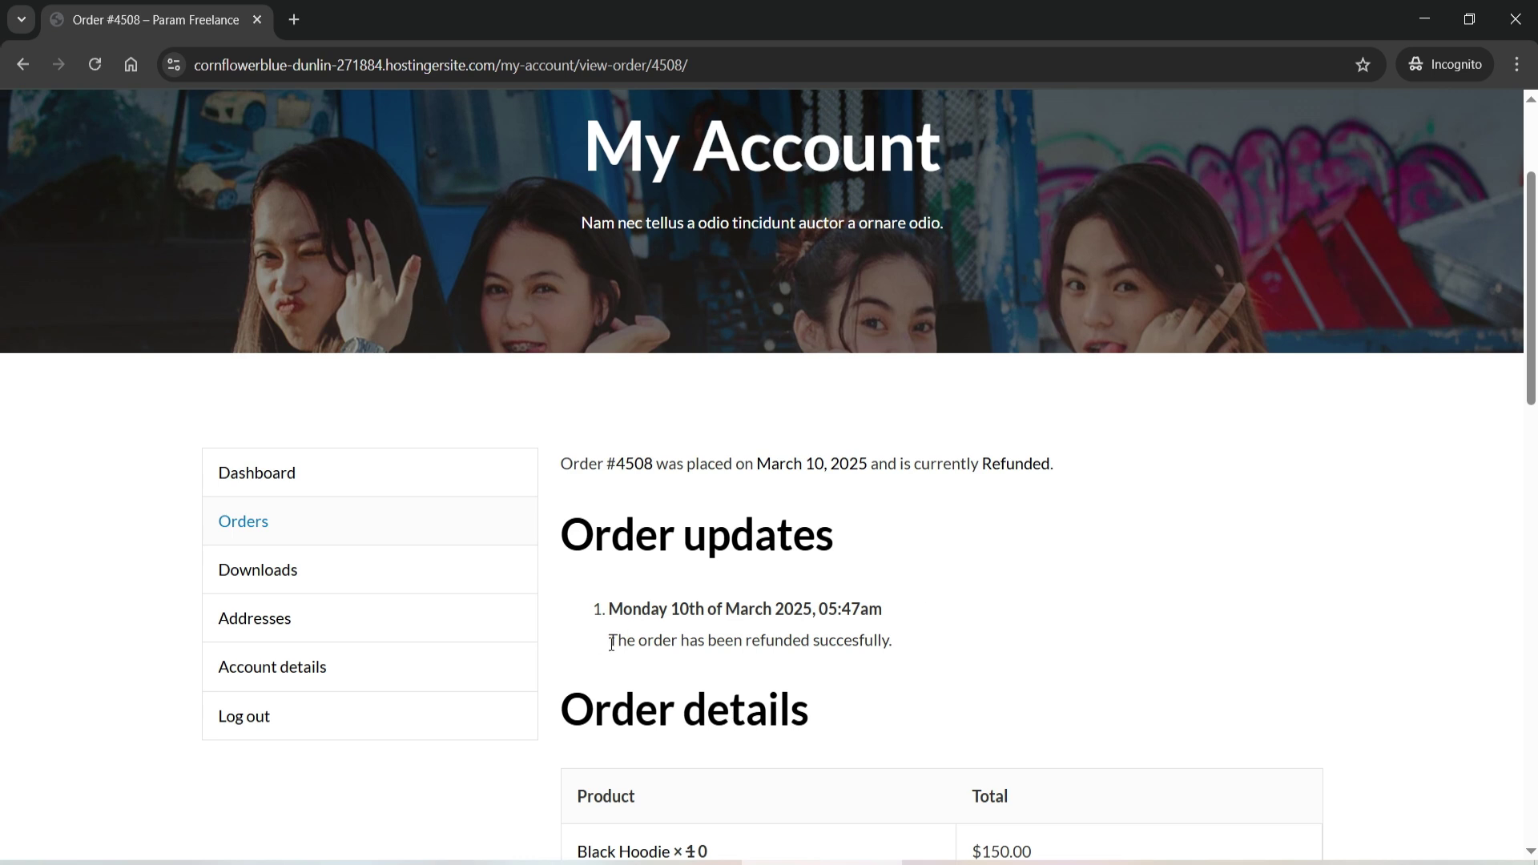
left_click_drag(609, 640, 892, 640)
left_click(985, 640)
scroll(1201, 560, "down", 3)
scroll(1246, 539, "down", 3)
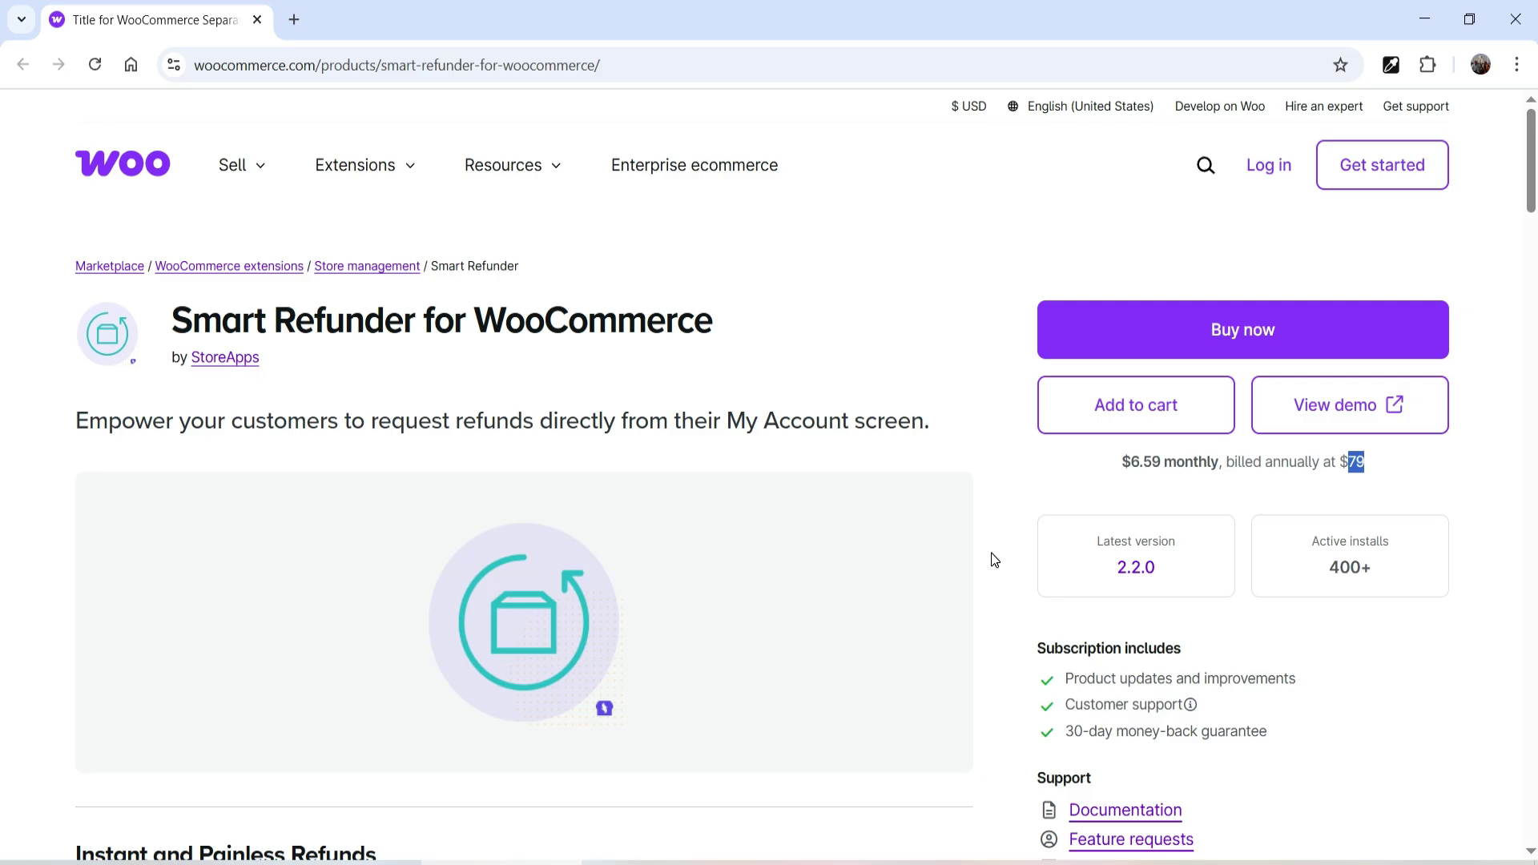